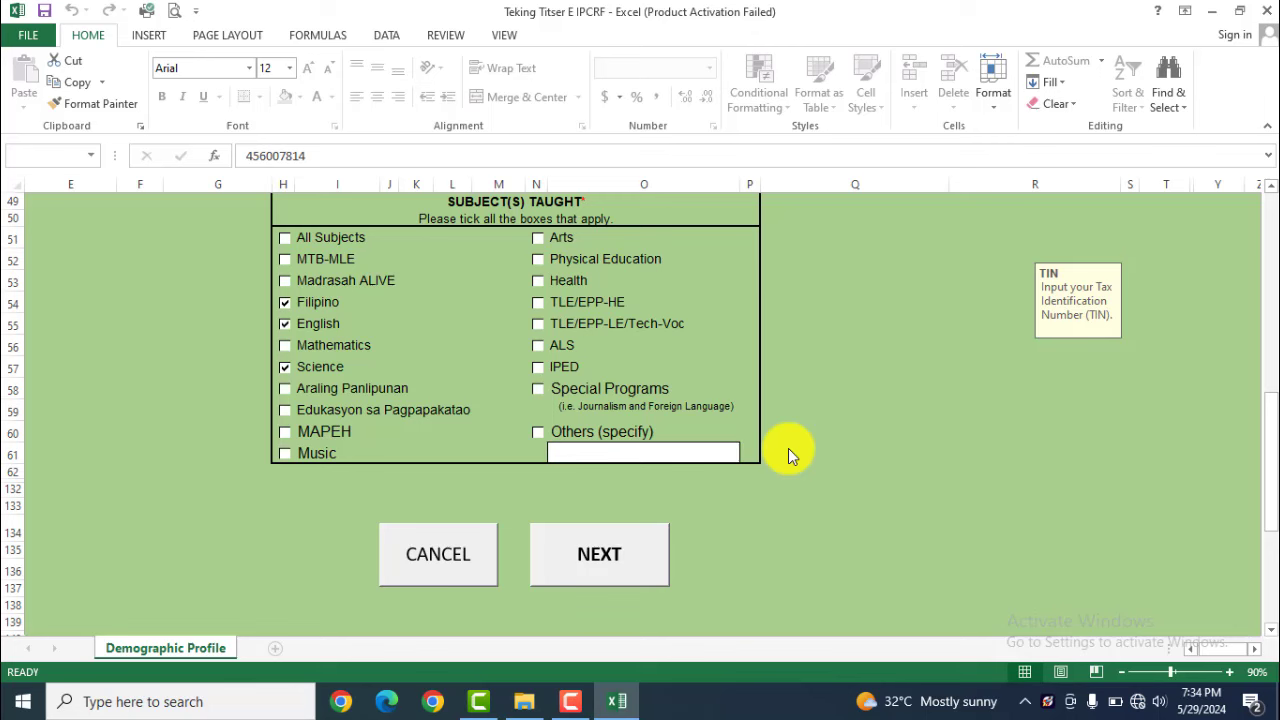
Browse the Encoding Part 1, Encoding Part 2 and PART 1 IPCRF sheets
scroll(254, 493, down, 4)
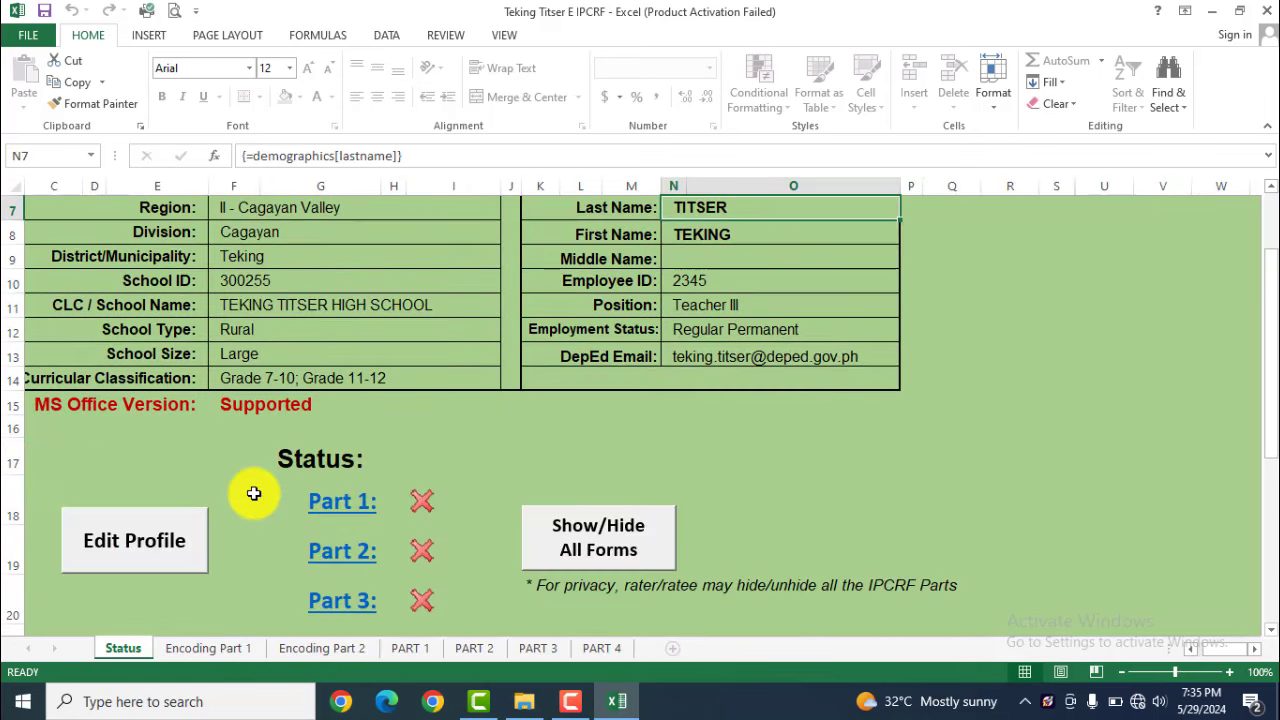
scroll(254, 493, up, 1)
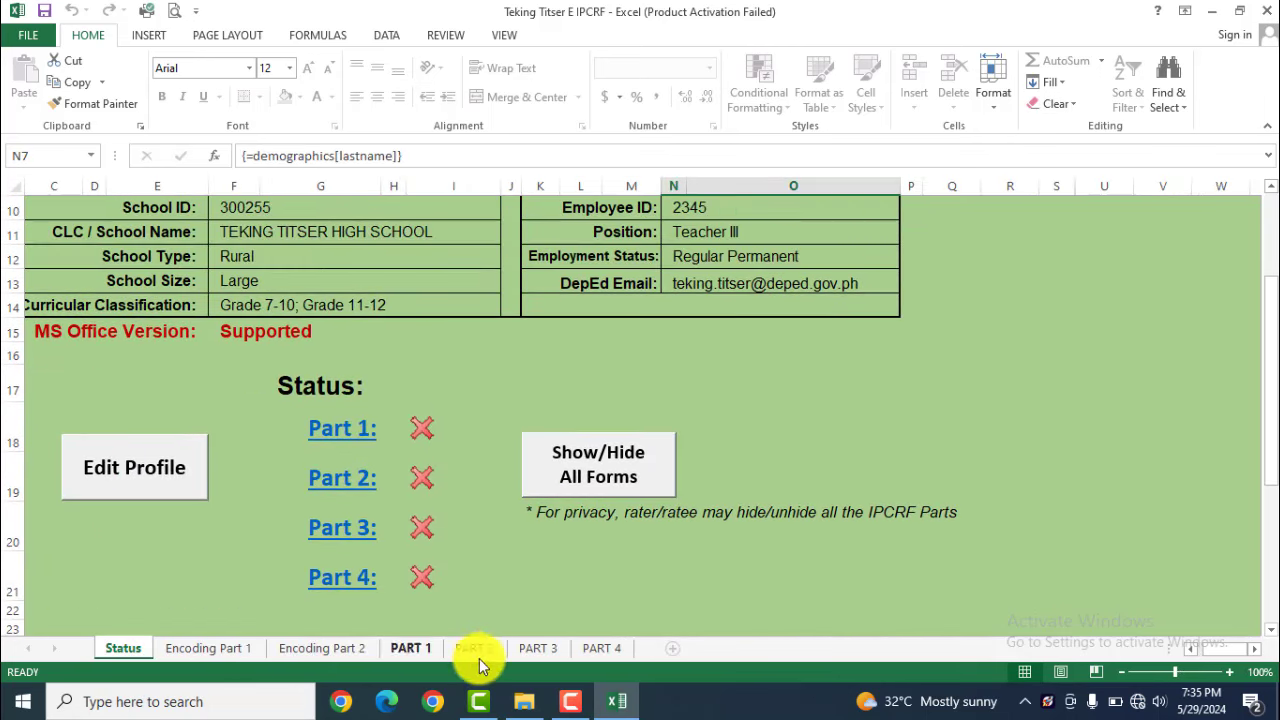
click(211, 656)
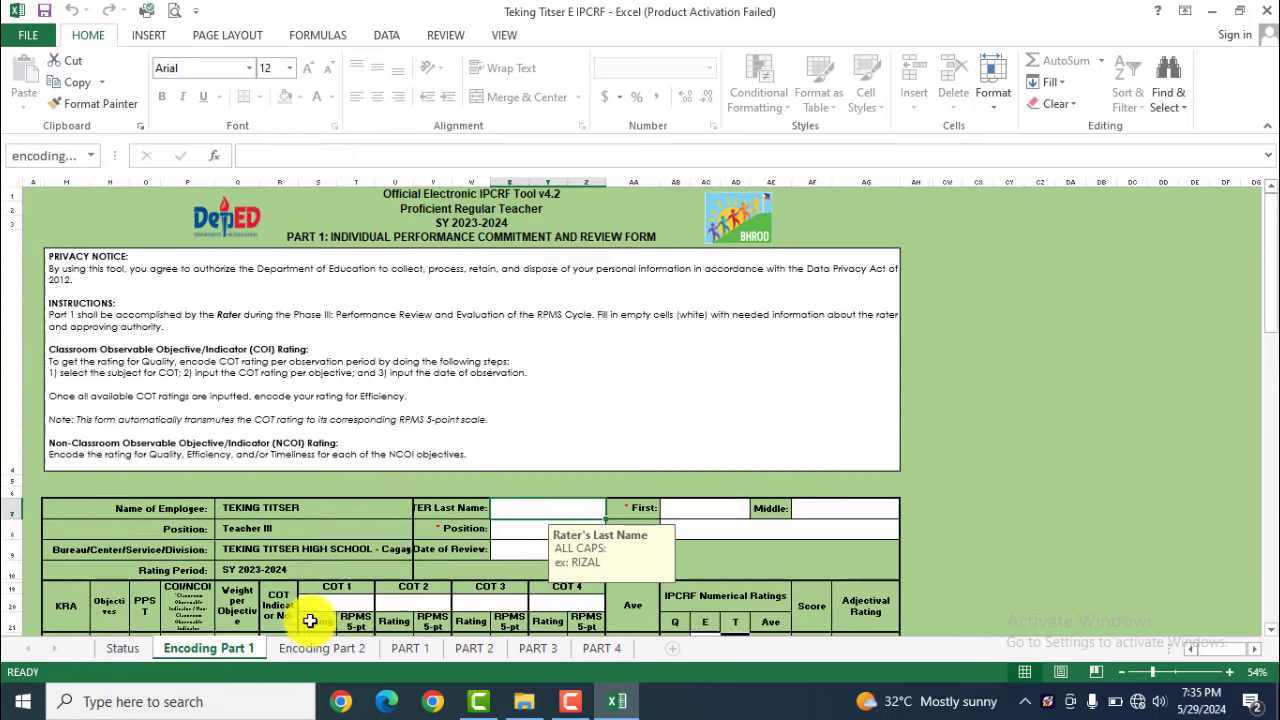
click(322, 648)
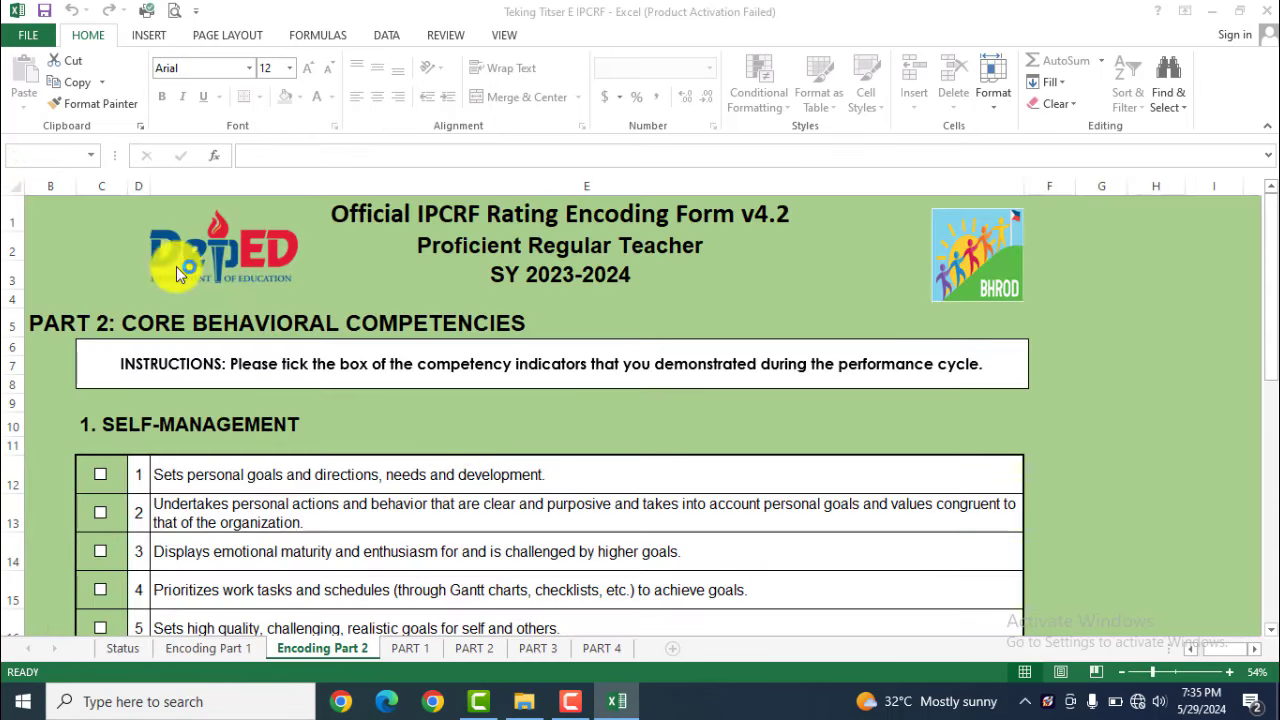
click(410, 648)
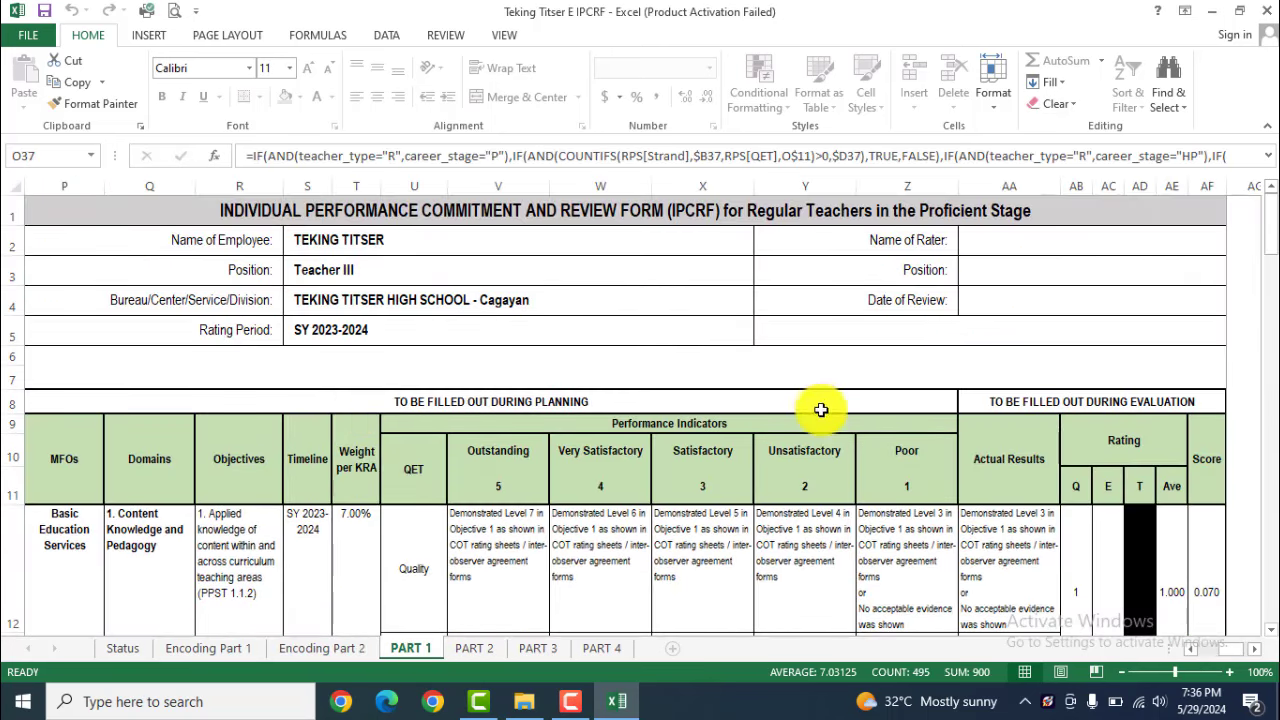
Check the PART 2, PART 3 and PART 4 sheets, then go back to Status
click(476, 648)
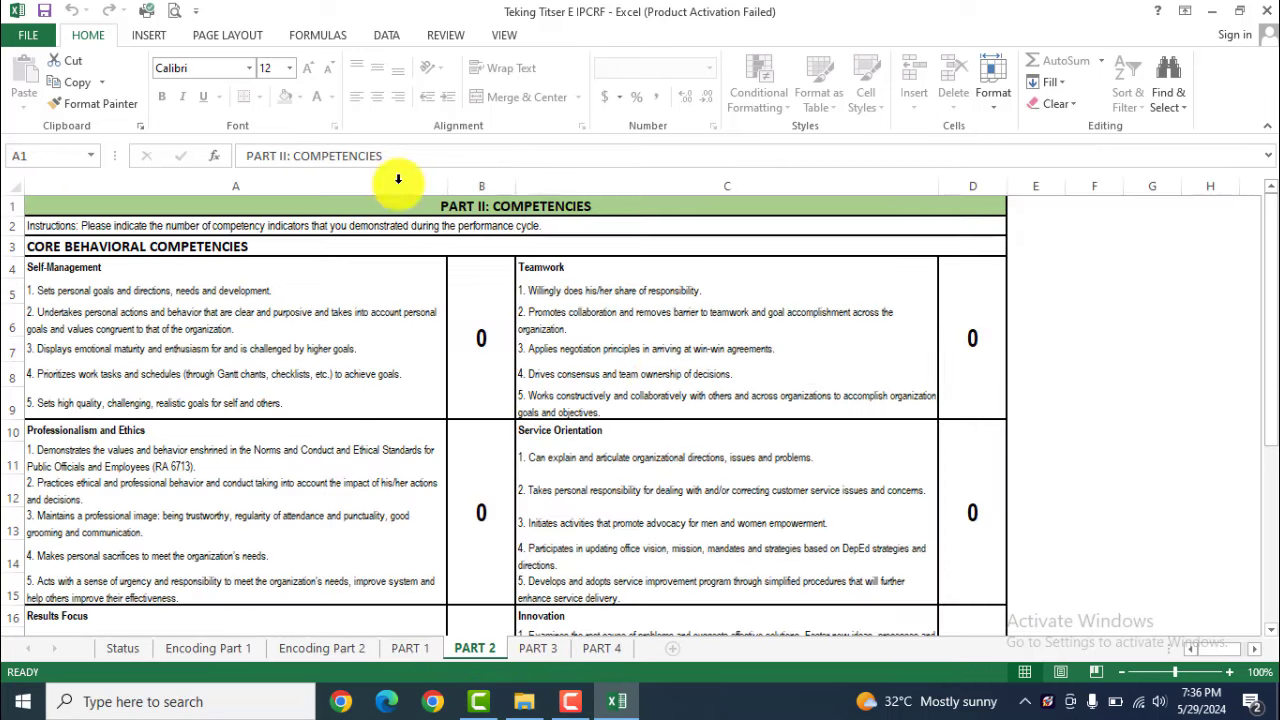
click(546, 648)
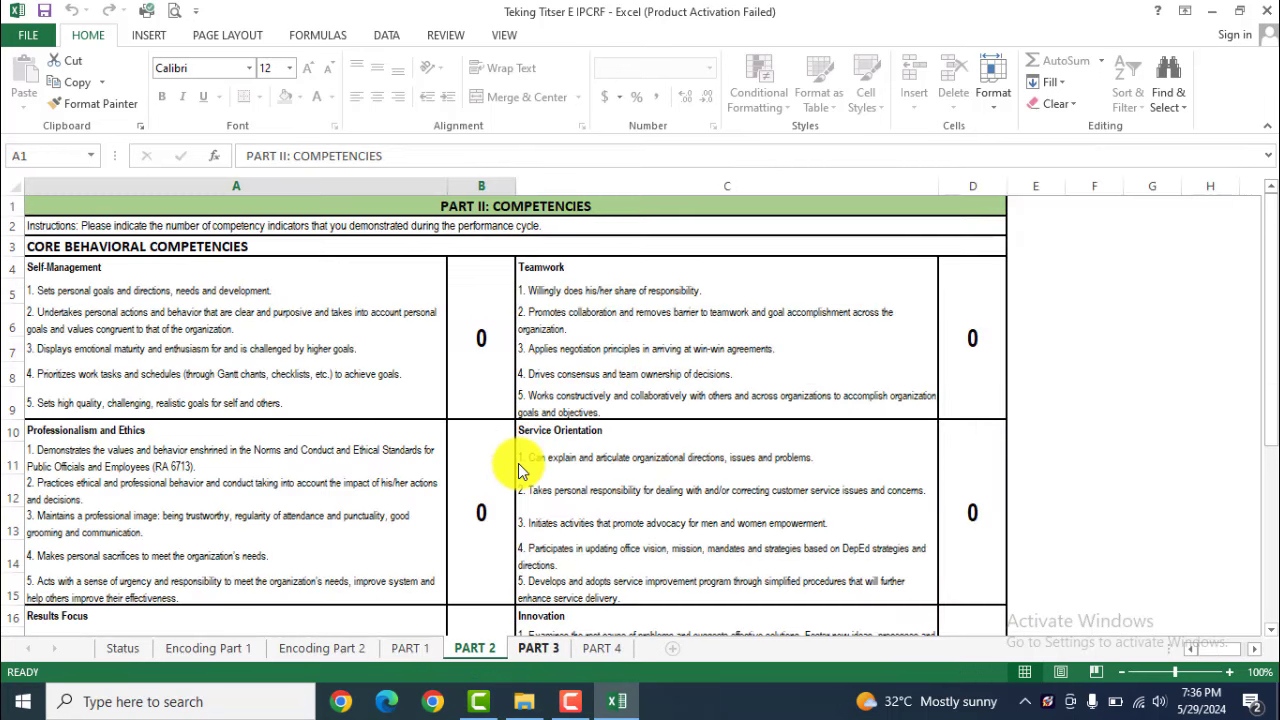
scroll(500, 333, up, 2)
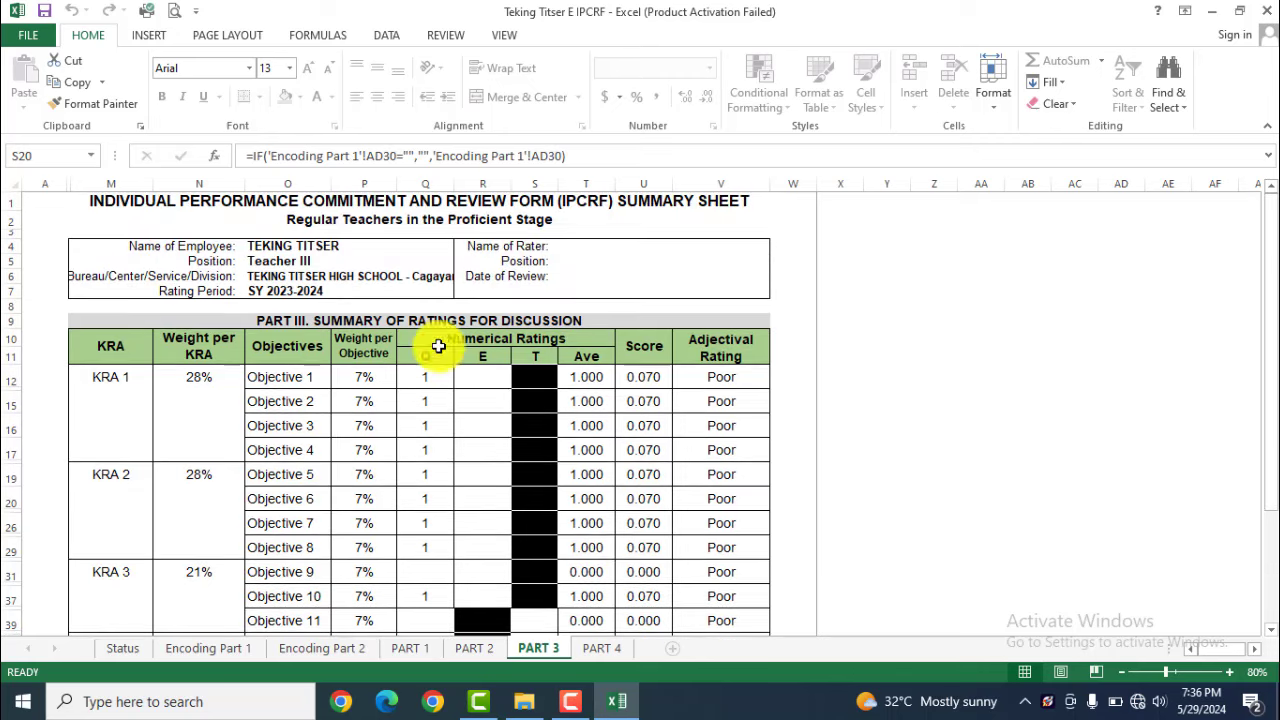
click(600, 649)
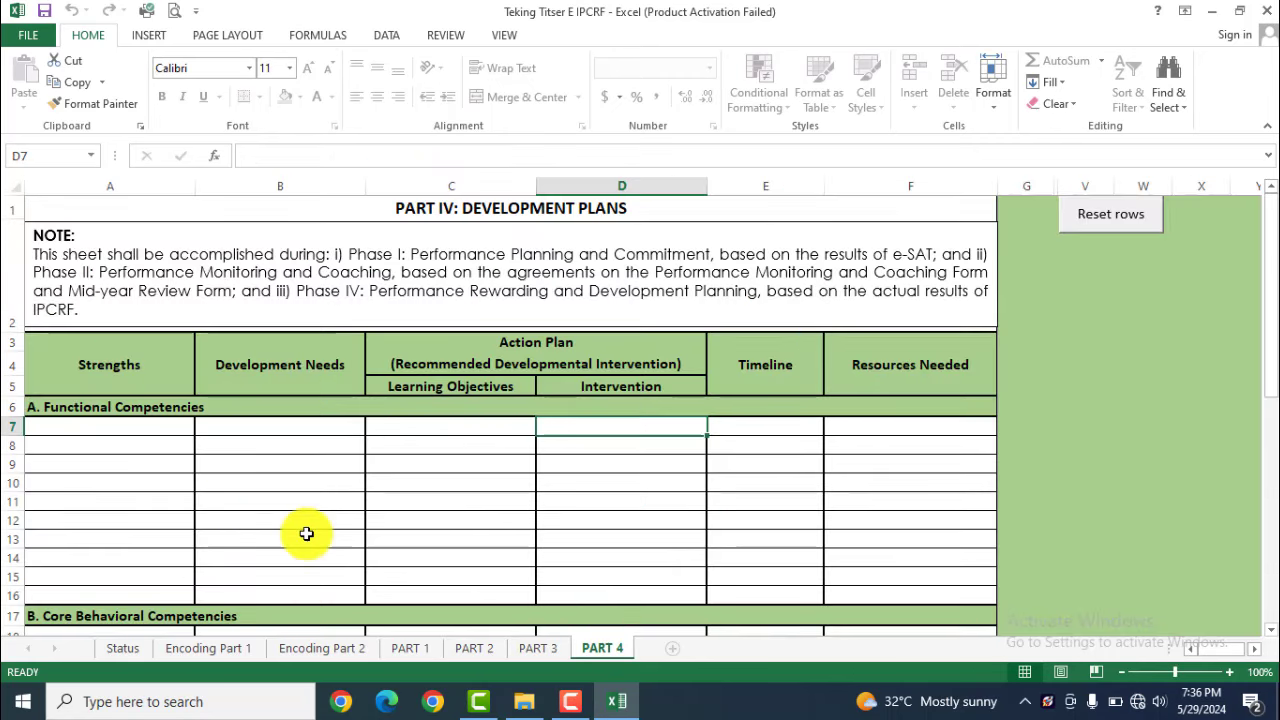
click(126, 647)
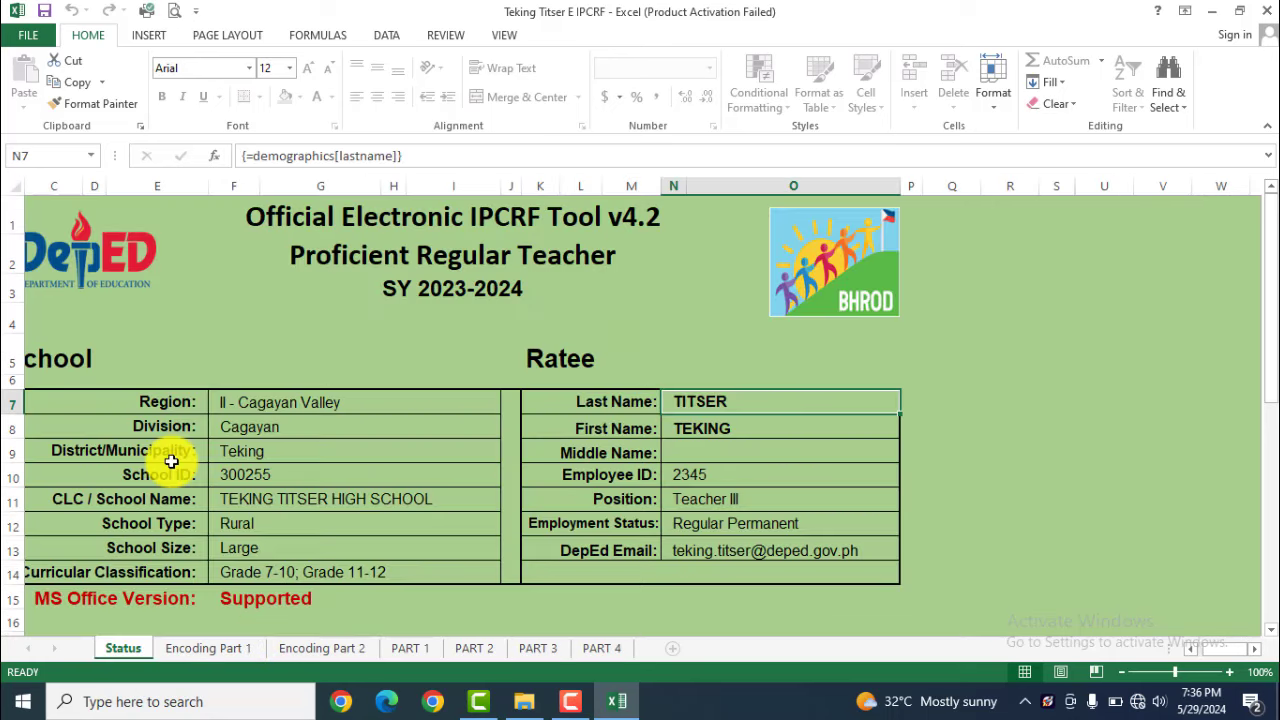
scroll(171, 461, down, 2)
Open the ratee's profile for editing with the ratee's password
click(137, 557)
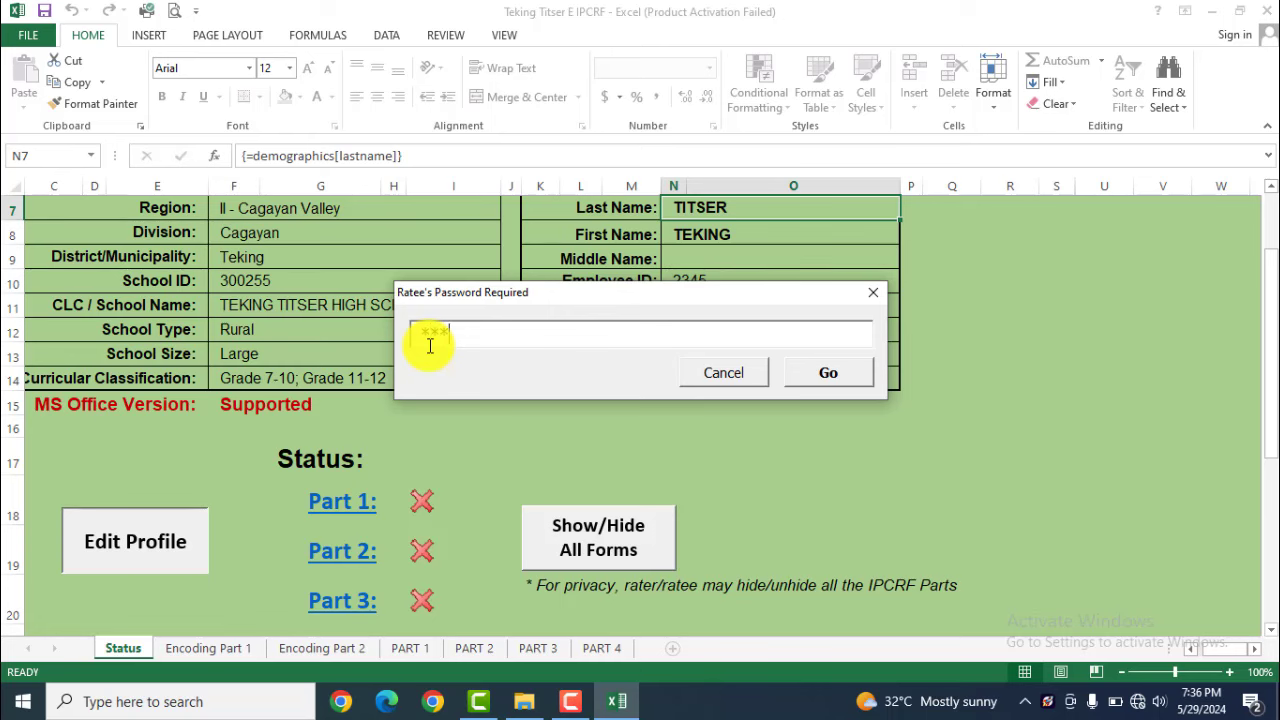
click(834, 374)
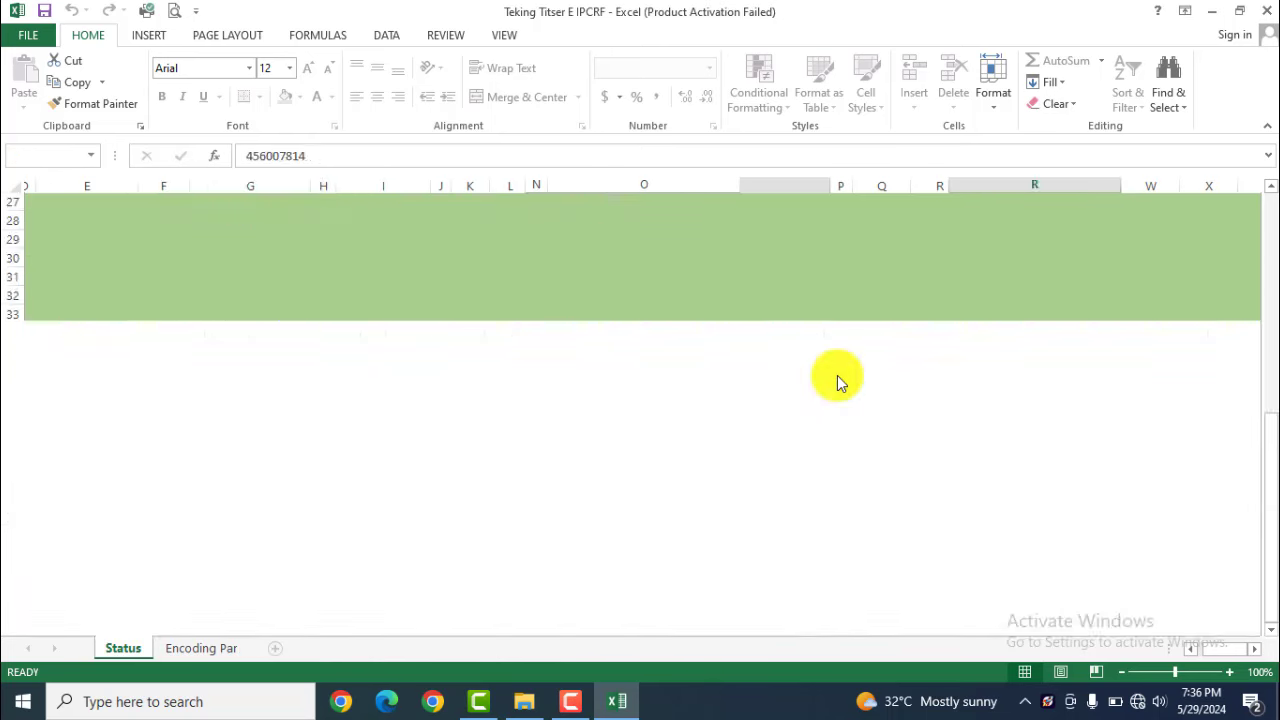
scroll(430, 380, down, 4)
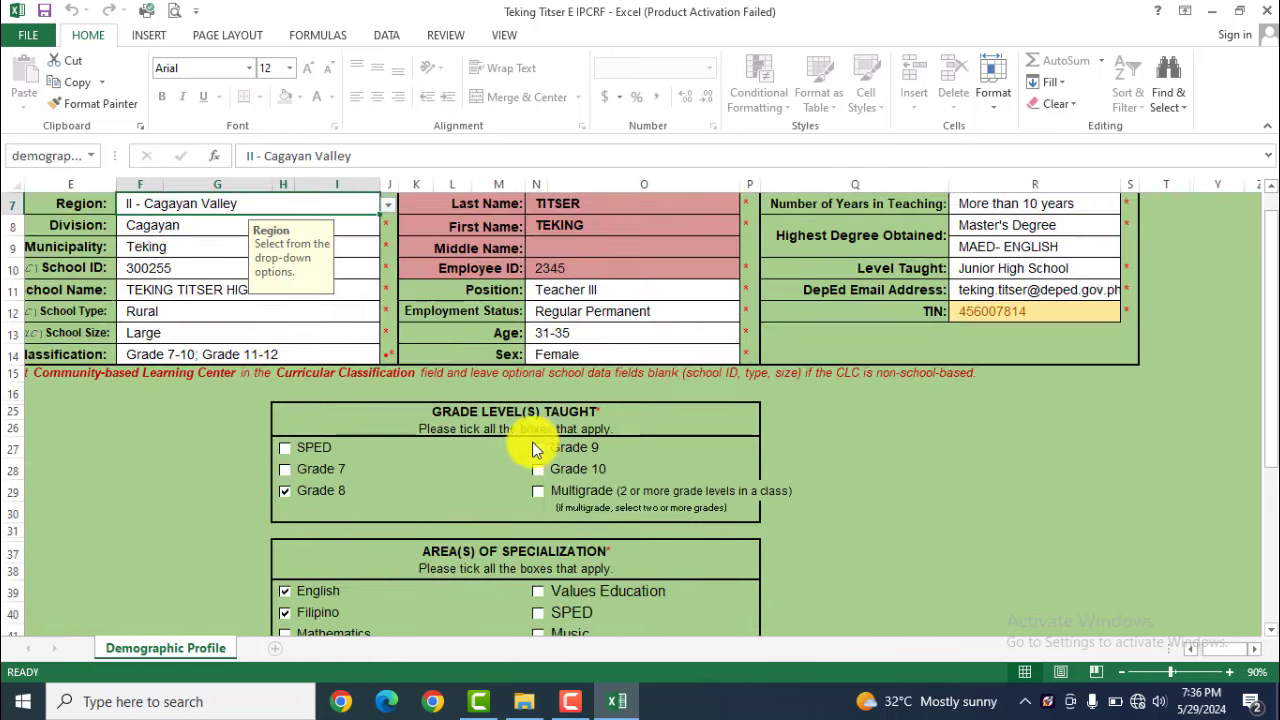
scroll(509, 466, down, 5)
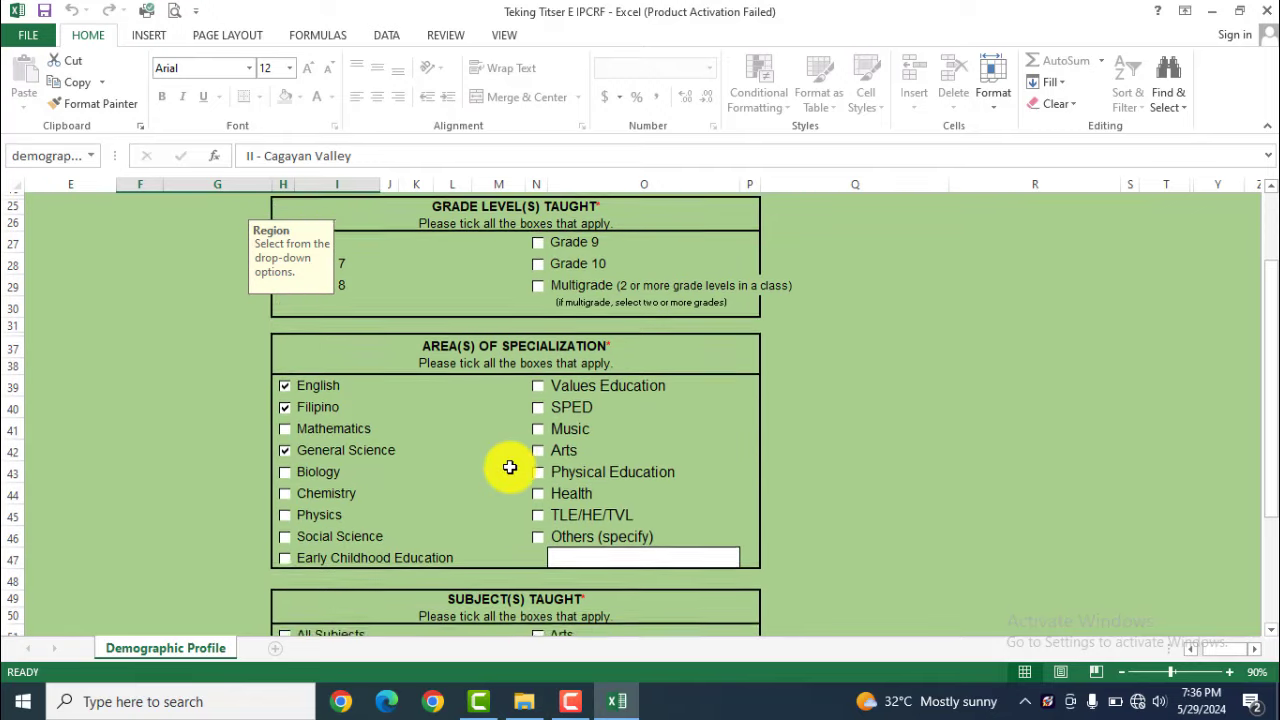
scroll(509, 466, down, 8)
Confirm the name and Employee ID with the ratee's password, then go to Encoding Part 1
click(591, 437)
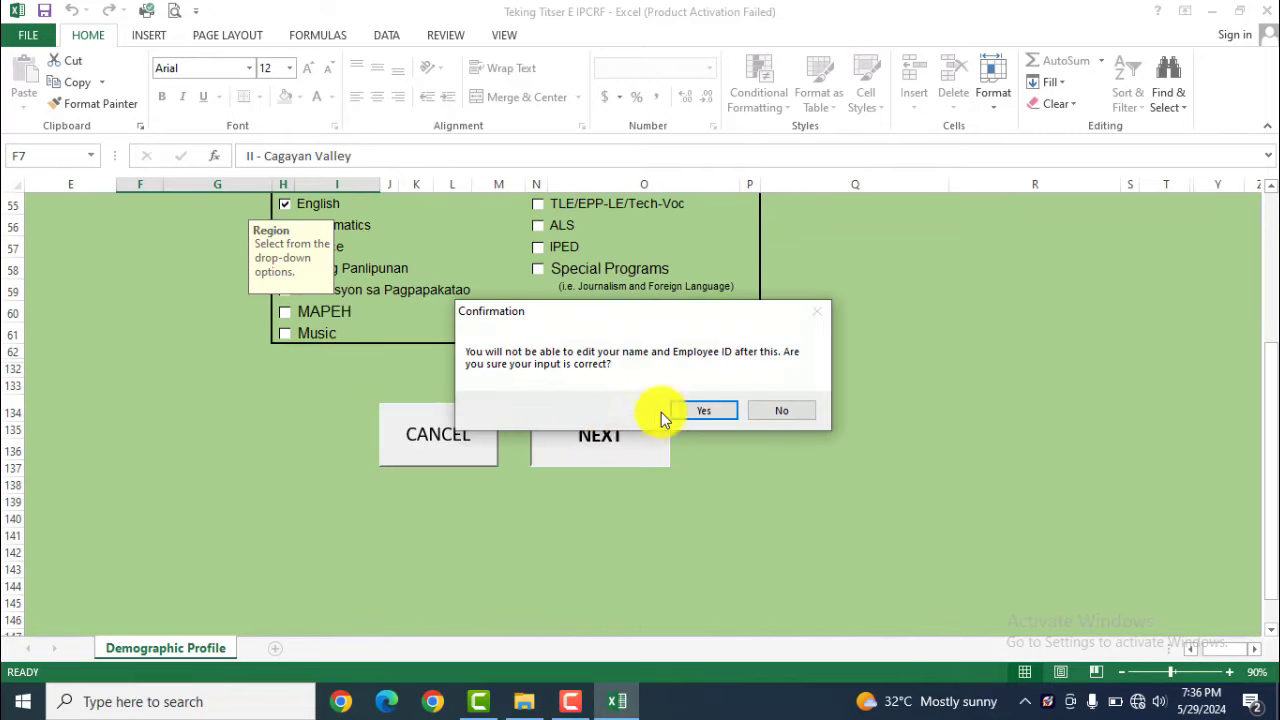
click(704, 411)
text(******)
click(811, 381)
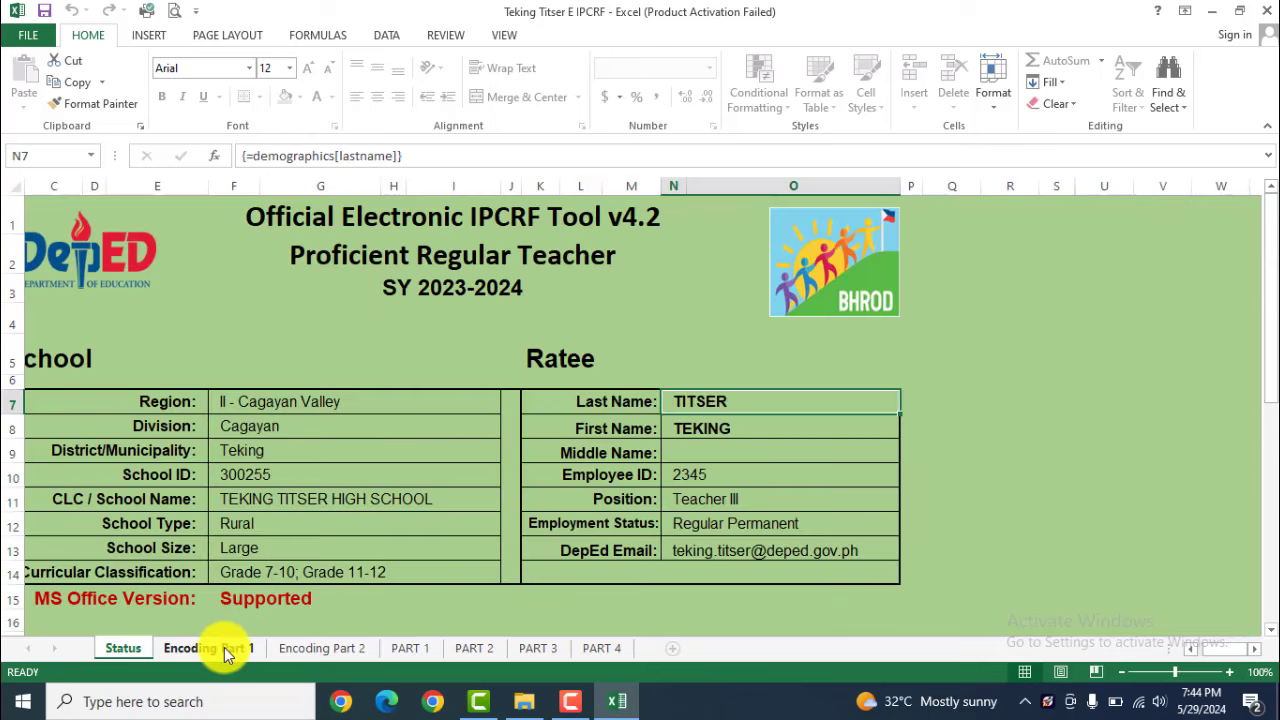
click(224, 647)
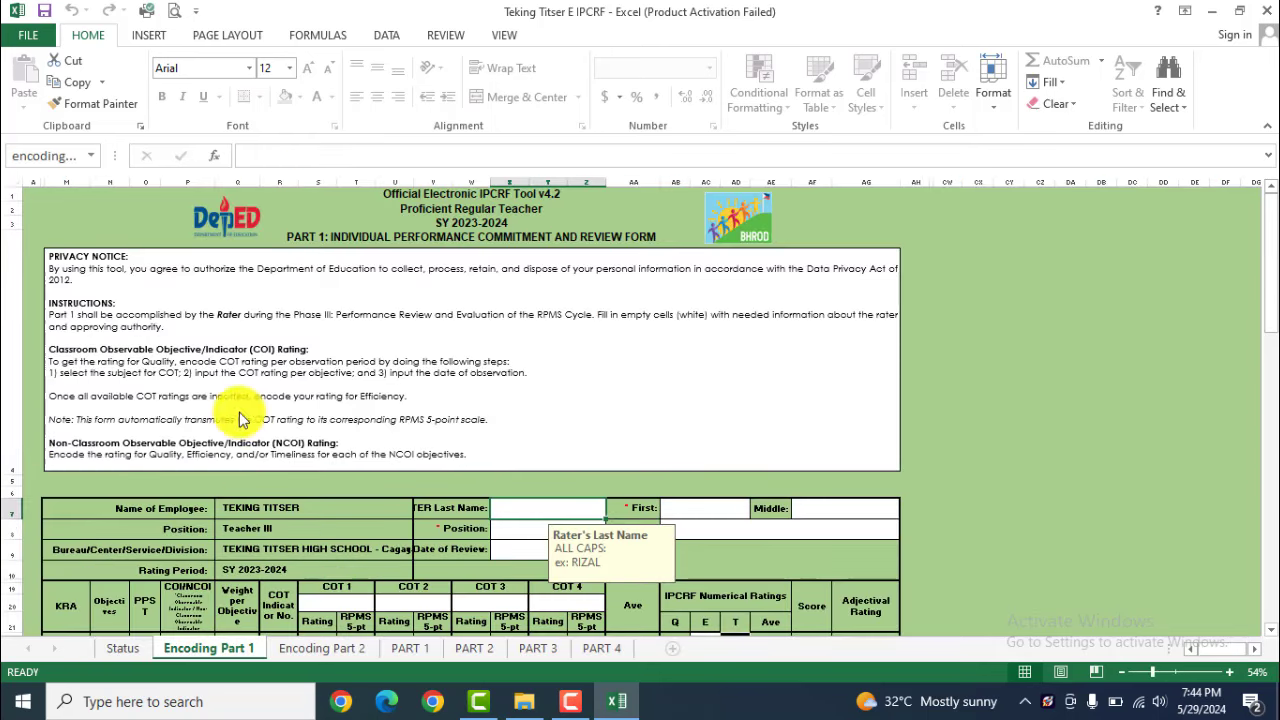
Enter the rater's last name and set the rater's position to Master Teacher I
scroll(255, 530, down, 6)
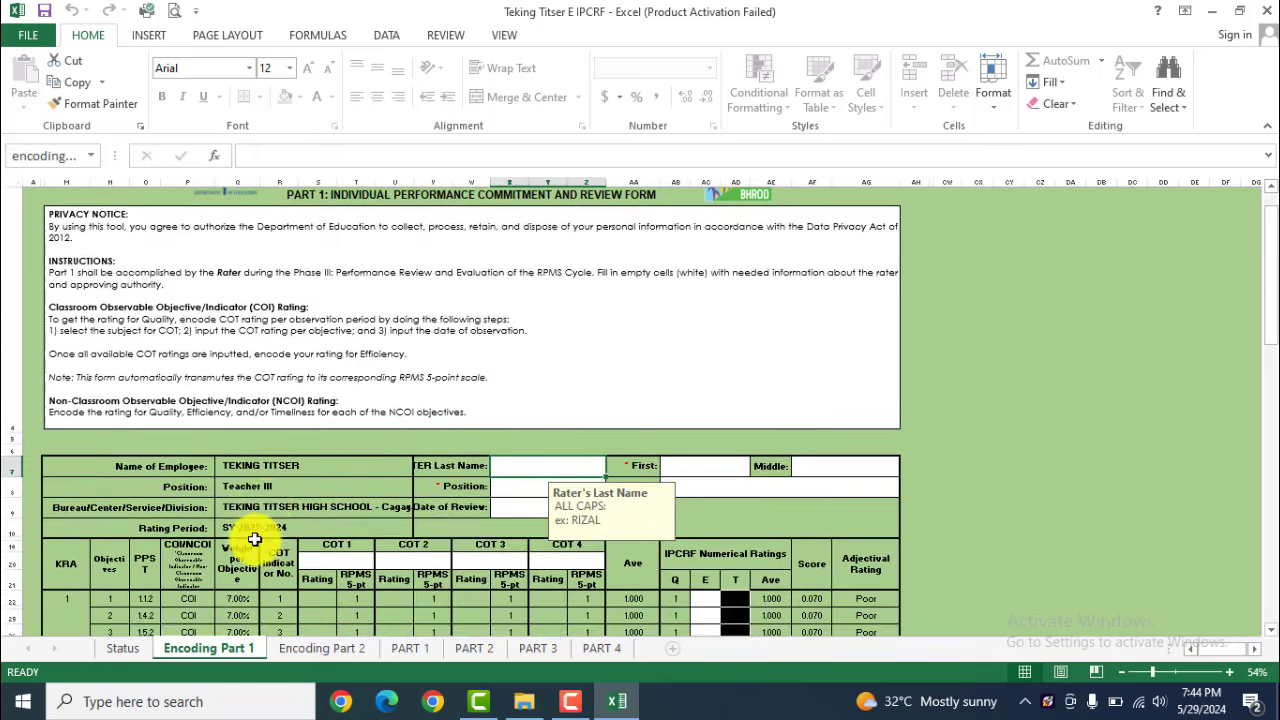
scroll(510, 462, up, 5)
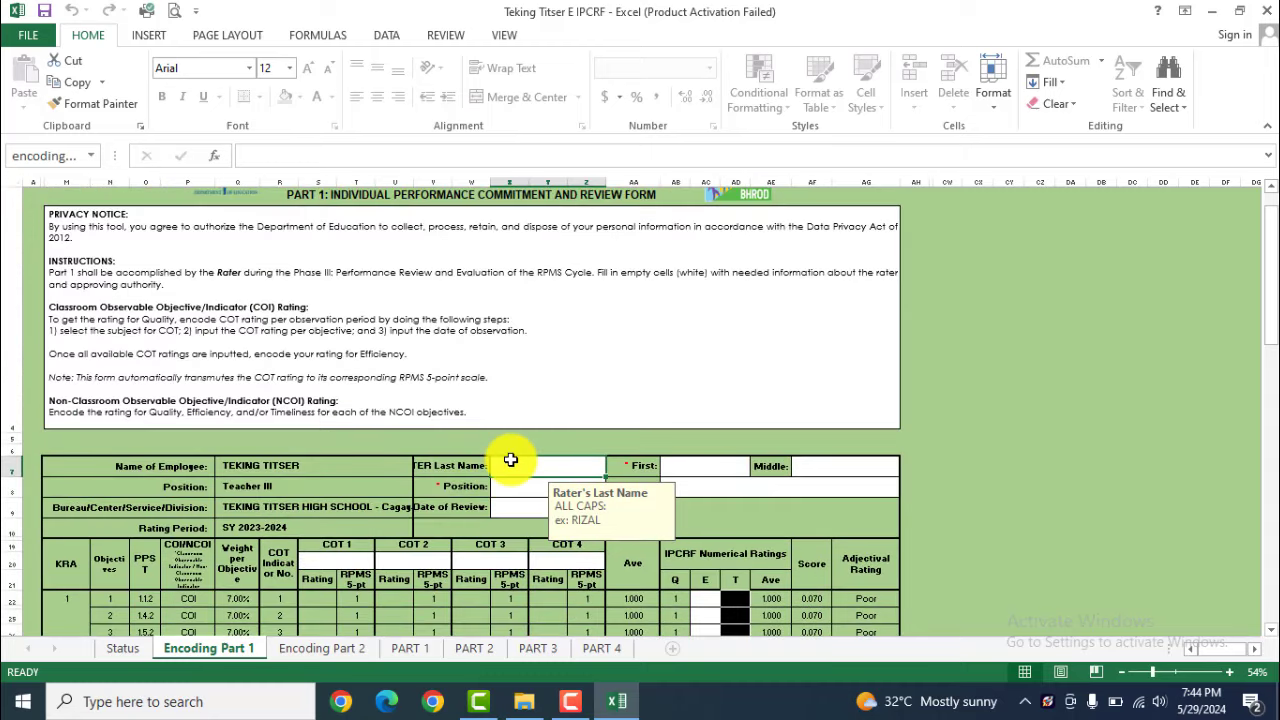
text(MT)
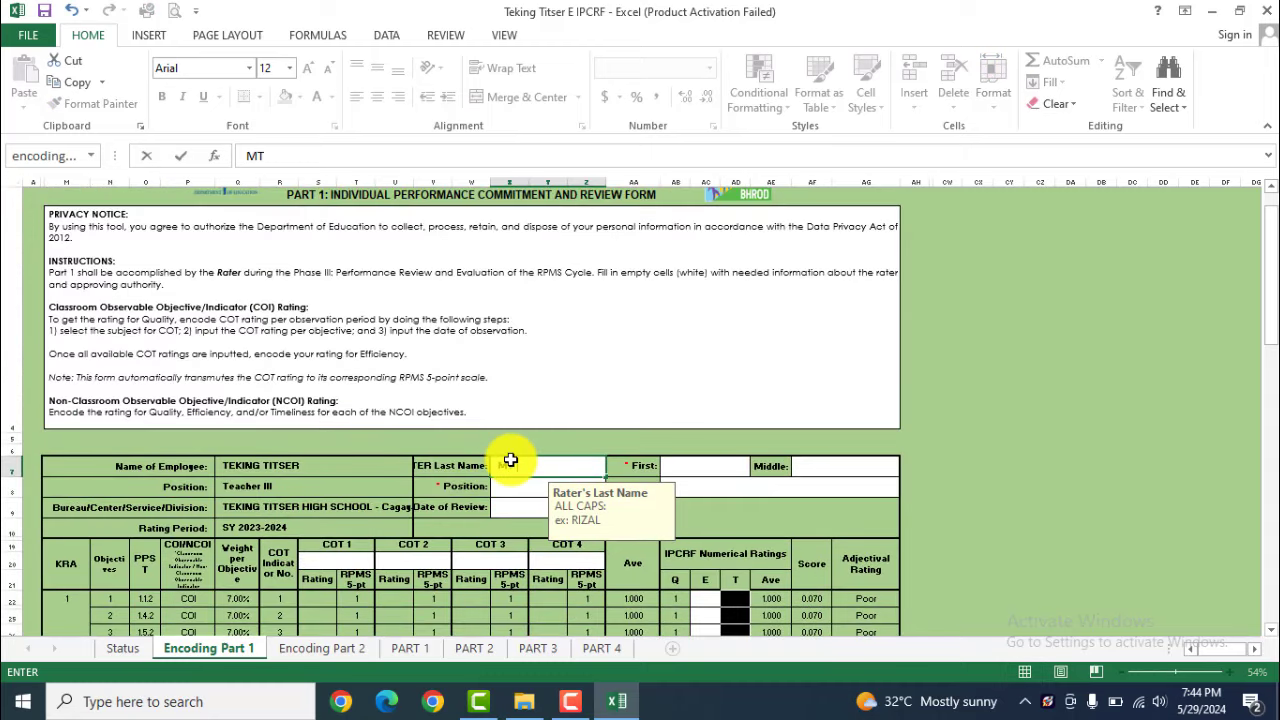
text( TITSER)
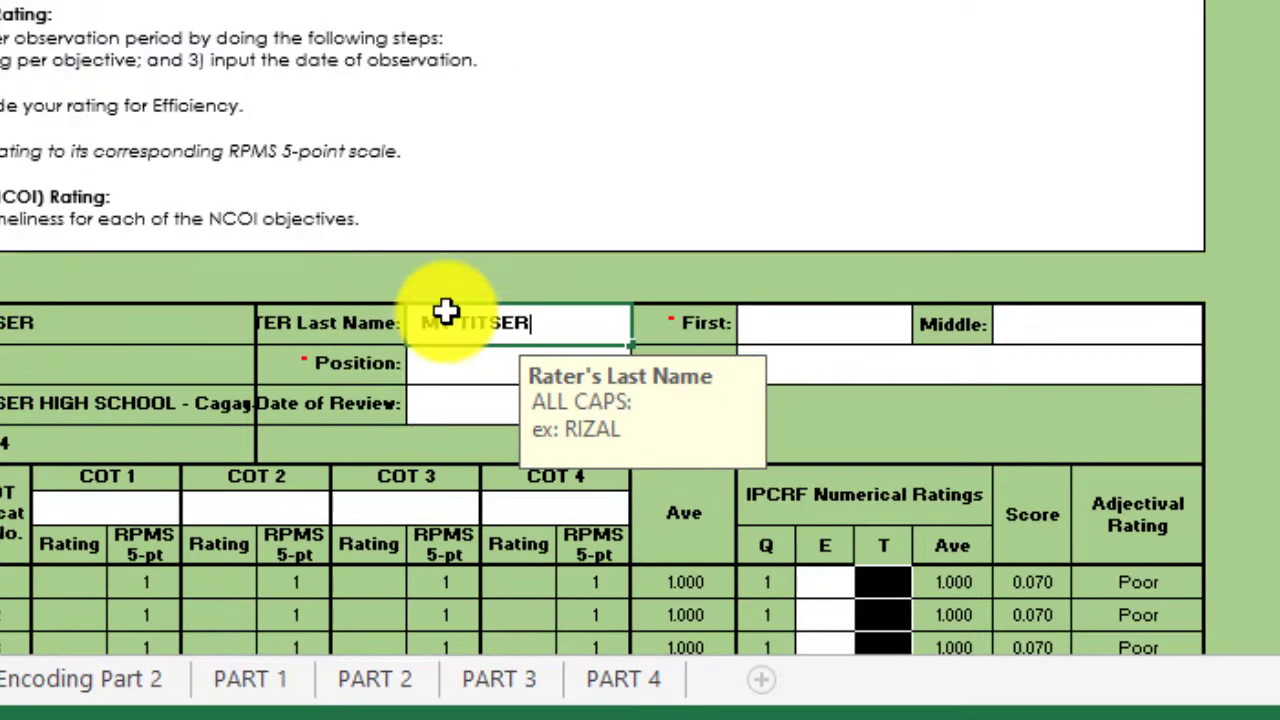
click(506, 488)
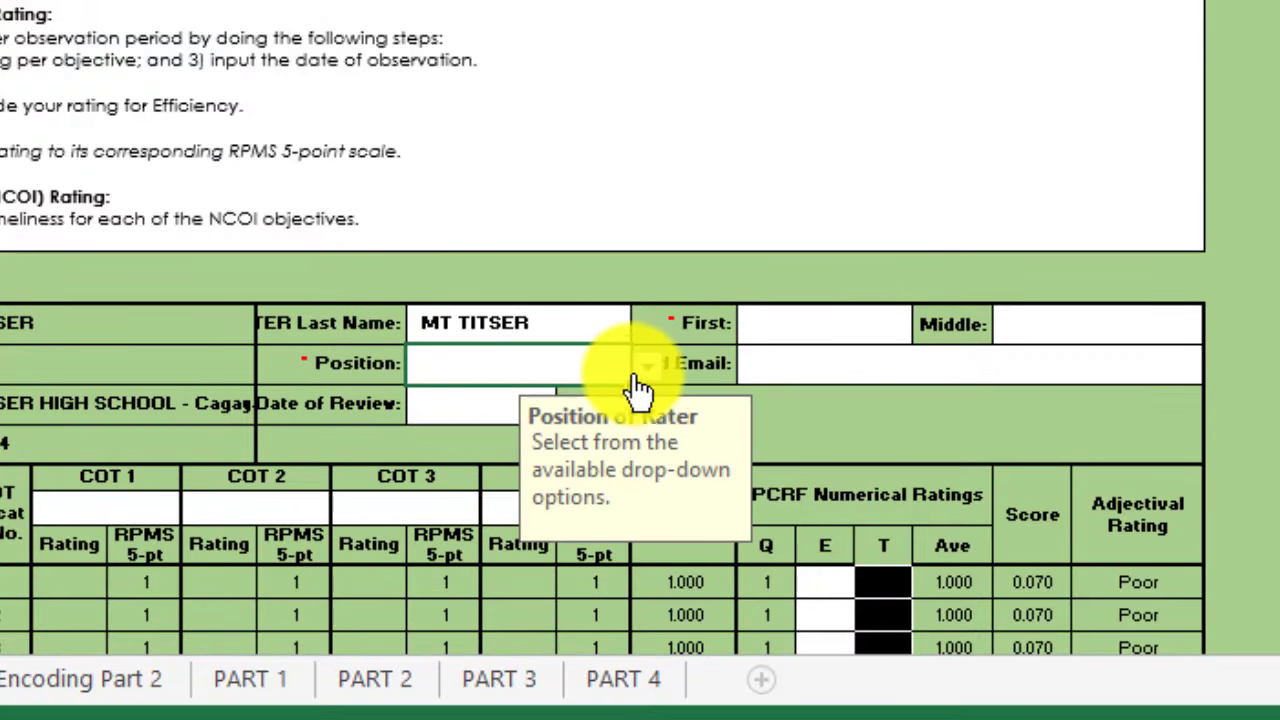
click(648, 372)
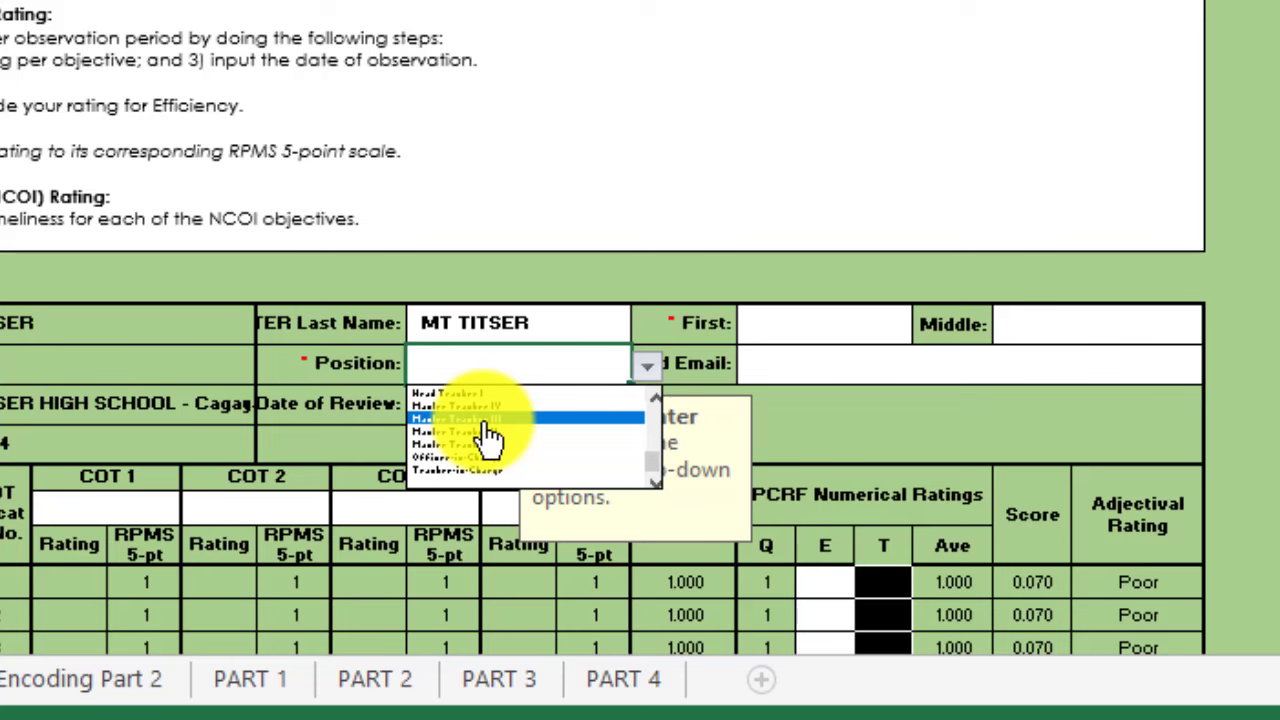
click(543, 371)
click(647, 366)
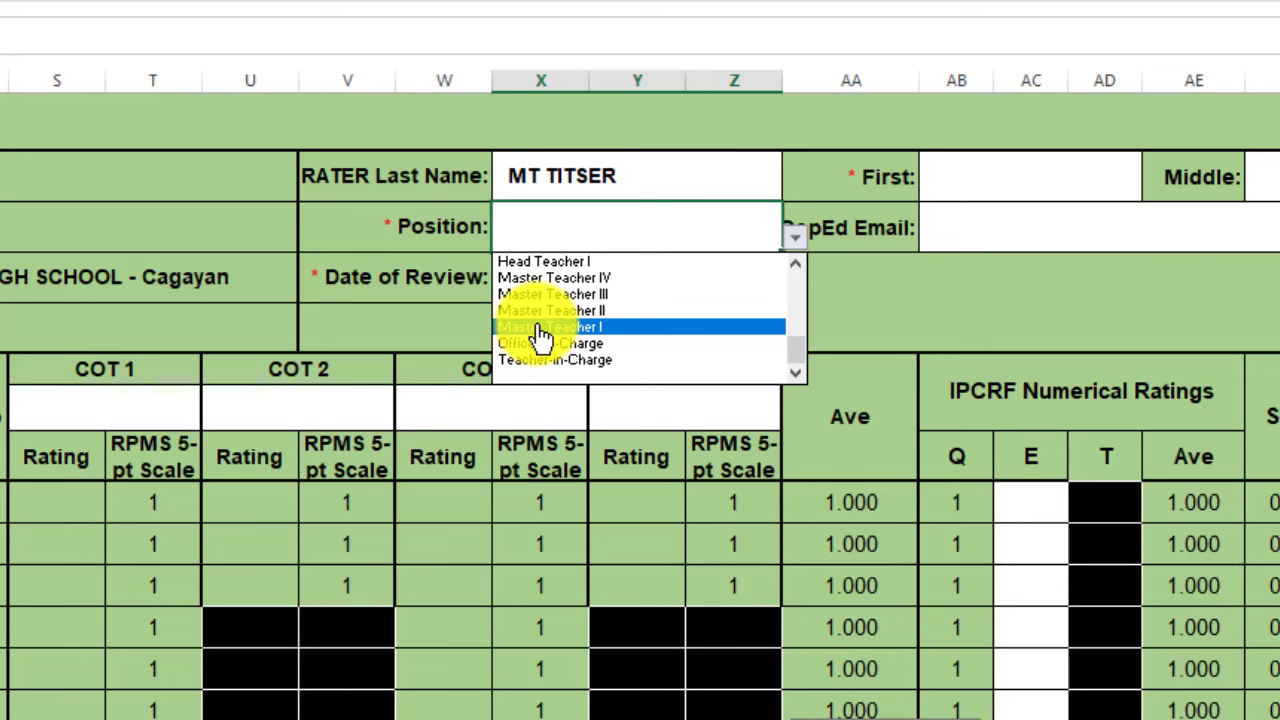
click(540, 335)
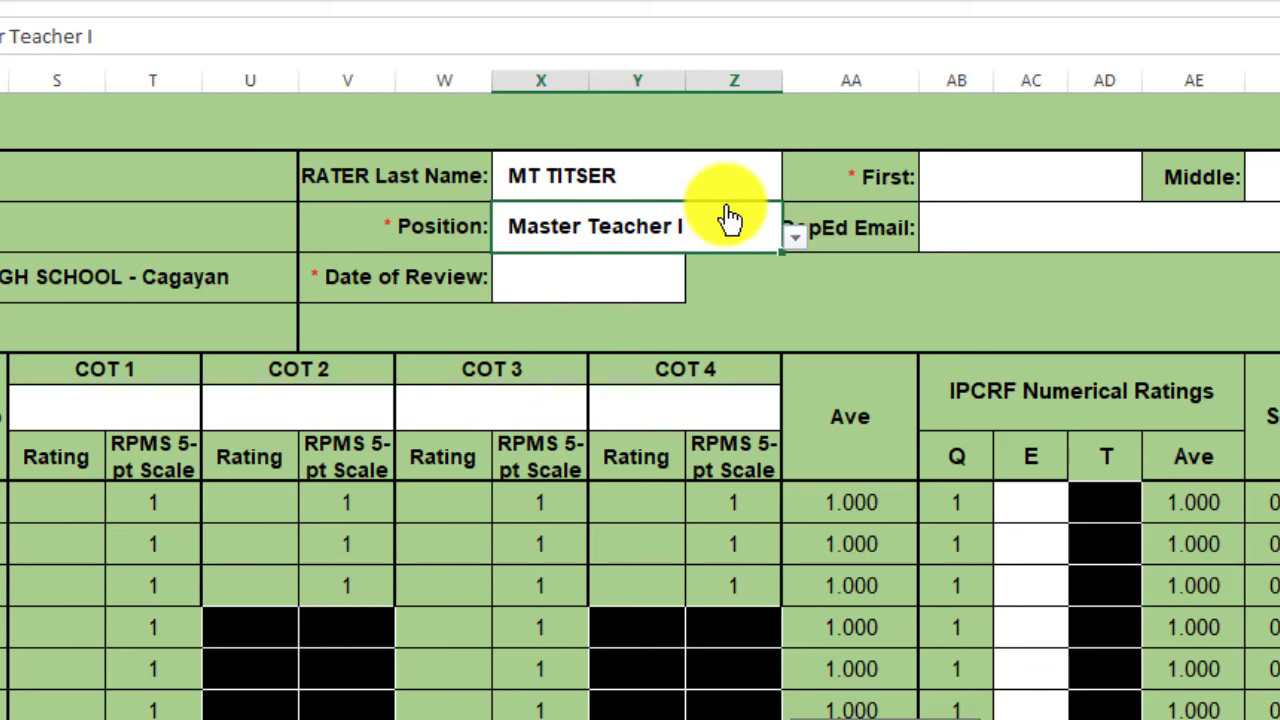
Enter 2024-07-05 as the Date of Review
click(548, 279)
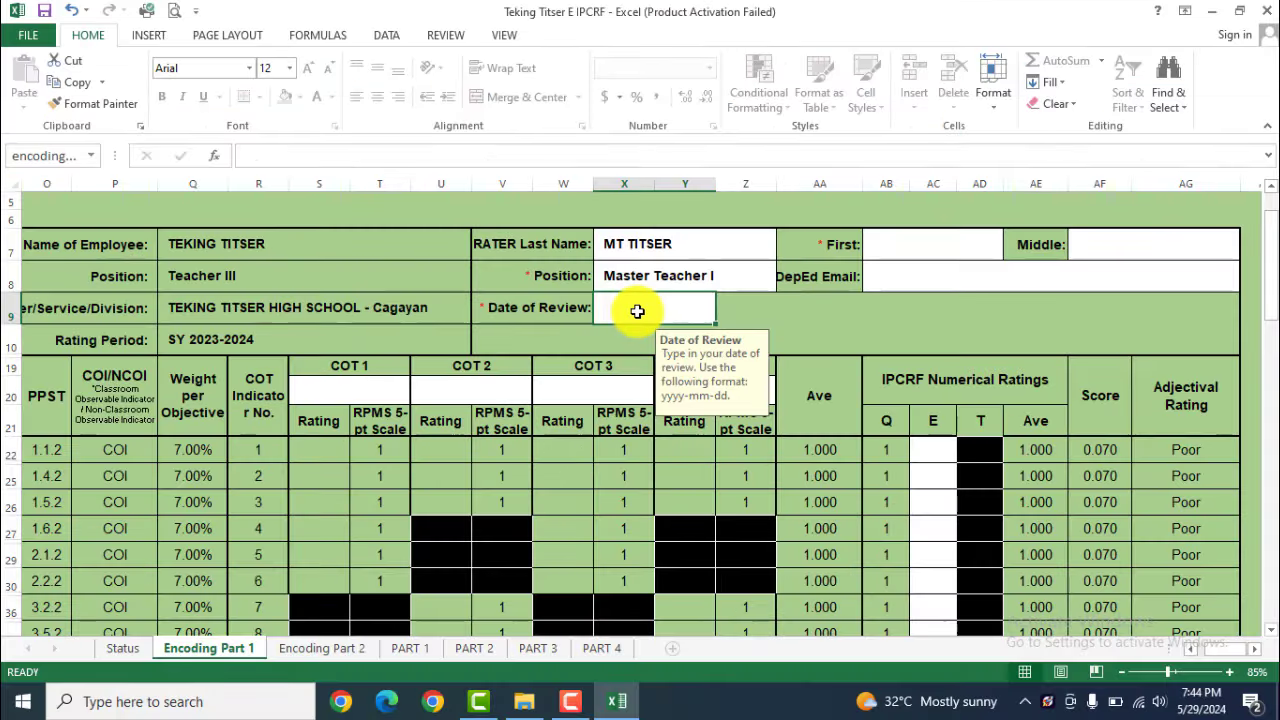
text(2024)
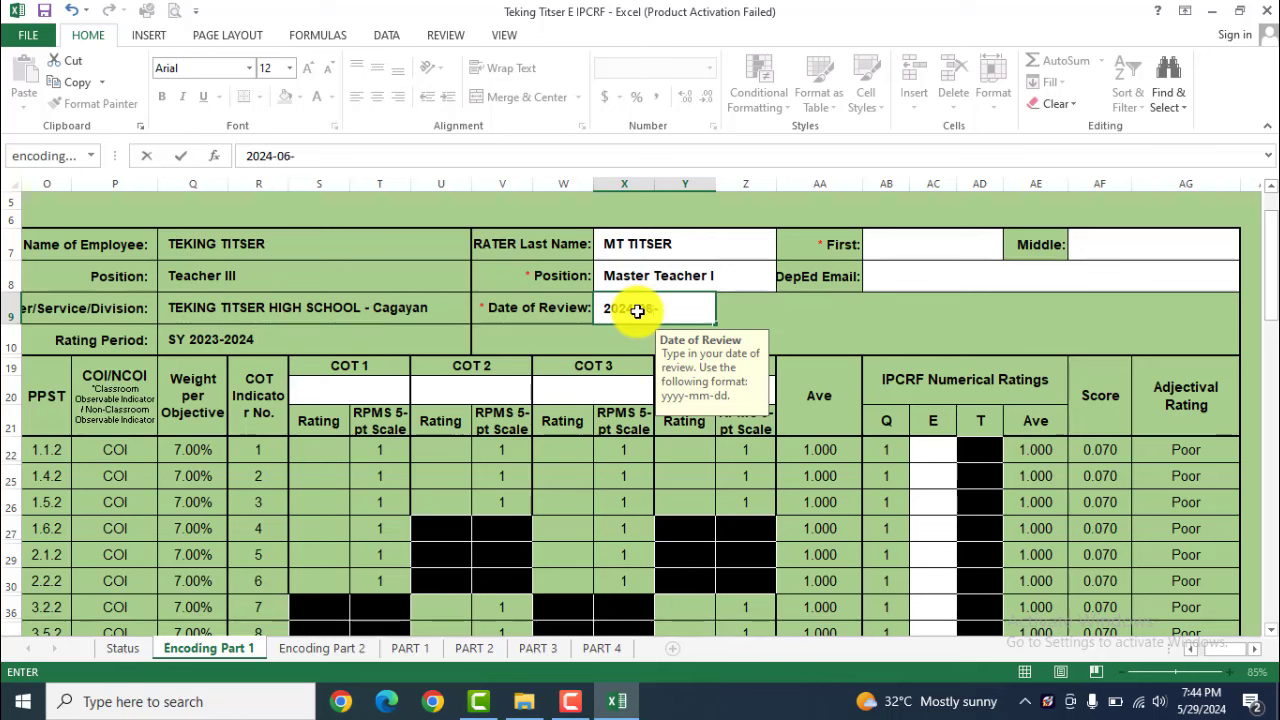
text(-07-05)
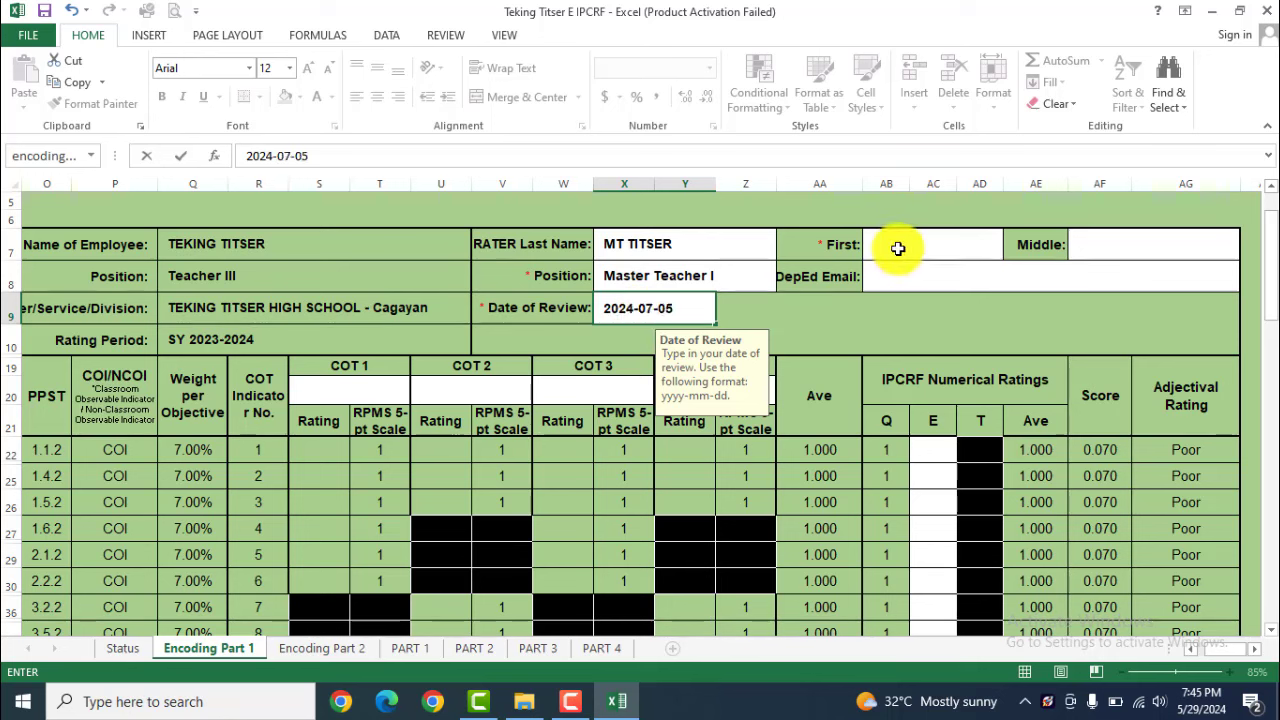
click(893, 274)
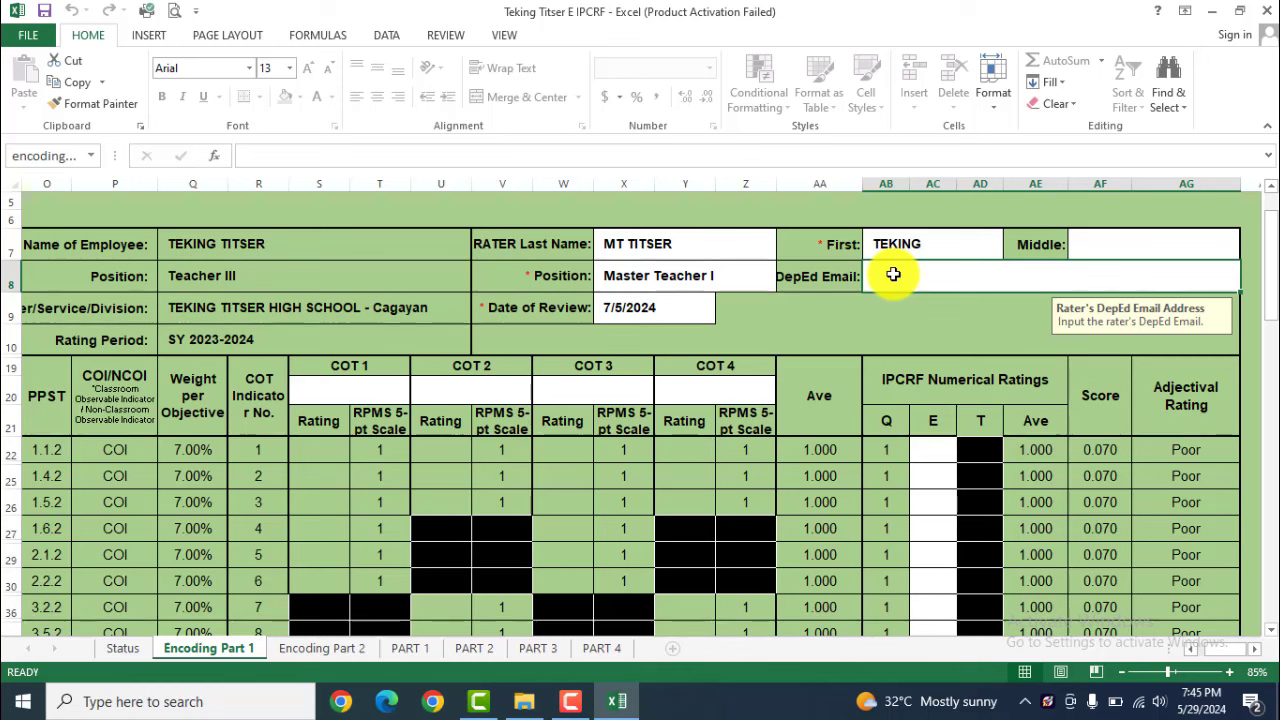
Set the COT 1 subject to English and commit the 2023-09-10 observation date
click(321, 393)
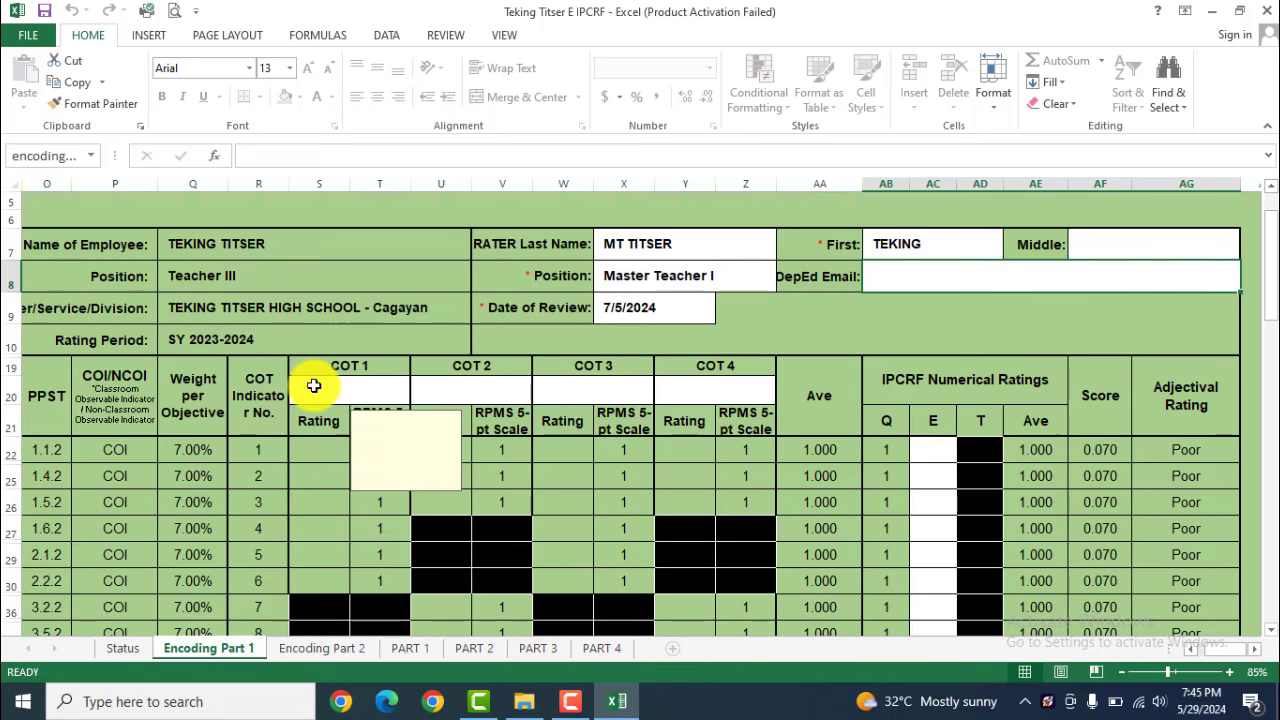
key(alt+Down)
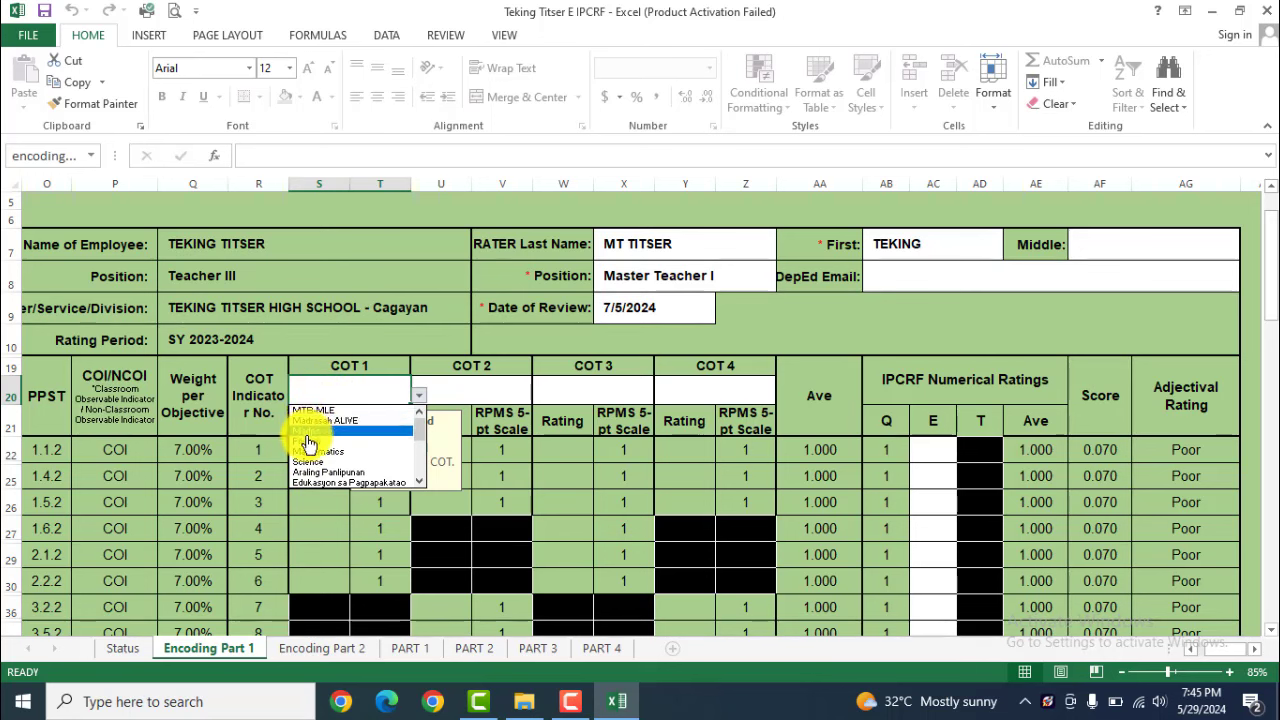
click(311, 446)
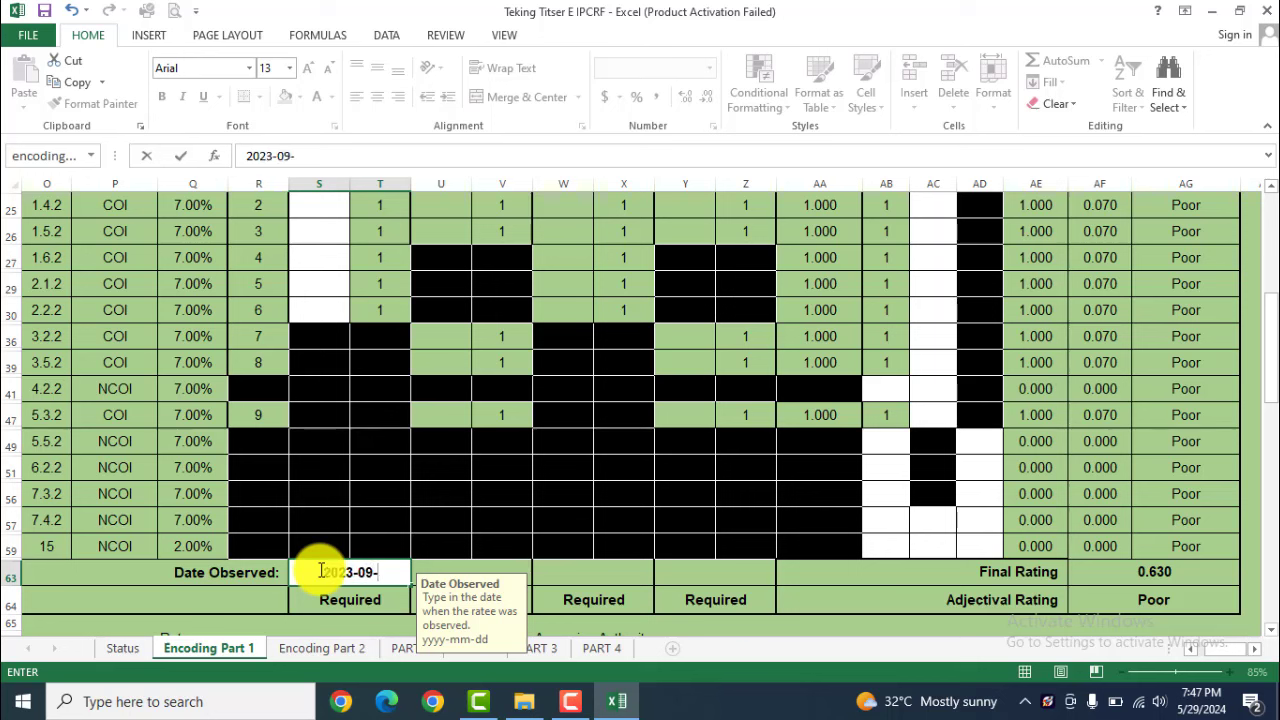
key(Return)
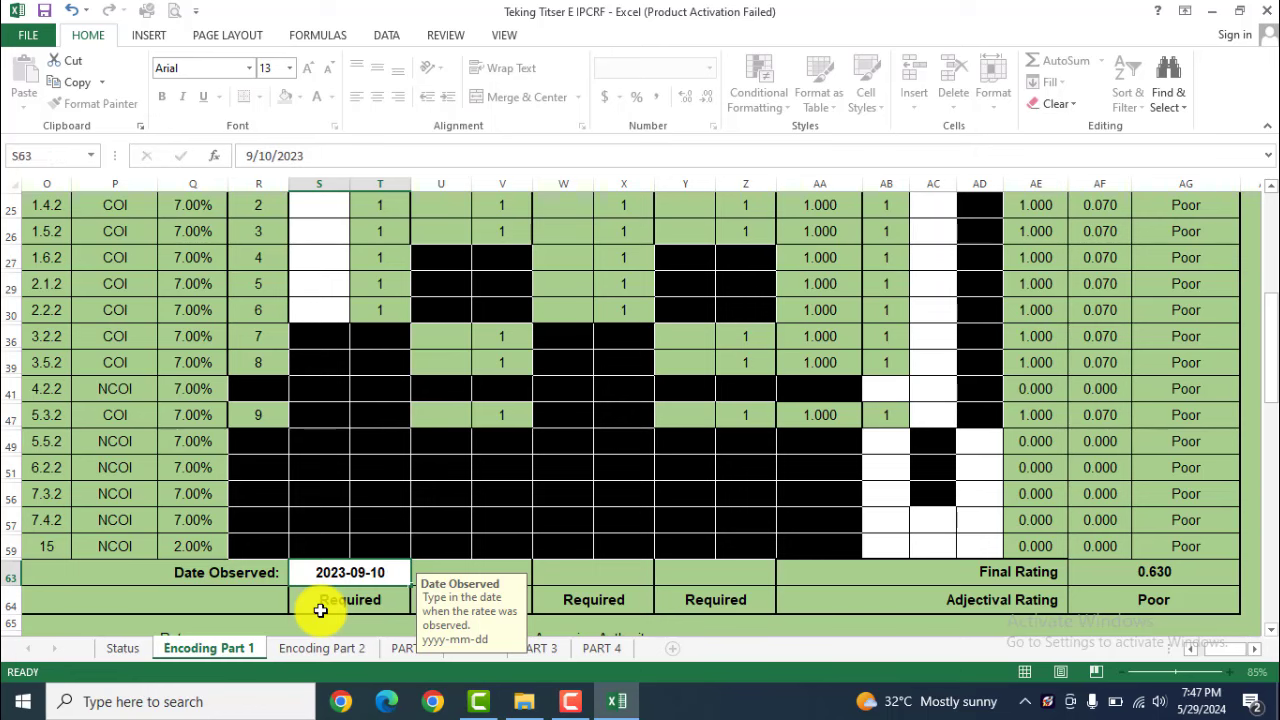
Set the COT 2 subject to Science, observed 2023-12-15
scroll(440, 500, up, 3)
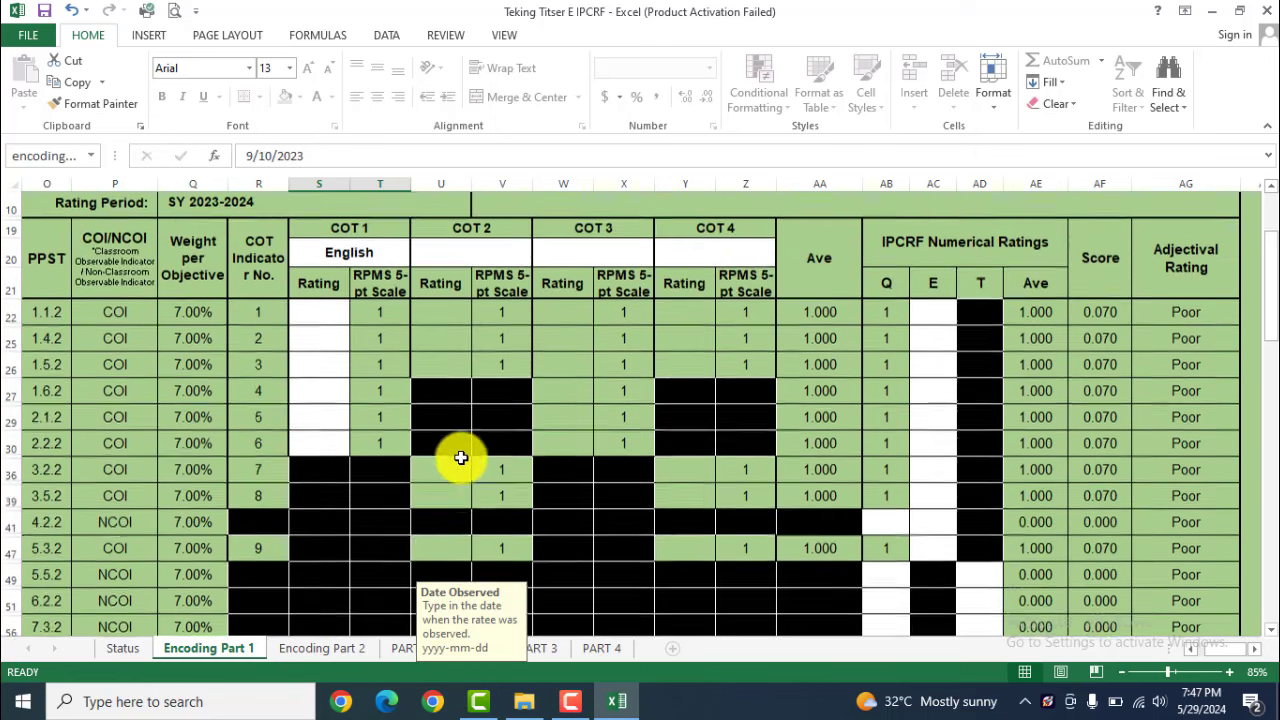
click(463, 265)
key(alt+Down)
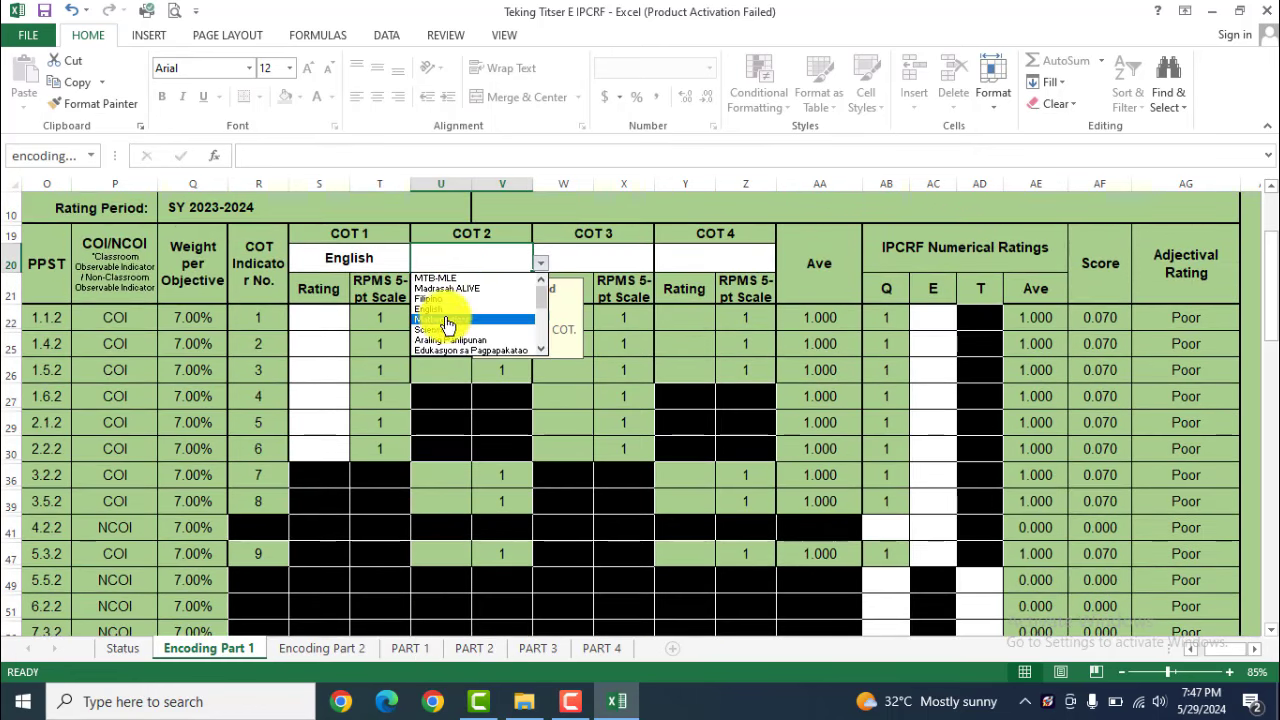
click(438, 338)
click(440, 540)
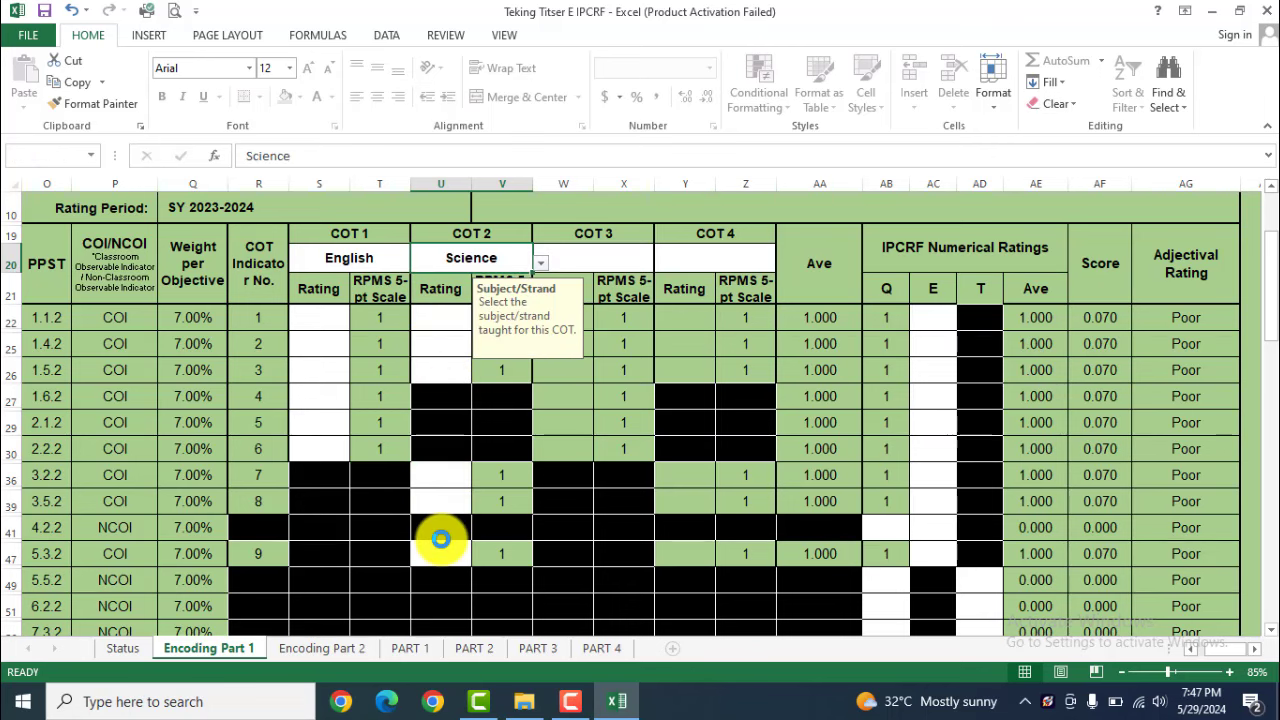
scroll(443, 537, down, 3)
click(457, 494)
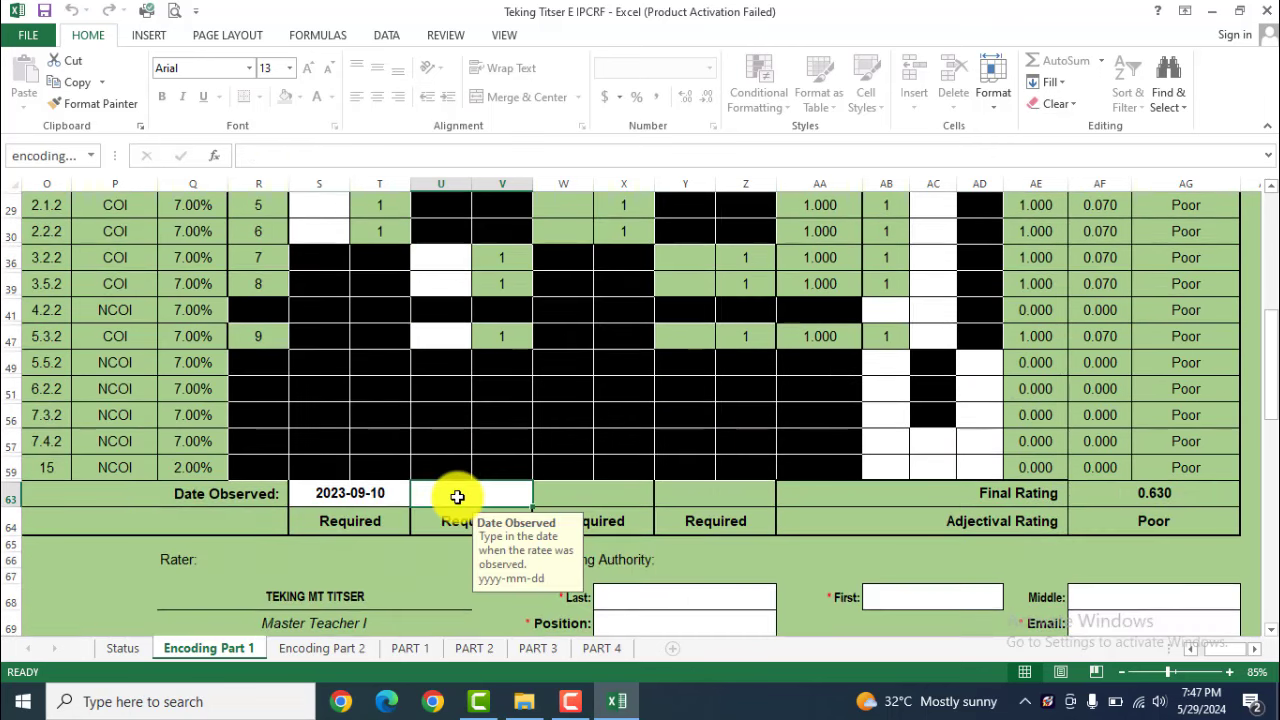
text(2023-12-15)
key(Return)
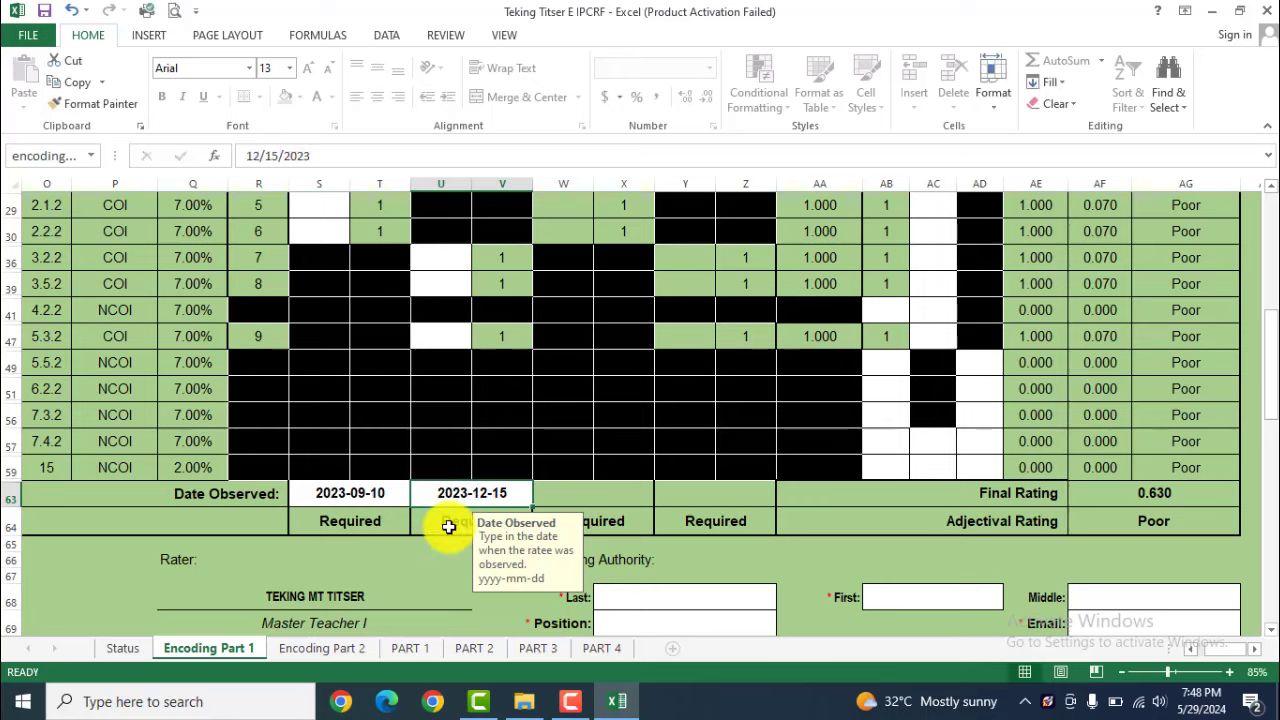
Set the COT 3 subject to English, observed 2024-01-15
scroll(457, 496, up, 3)
click(593, 226)
key(alt+Down)
click(571, 279)
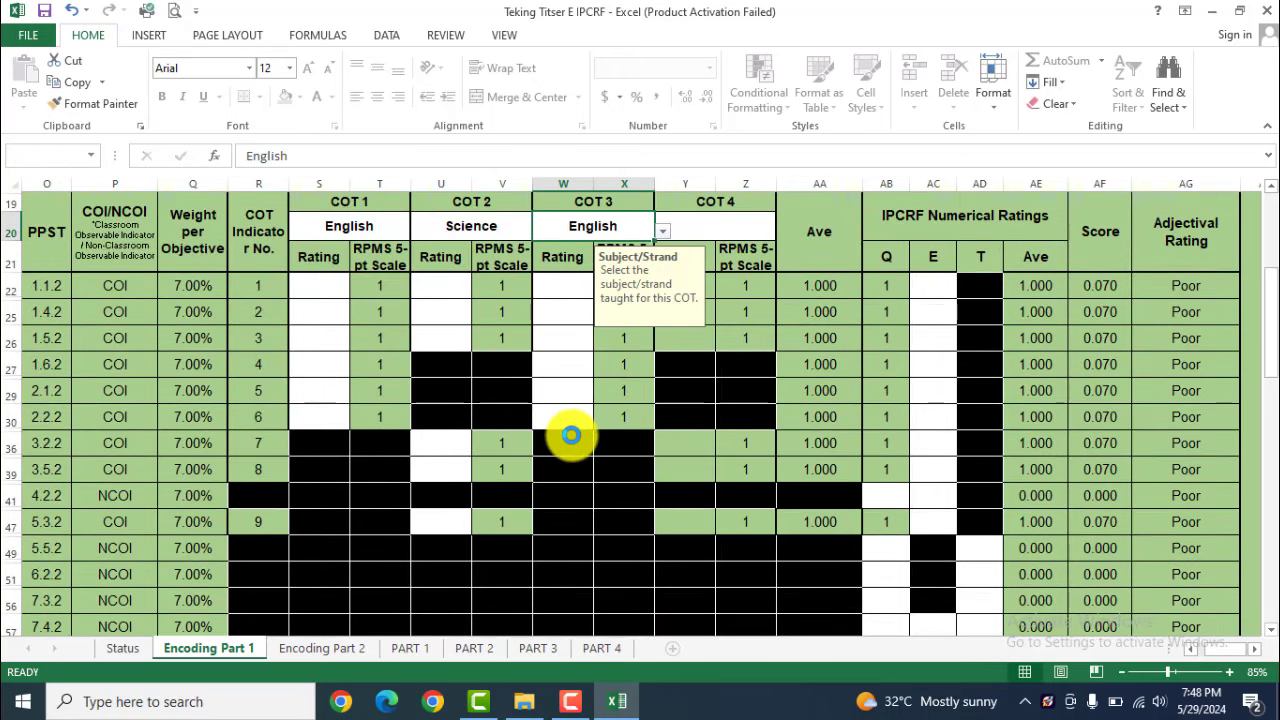
scroll(565, 500, down, 2)
click(558, 571)
text(202)
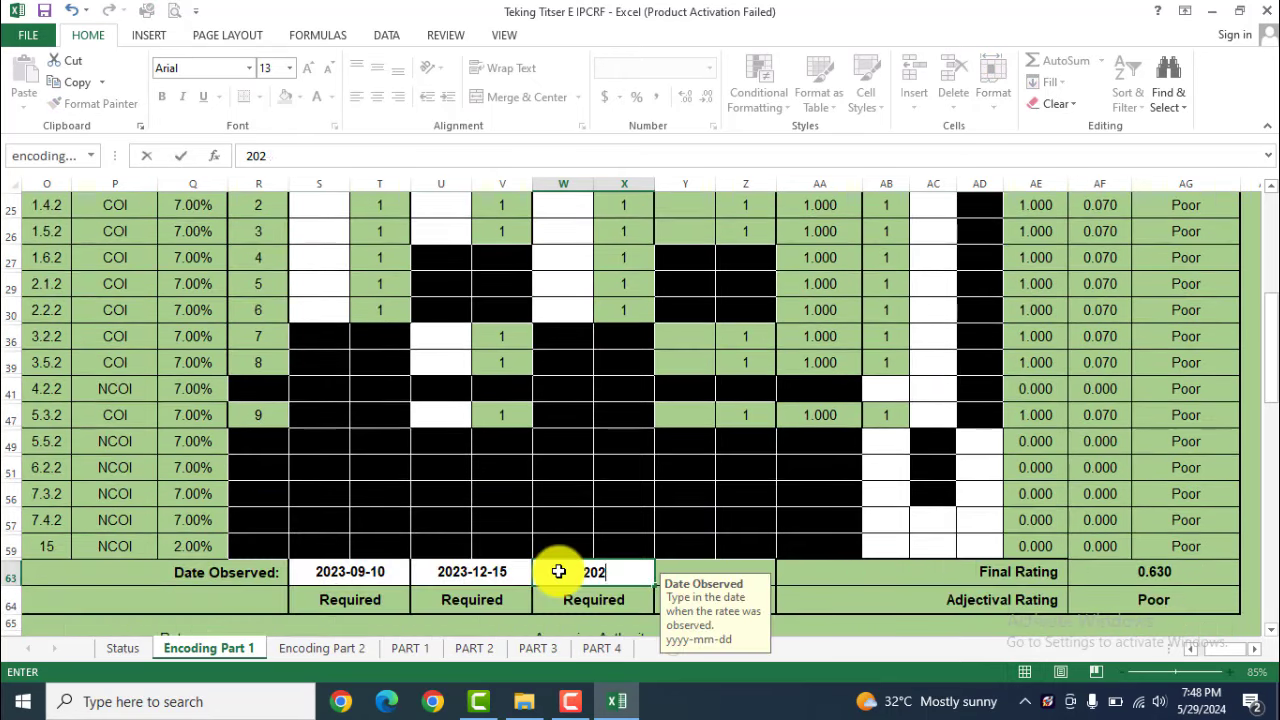
text(4-01-15)
key(Return)
Set the COT 4 subject to Science and enter its observation date
scroll(686, 477, up, 2)
click(697, 226)
key(alt+Down)
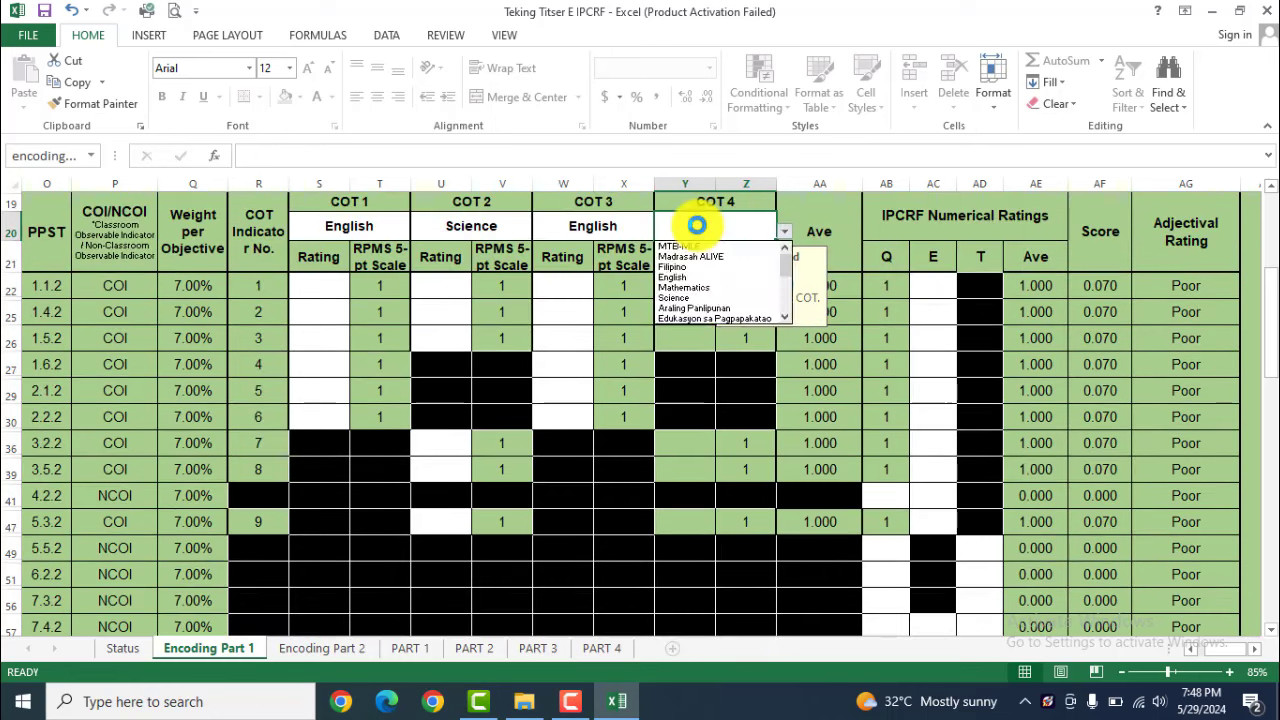
click(705, 290)
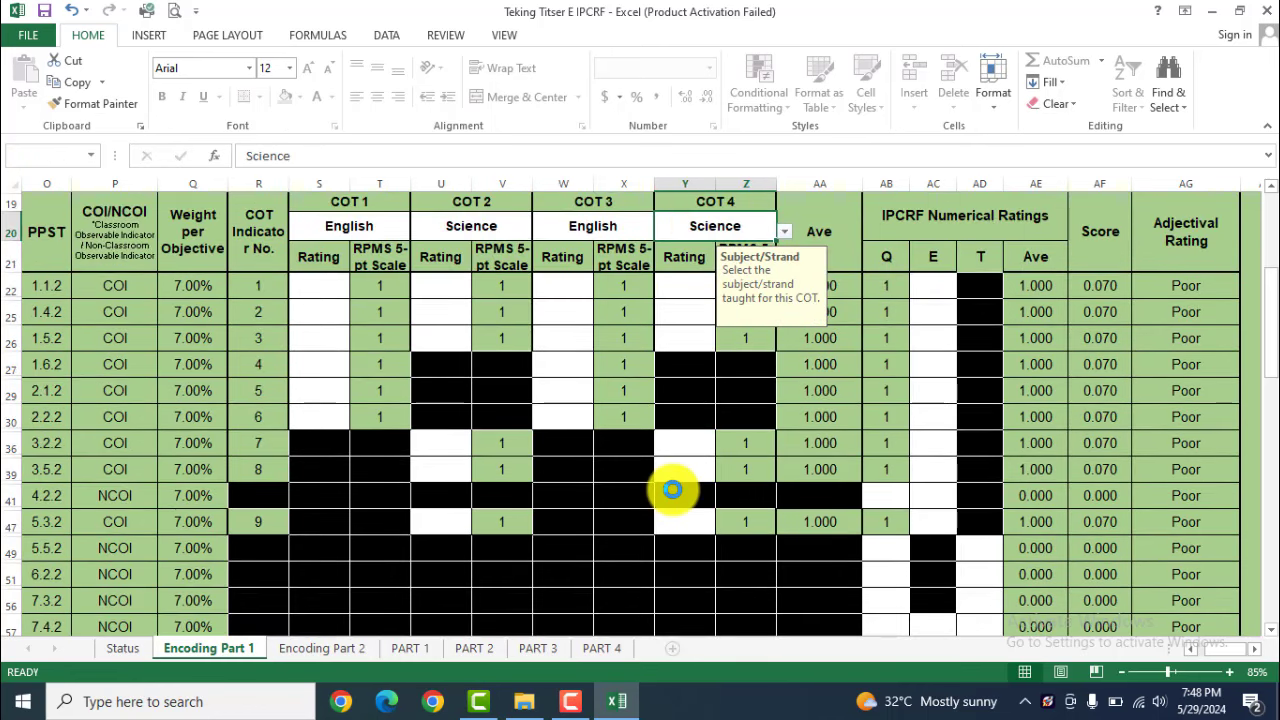
scroll(672, 489, down, 2)
click(701, 571)
text(2024-05-15)
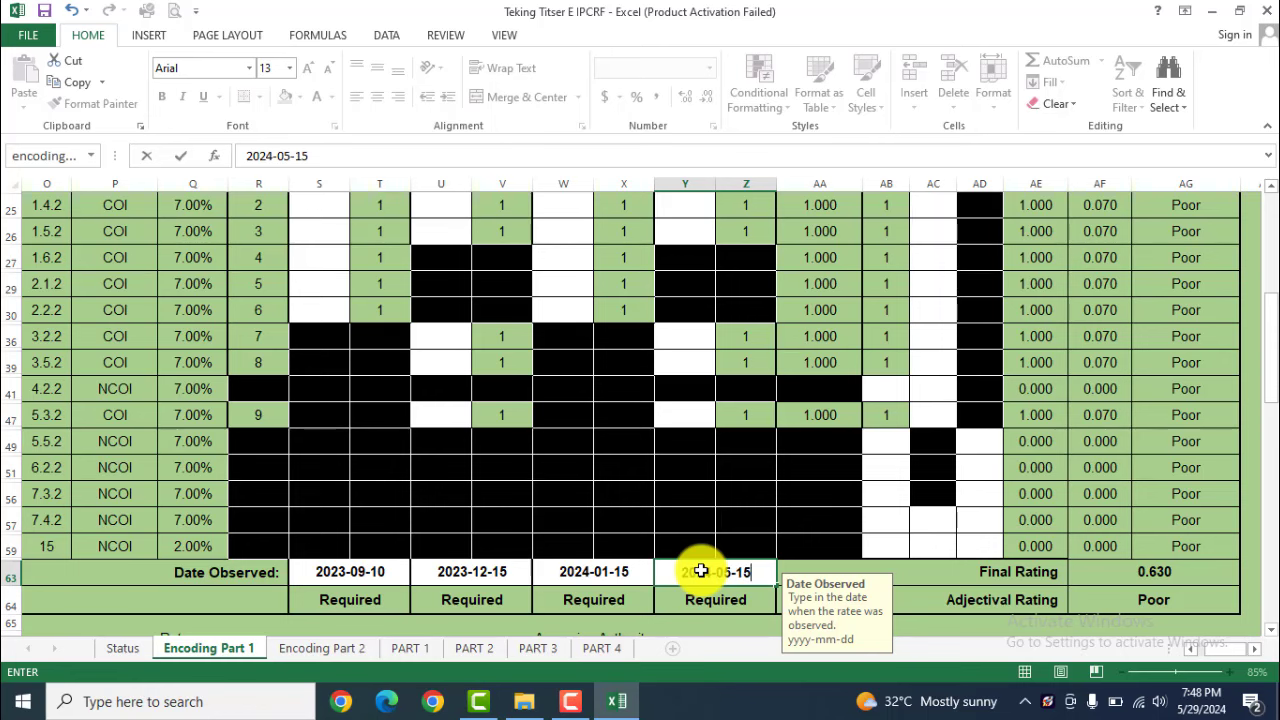
key(Return)
Rate all eight COT objectives 7, from 1.1.2 down to the last COT 4 entry
scroll(500, 400, up, 2)
click(306, 285)
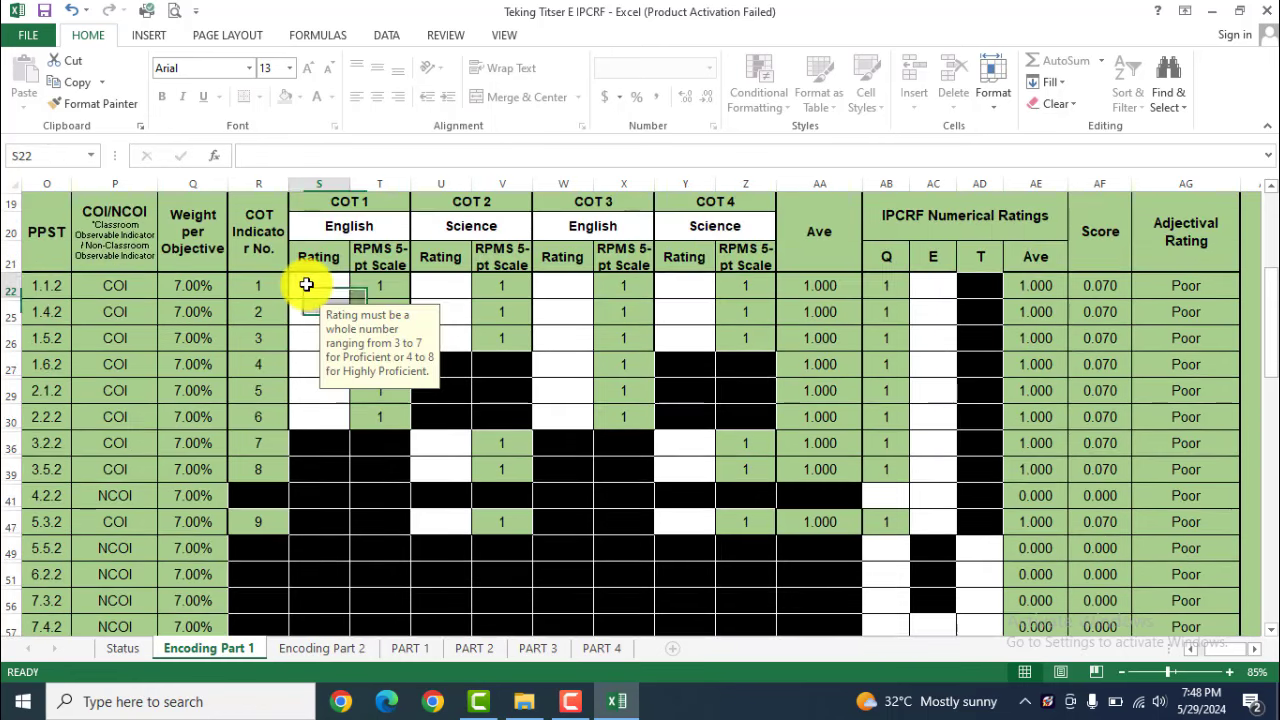
text(7)
key(Return)
text(7)
key(Return)
text(77)
key(Return)
text(7)
key(Return)
text(7)
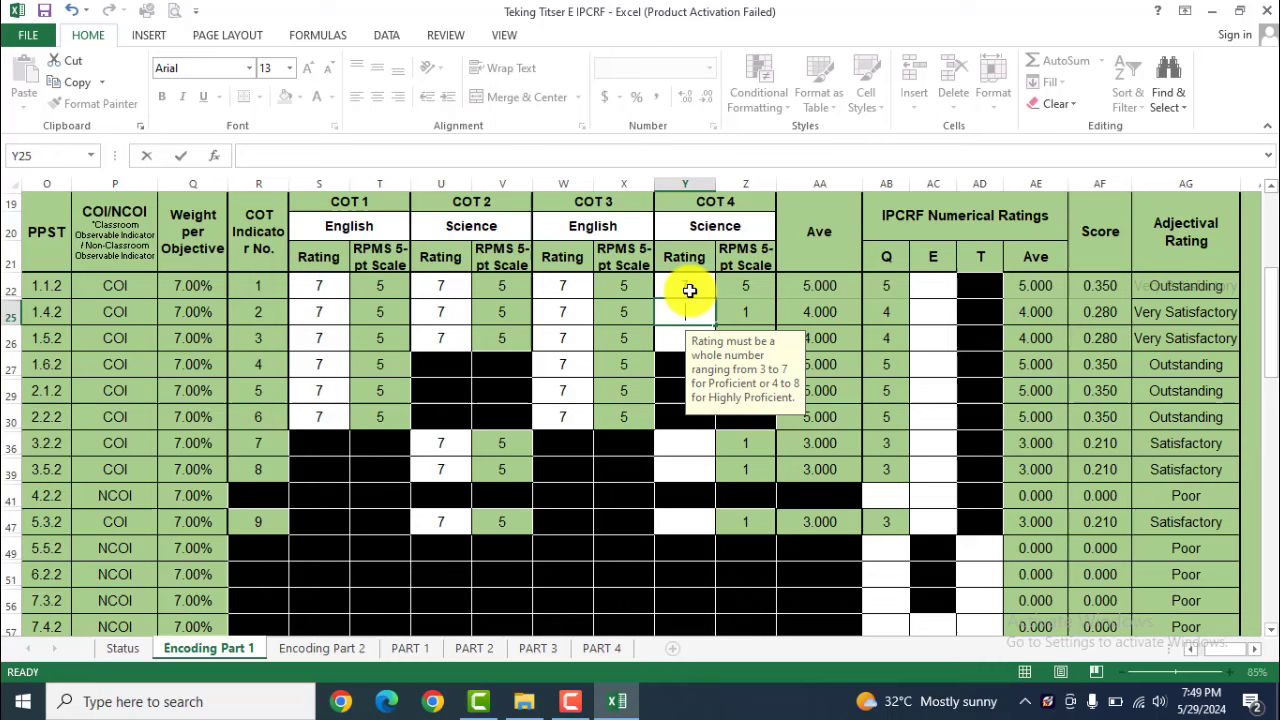
text(7)
key(Return)
text(7)
key(Return)
text(7)
key(Return)
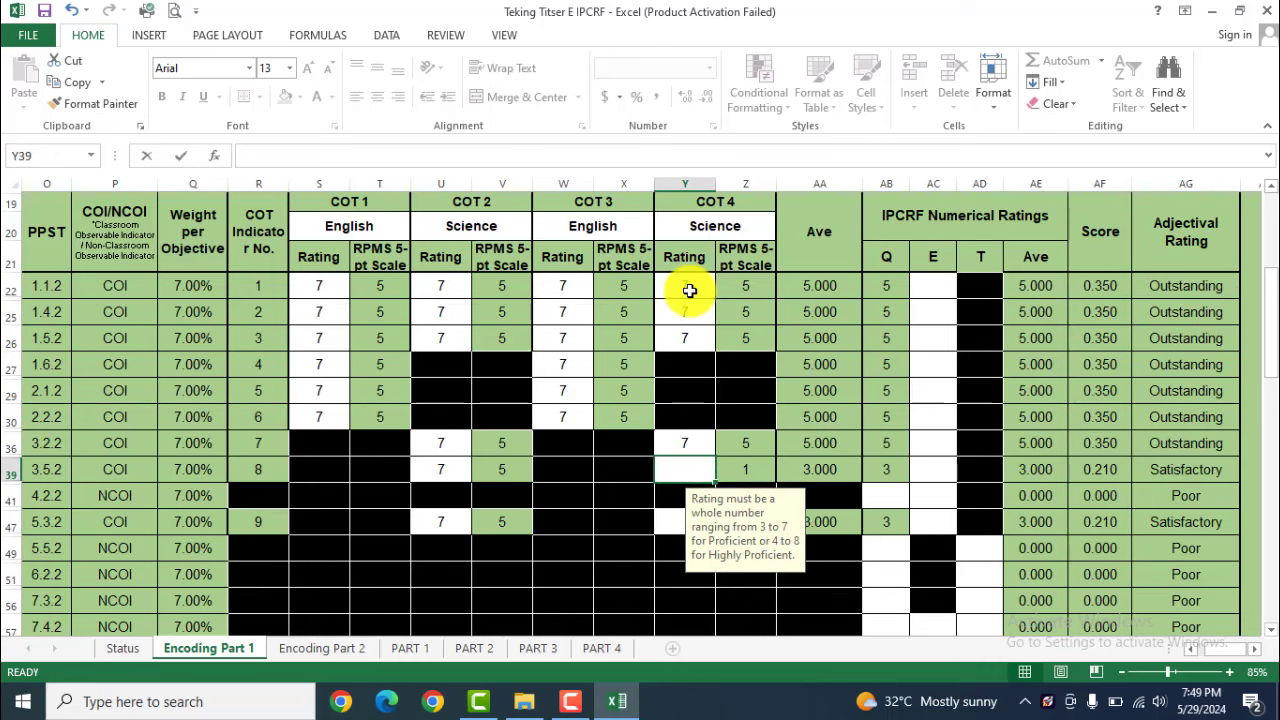
text(7)
key(Return)
text(7)
key(Return)
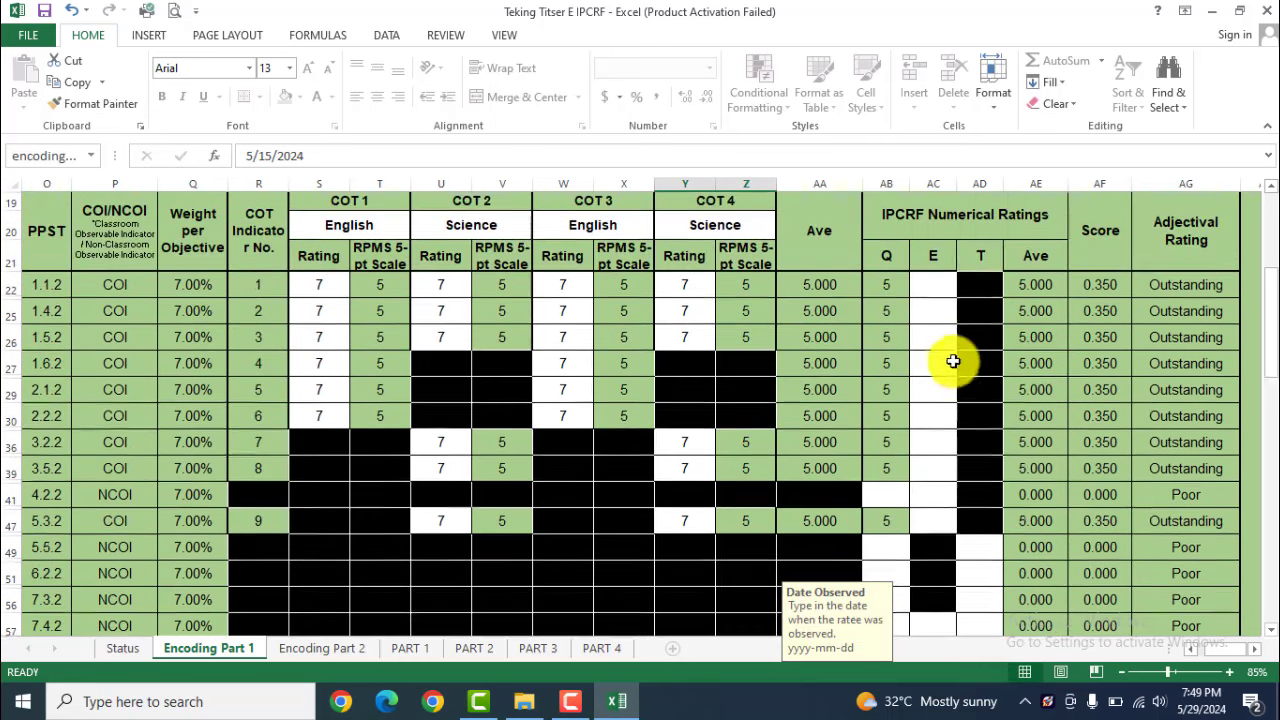
Enter 5 for the E ratings and for the Q ratings from 4.2.2 through 7.3.2
scroll(934, 434, up, 1)
click(930, 287)
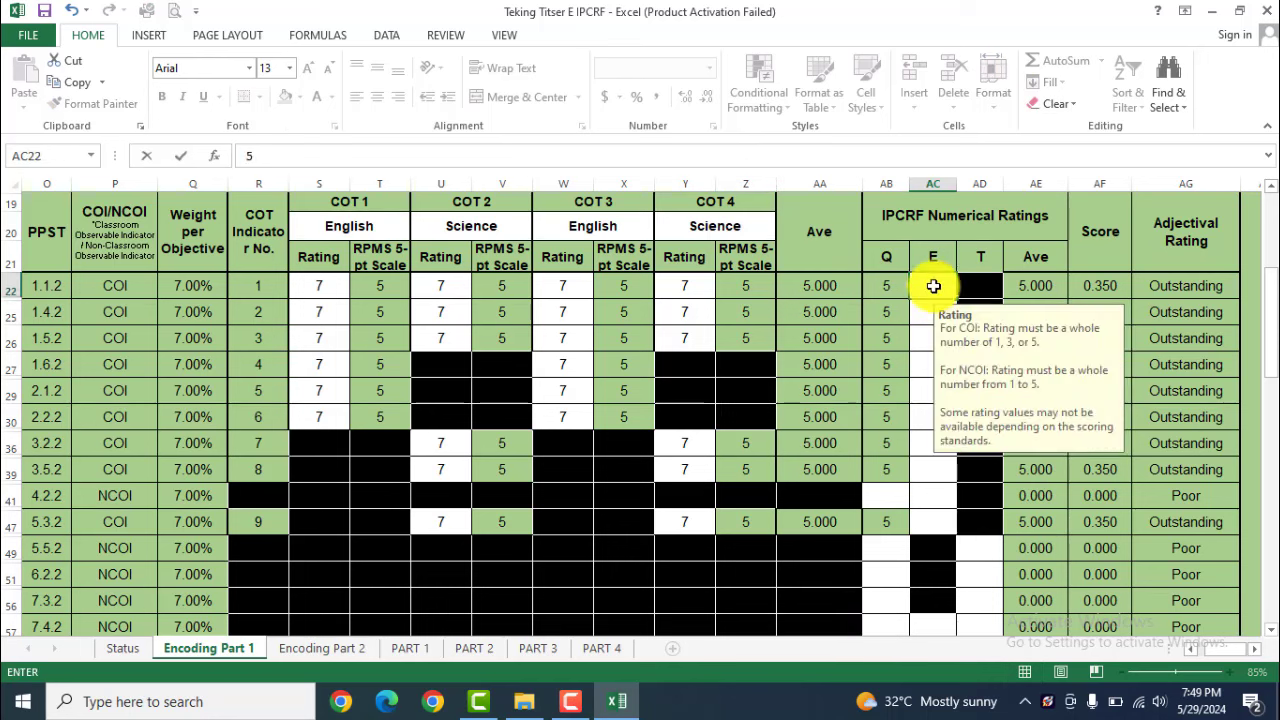
text(5 5 5 5 5 5 5 5 5 5)
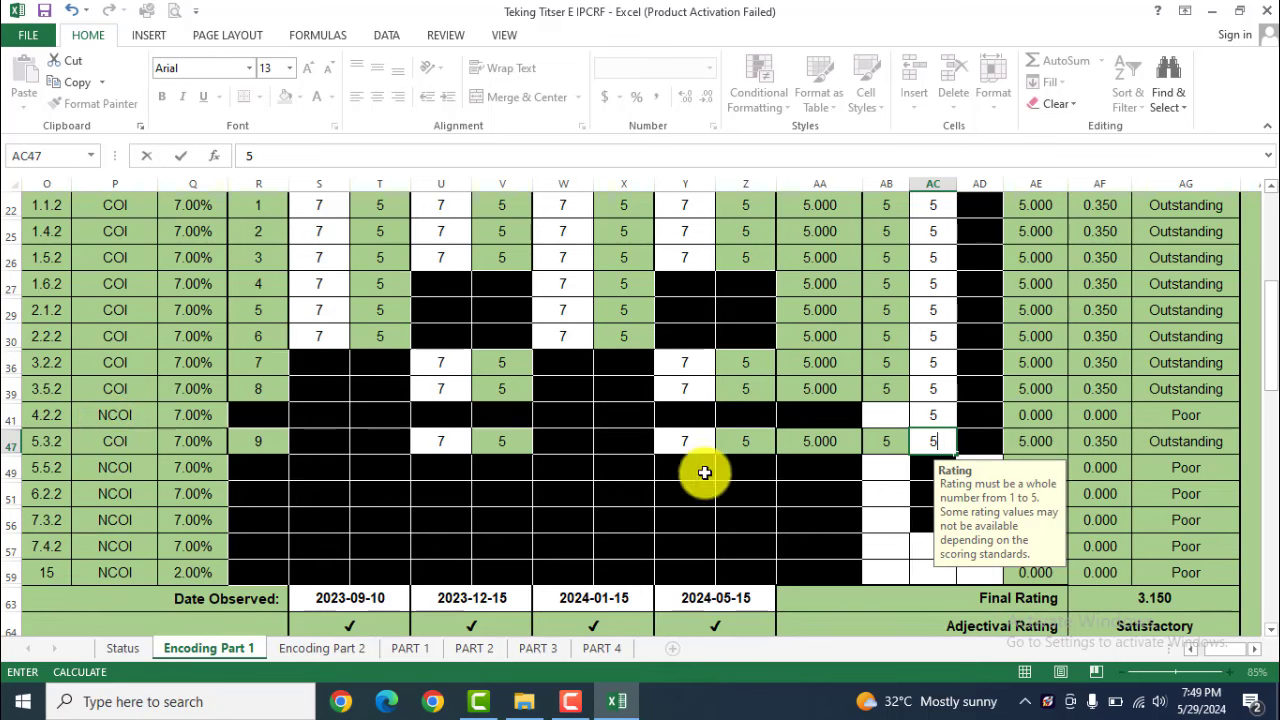
click(872, 424)
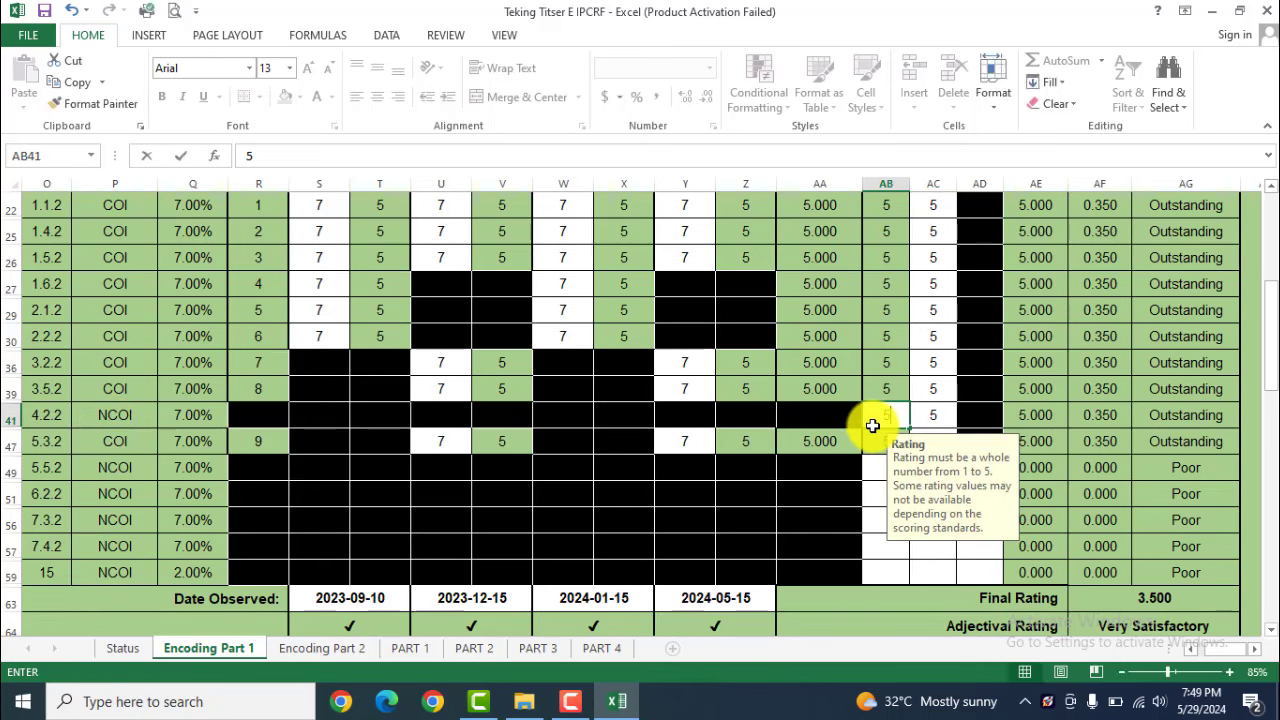
text(5)
key(Return)
text(5)
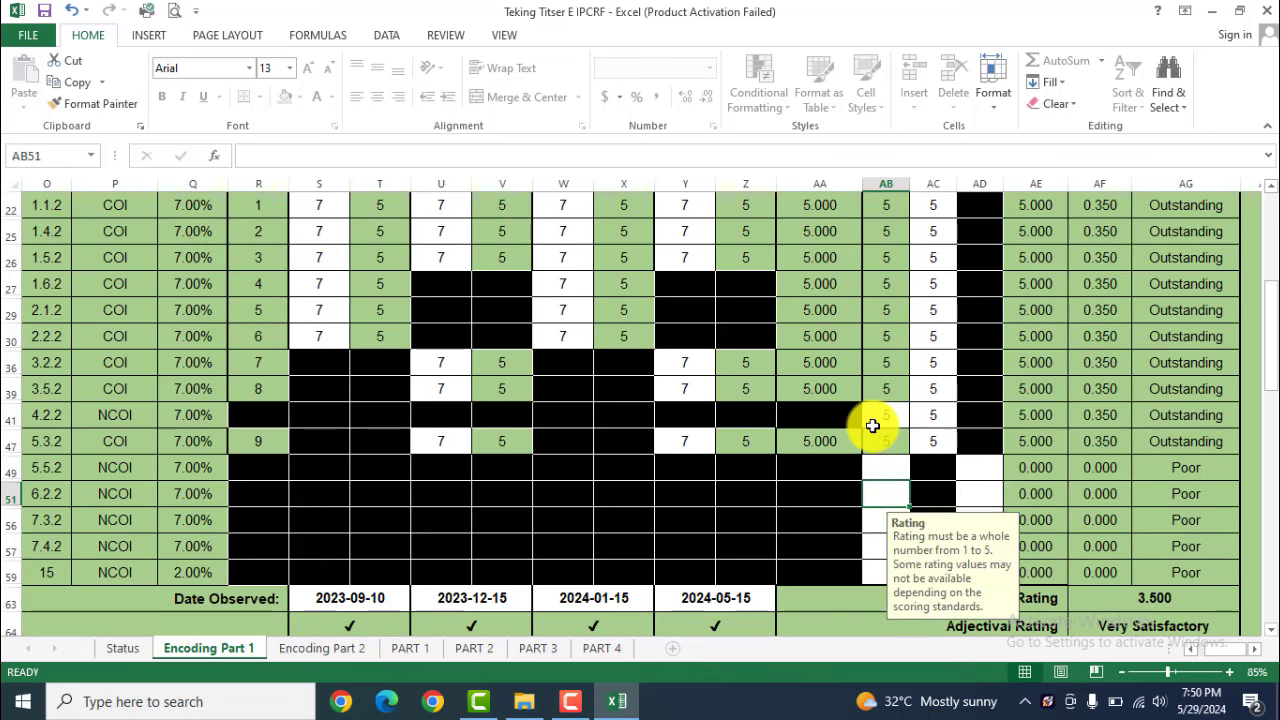
key(Return)
key(Return)
text(55)
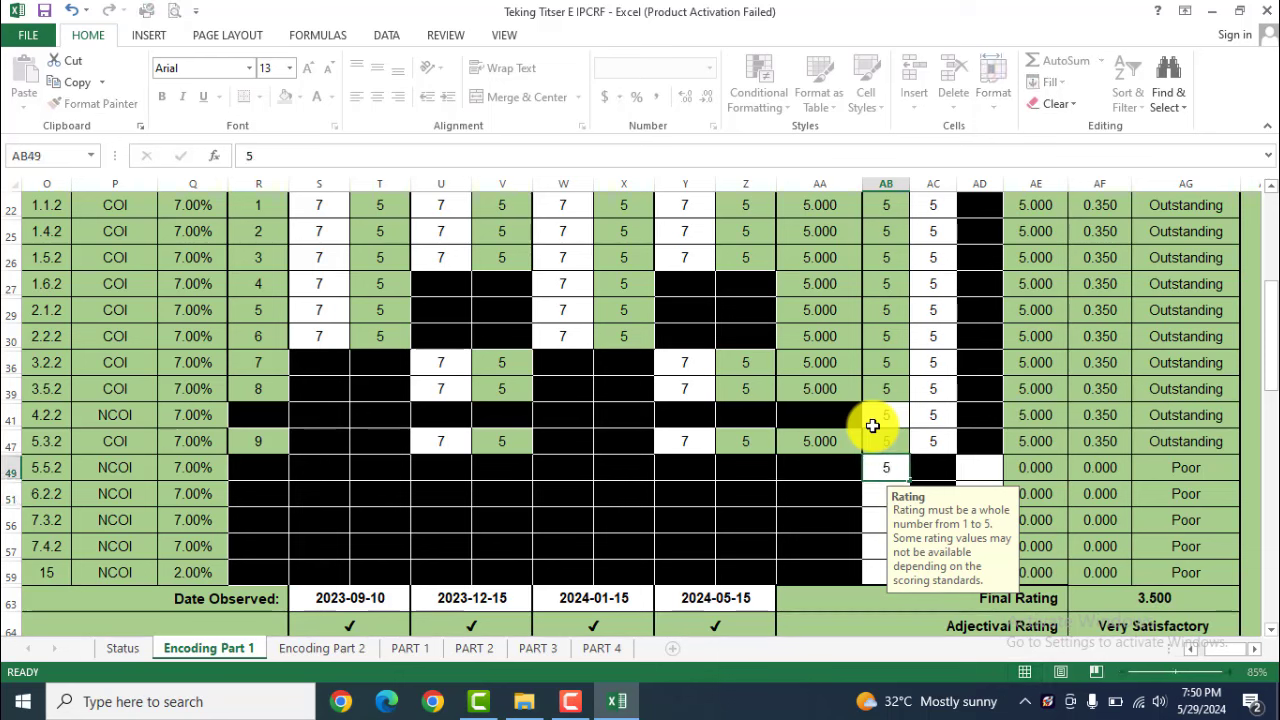
key(Return)
key(Return)
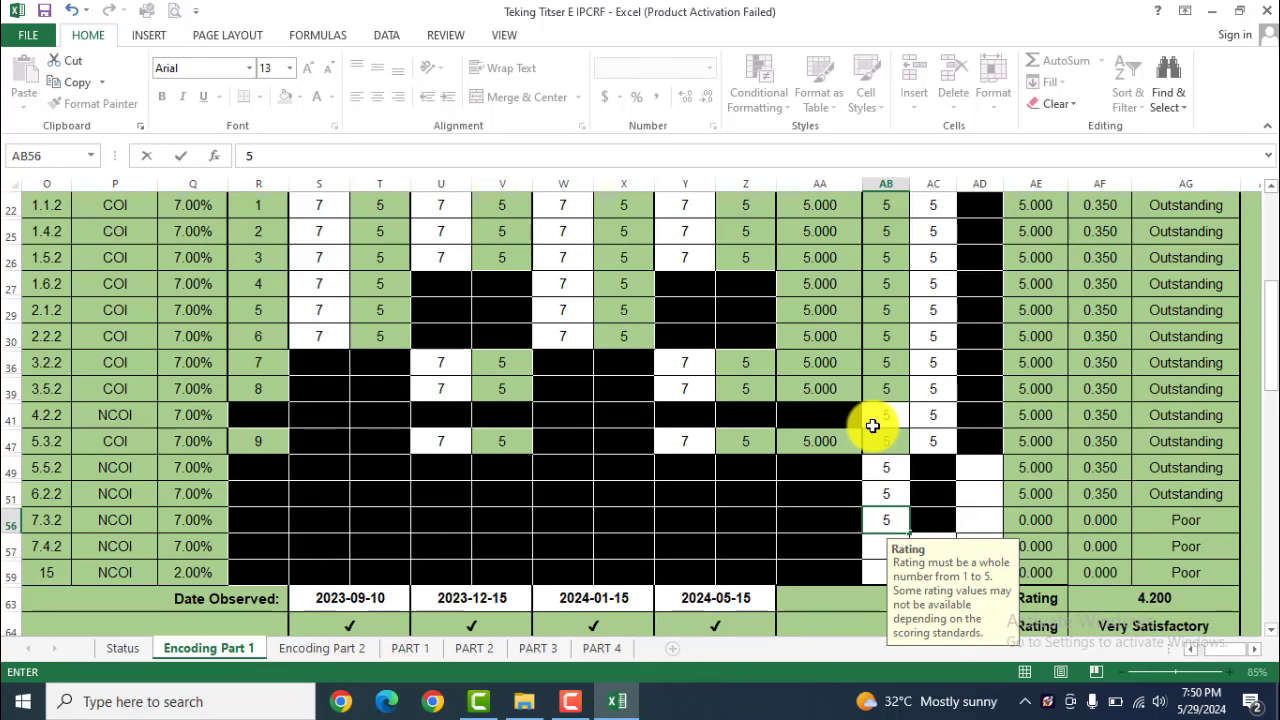
key(Return)
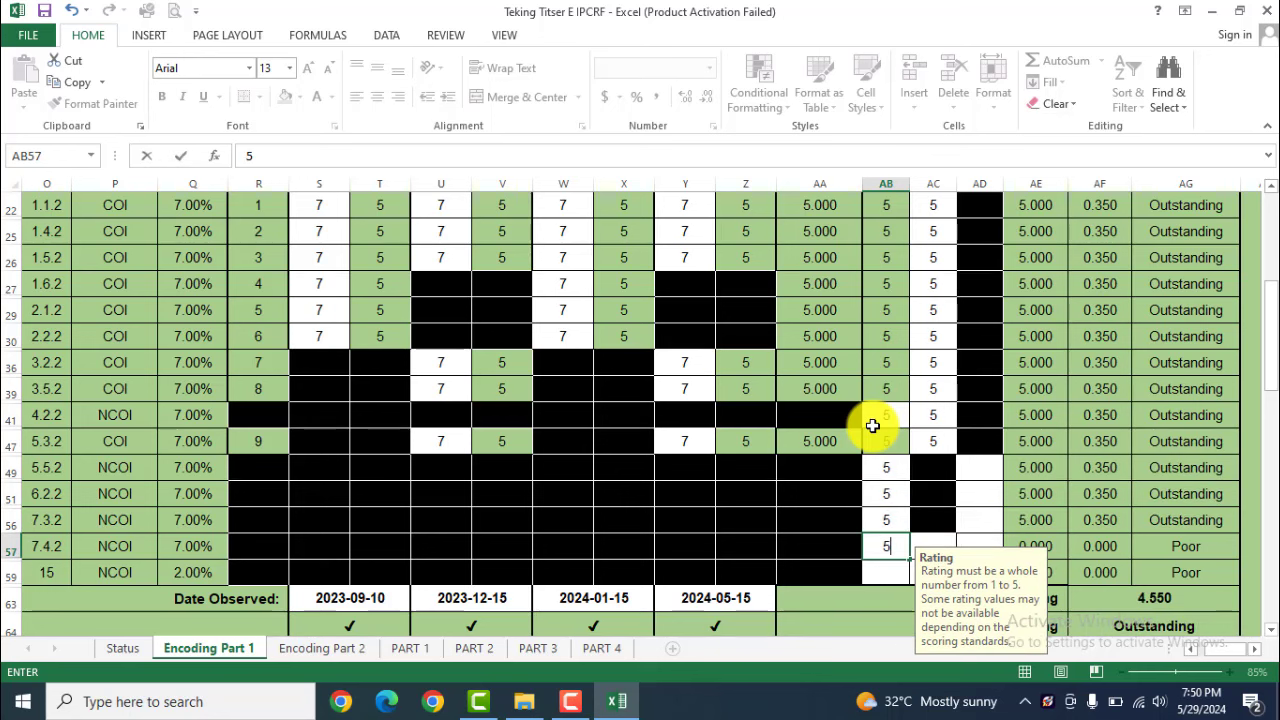
key(Return)
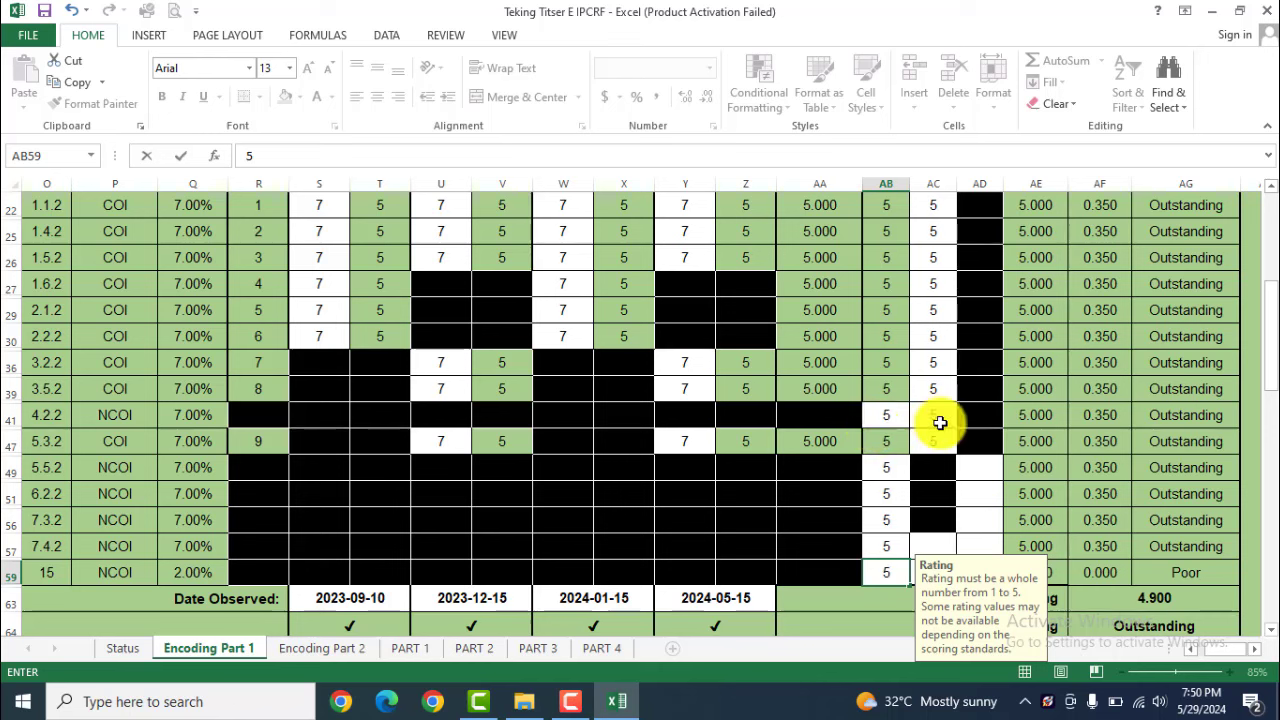
Enter 5 for the T ratings of 5.5.2–7.3.2 and the E ratings of 7.4.2 and objective 15
click(985, 463)
text(5)
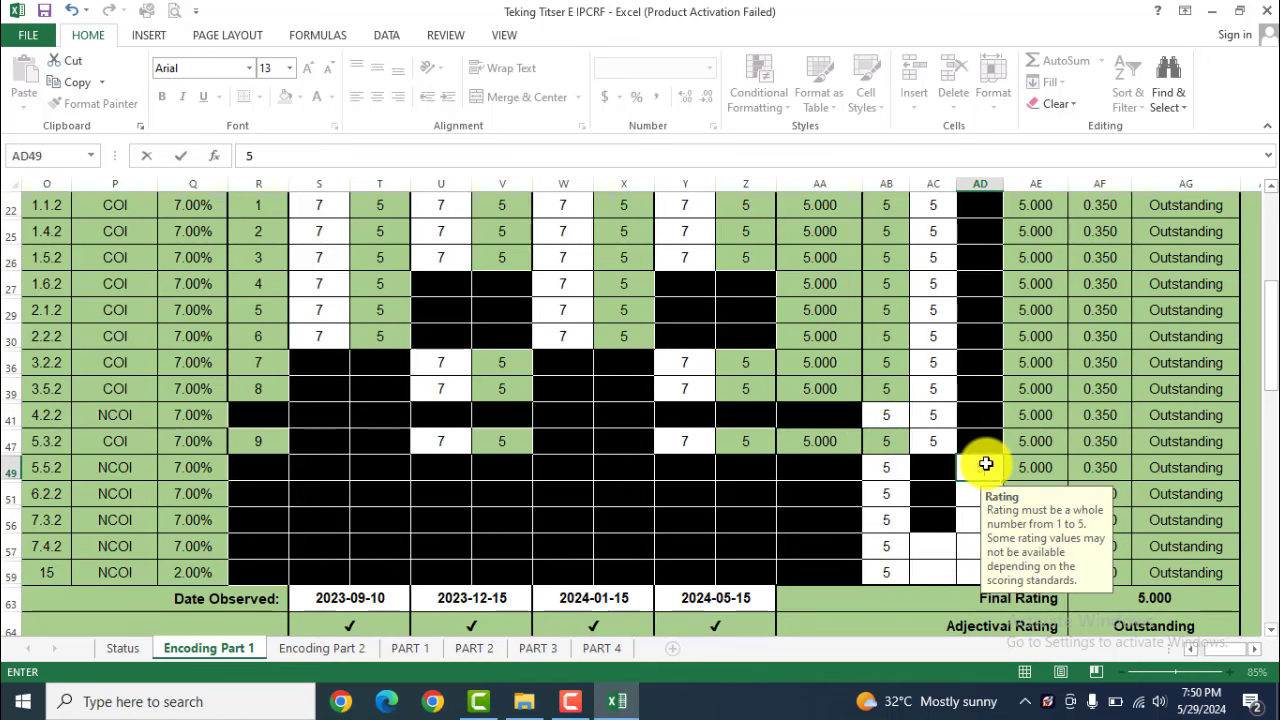
key(Return)
text(5)
key(Return)
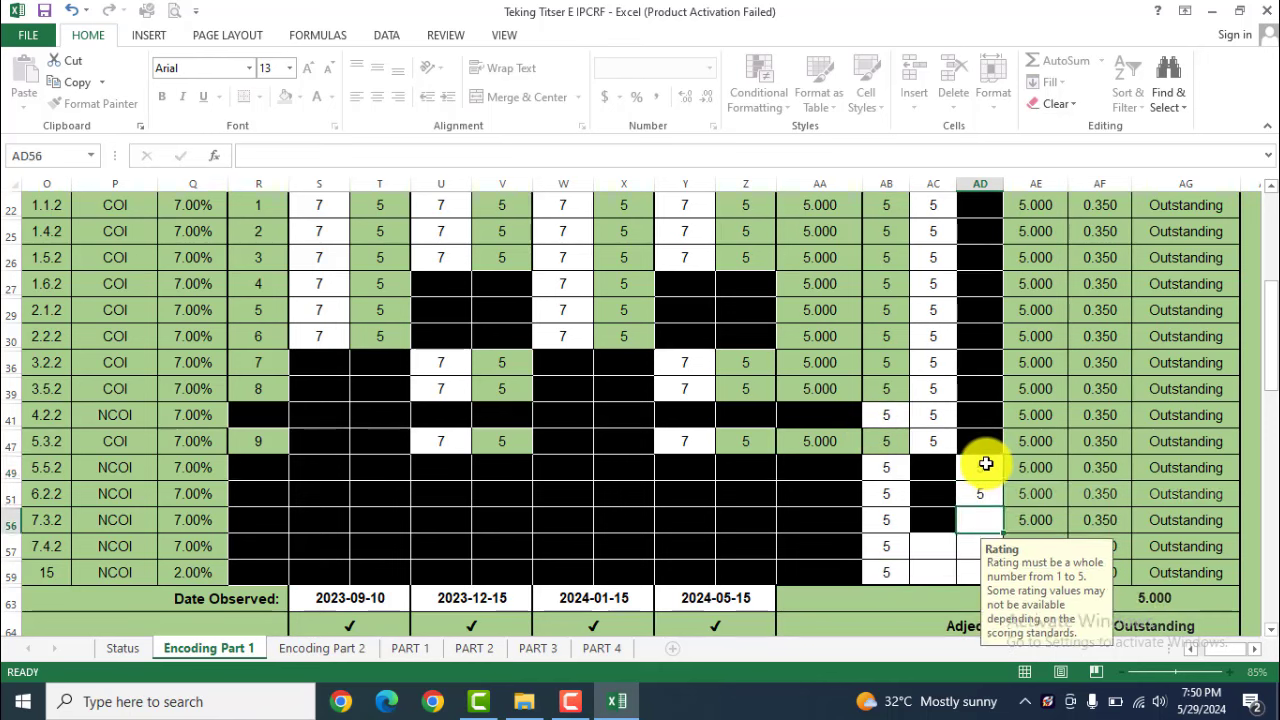
text(5)
key(Return)
text(5)
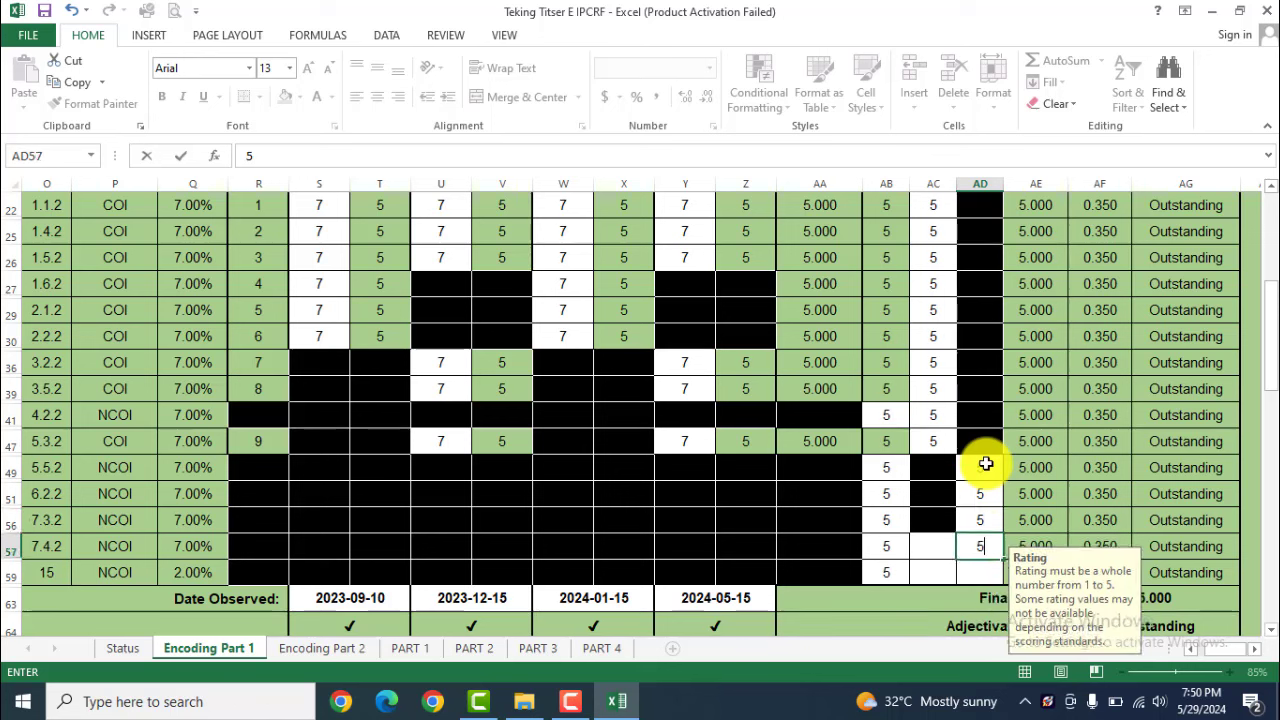
click(927, 552)
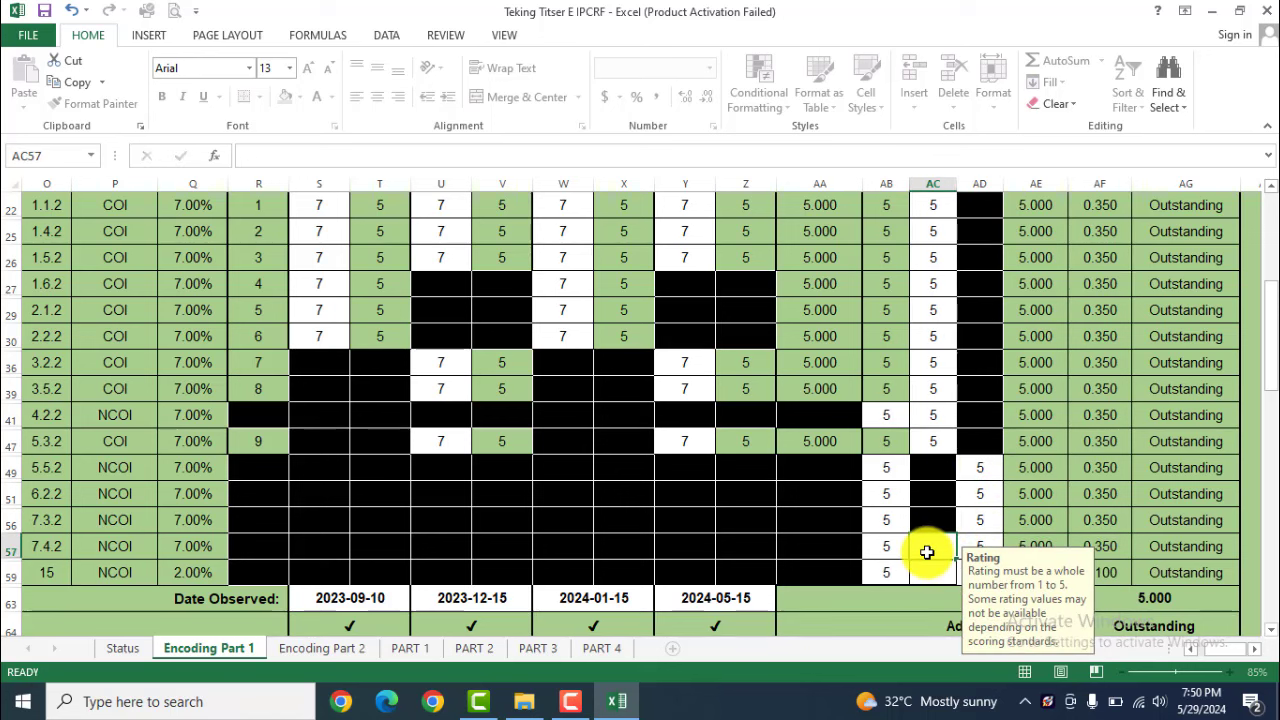
key(Return)
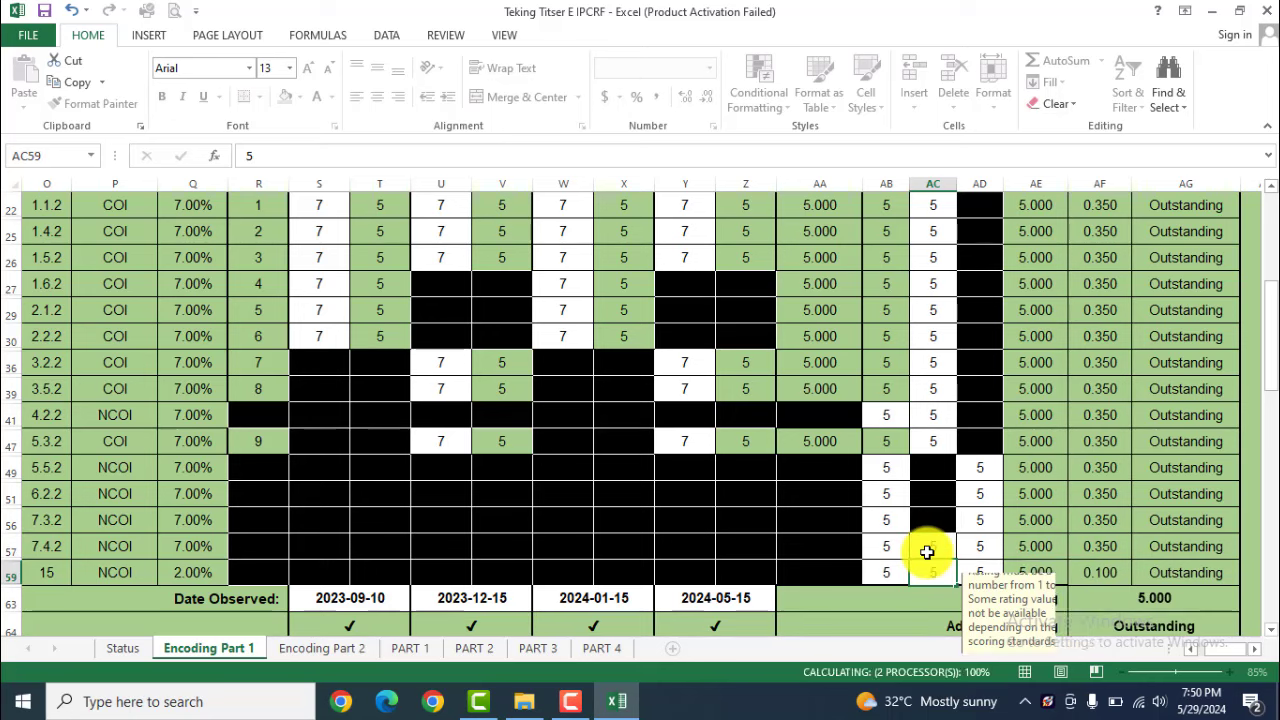
text(5)
key(Return)
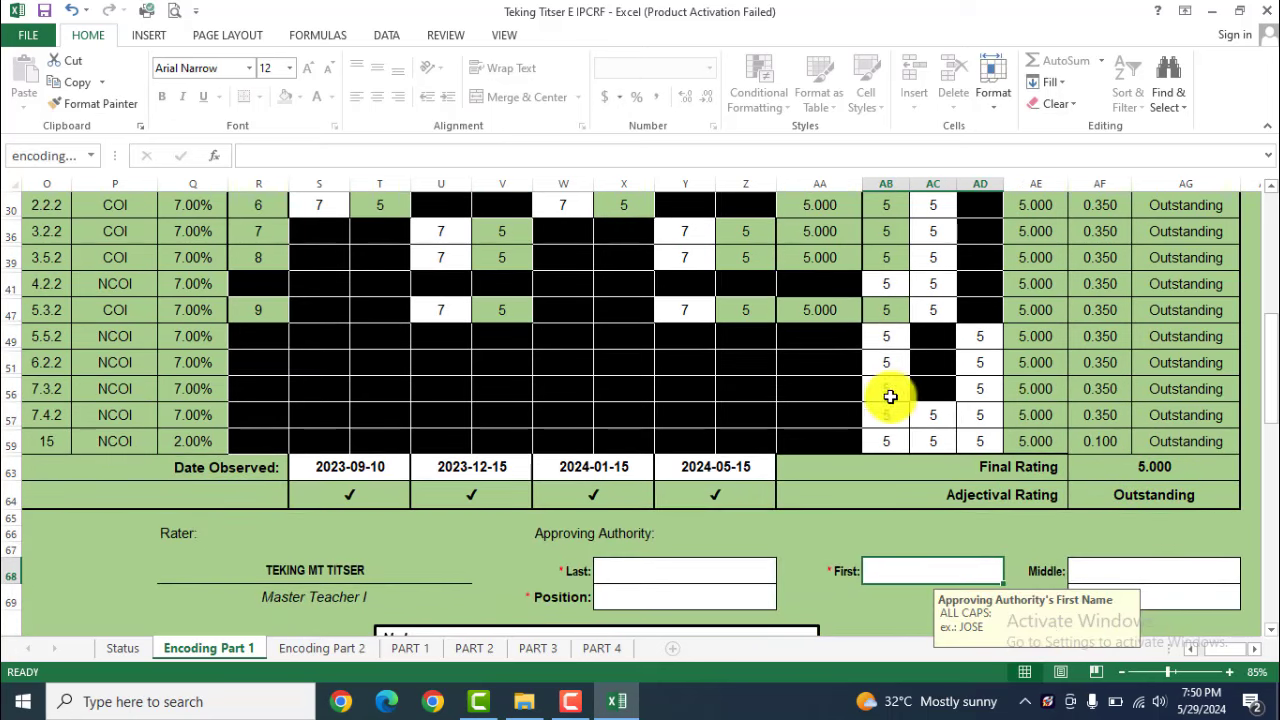
scroll(1163, 500, down, 1)
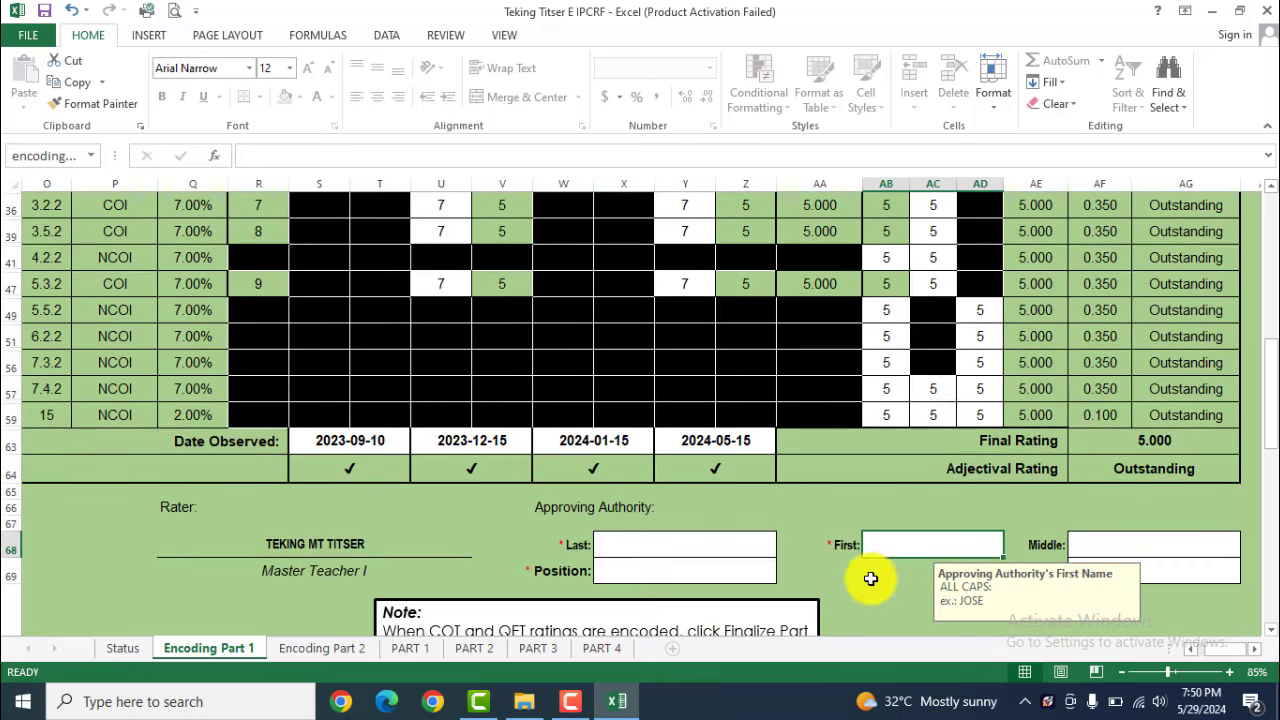
scroll(760, 555, down, 1)
scroll(700, 573, down, 2)
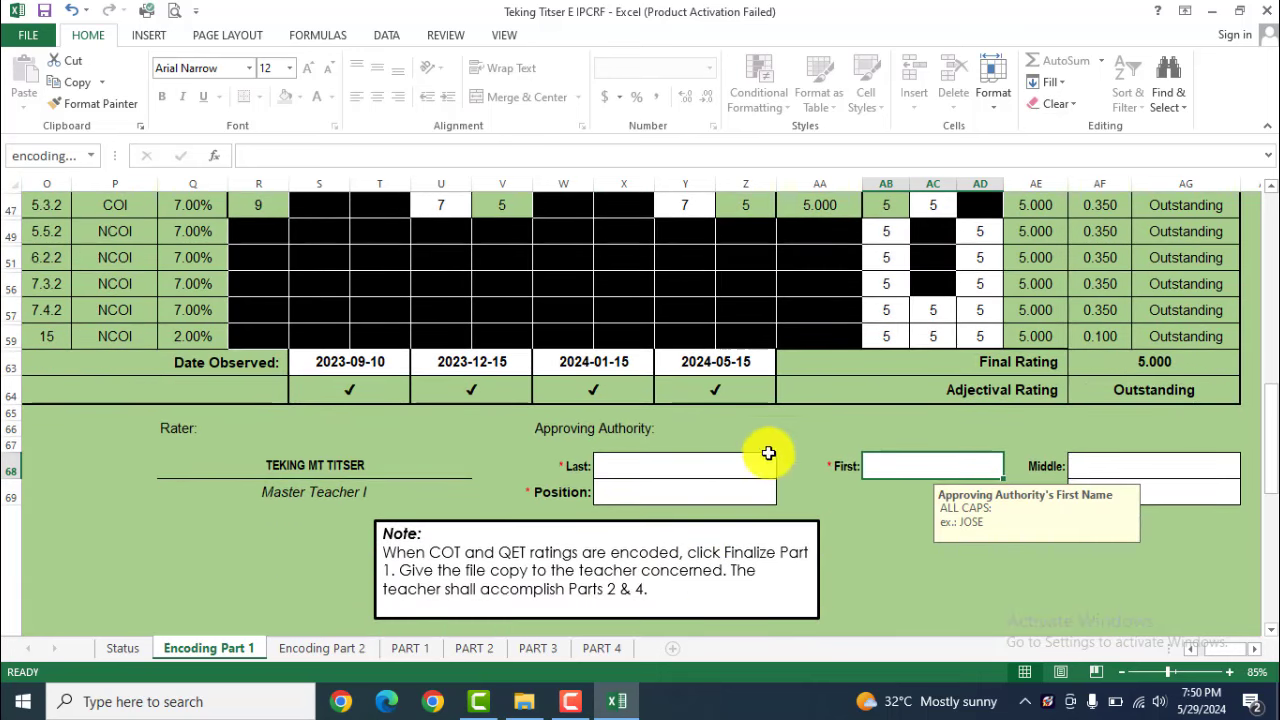
scroll(1051, 357, up, 5)
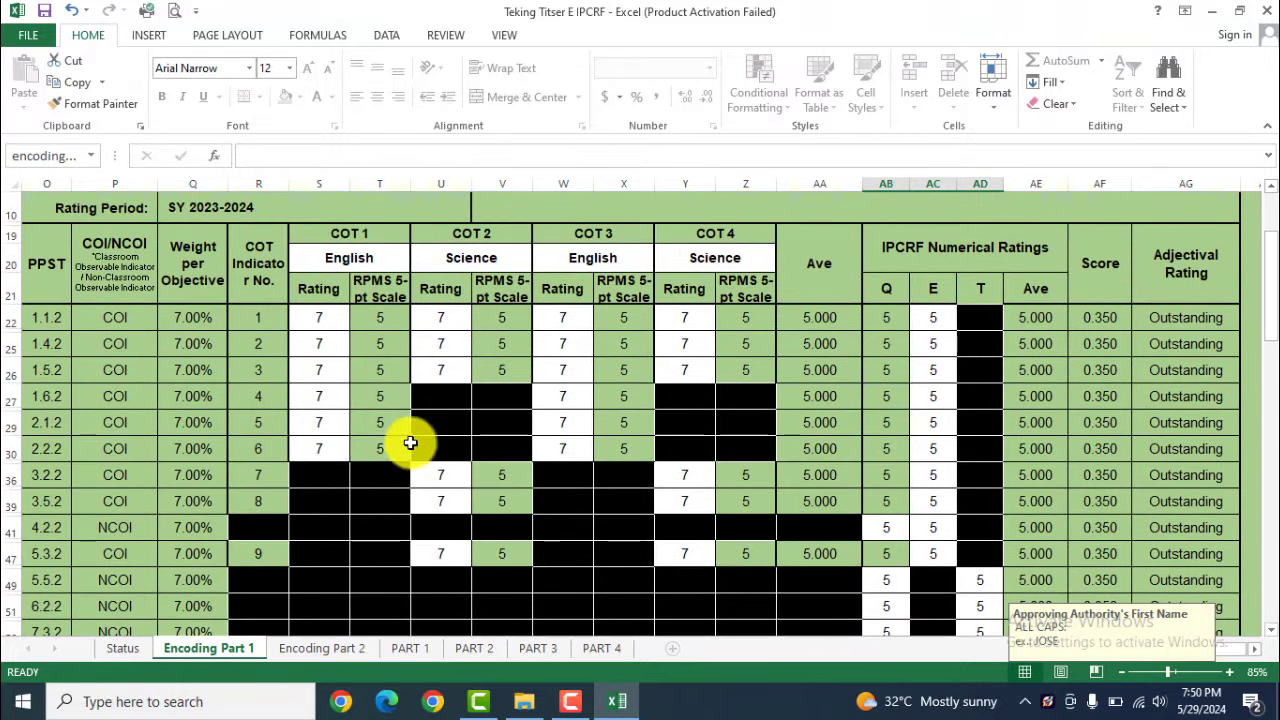
scroll(1036, 414, down, 1)
scroll(1036, 414, down, 3)
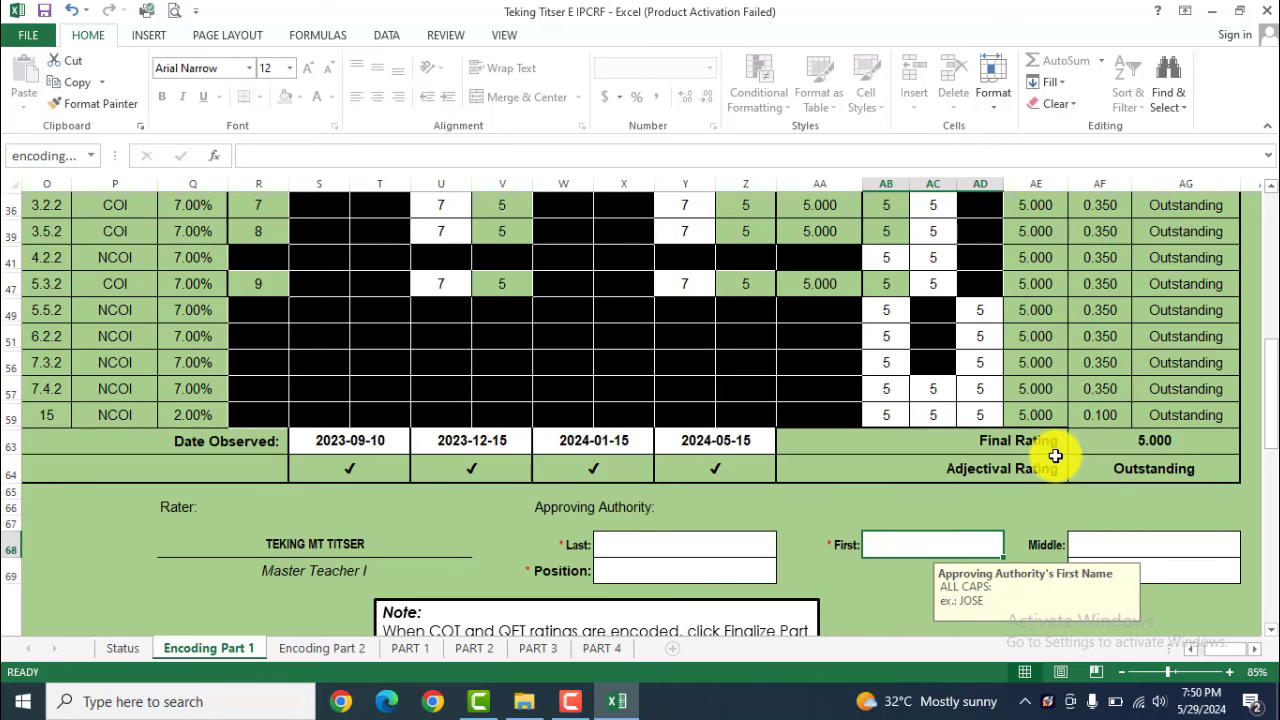
scroll(1055, 450, down, 1)
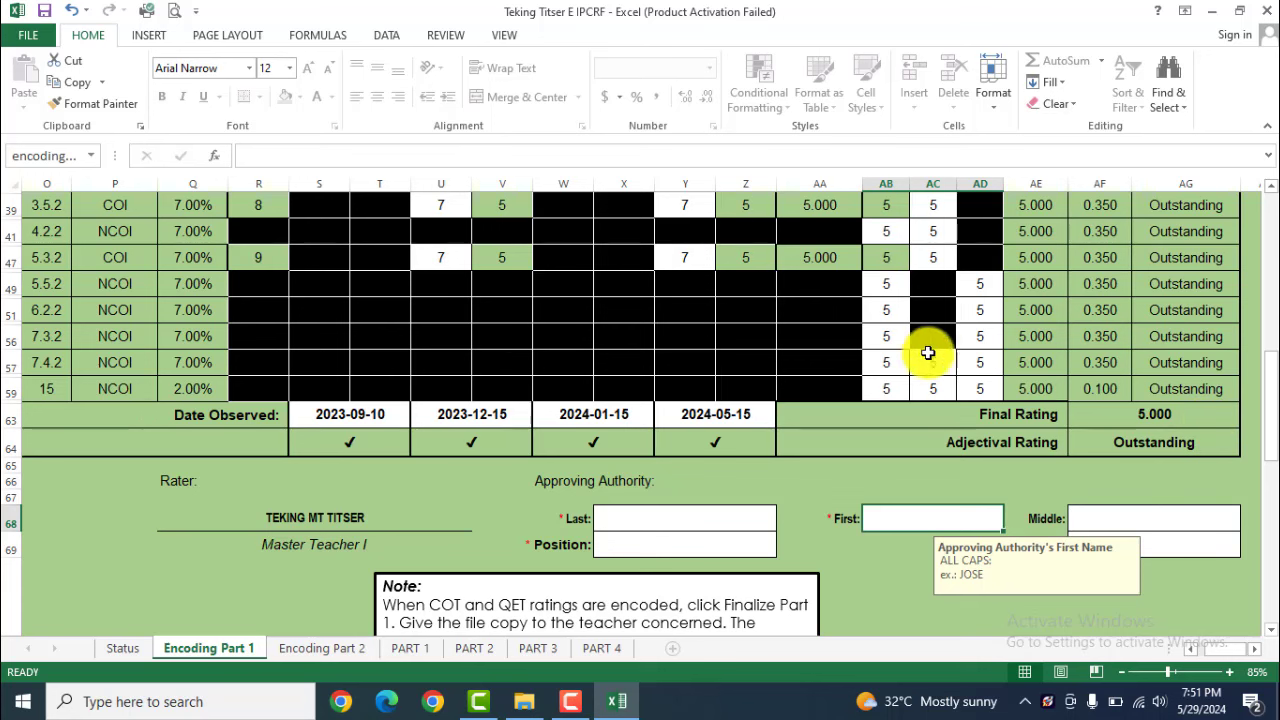
Change objective 7.3.2's Q rating to 4, dropping the Final Rating to 4.965
click(890, 329)
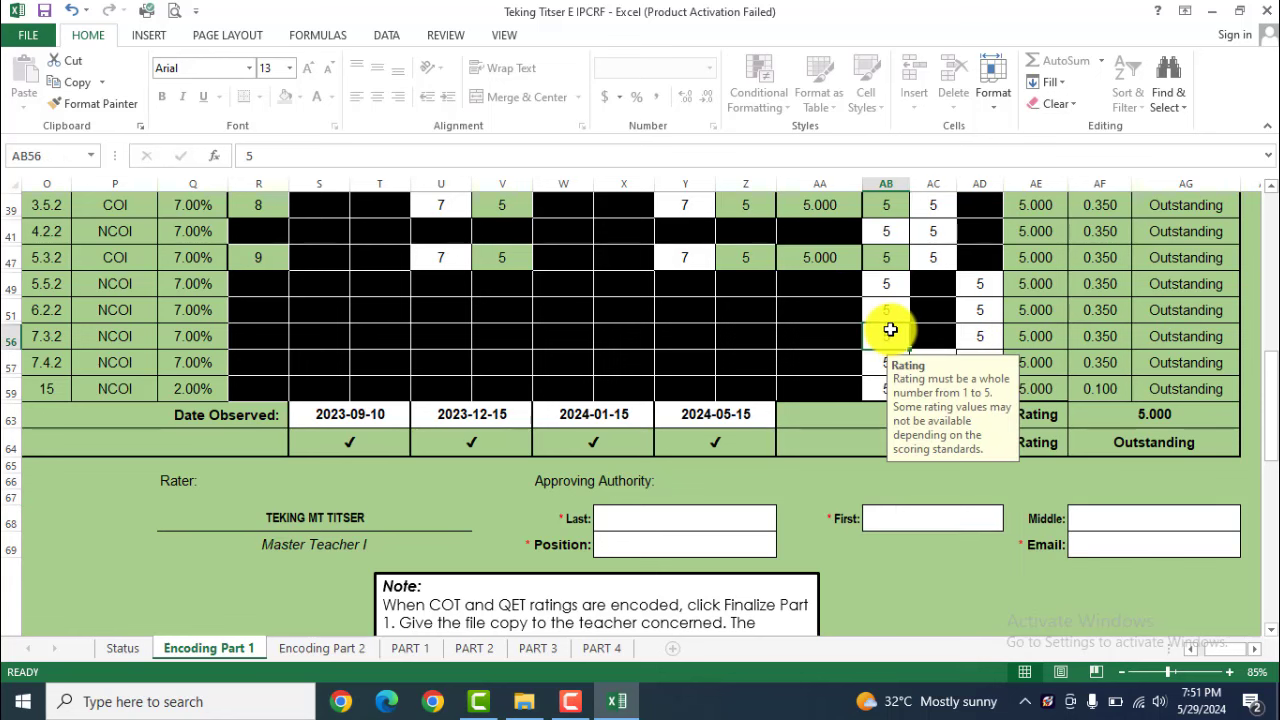
text(4)
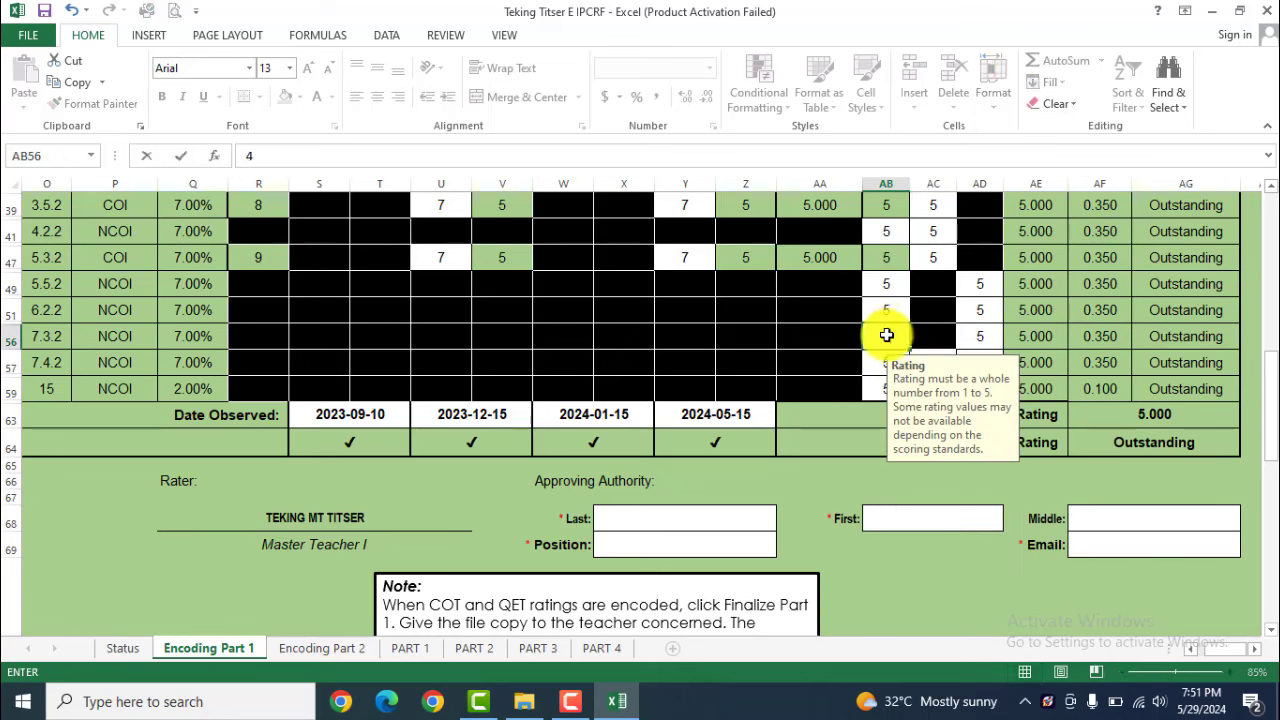
key(ctrl+Return)
key(Return)
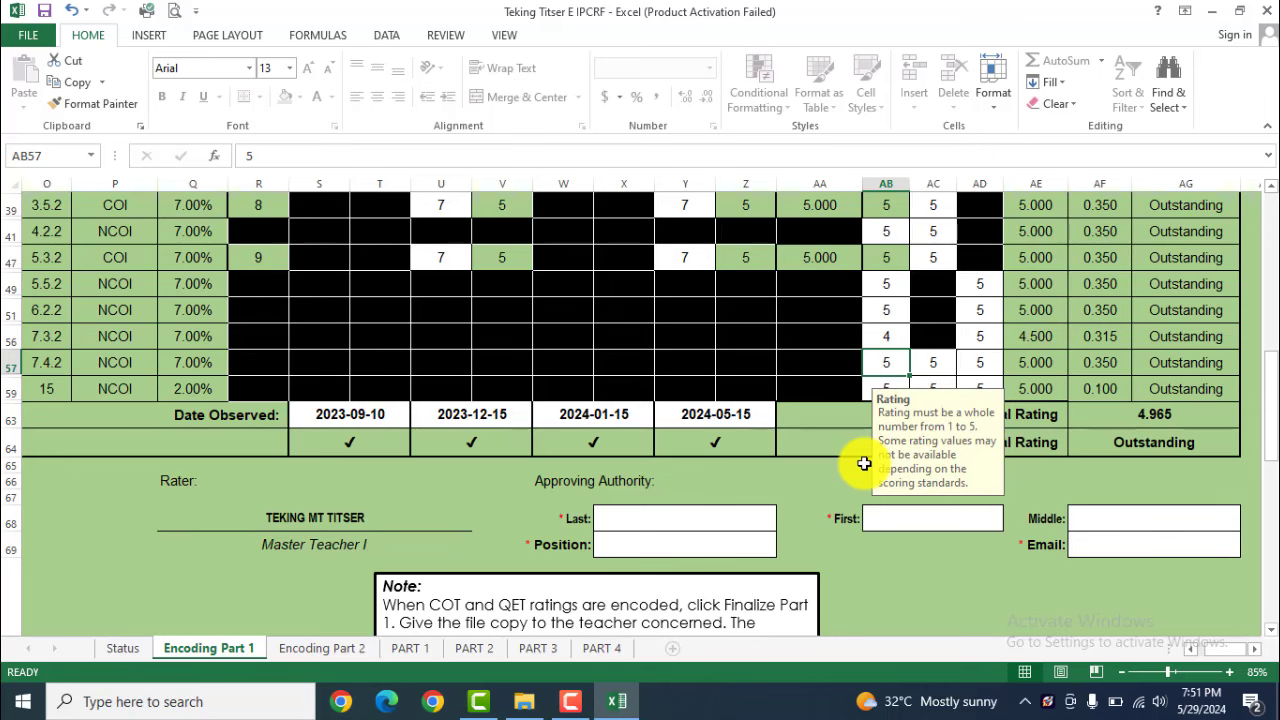
Scroll down to the approving authority section and select its last-name field
ctrl+scroll(864, 463, down, 1)
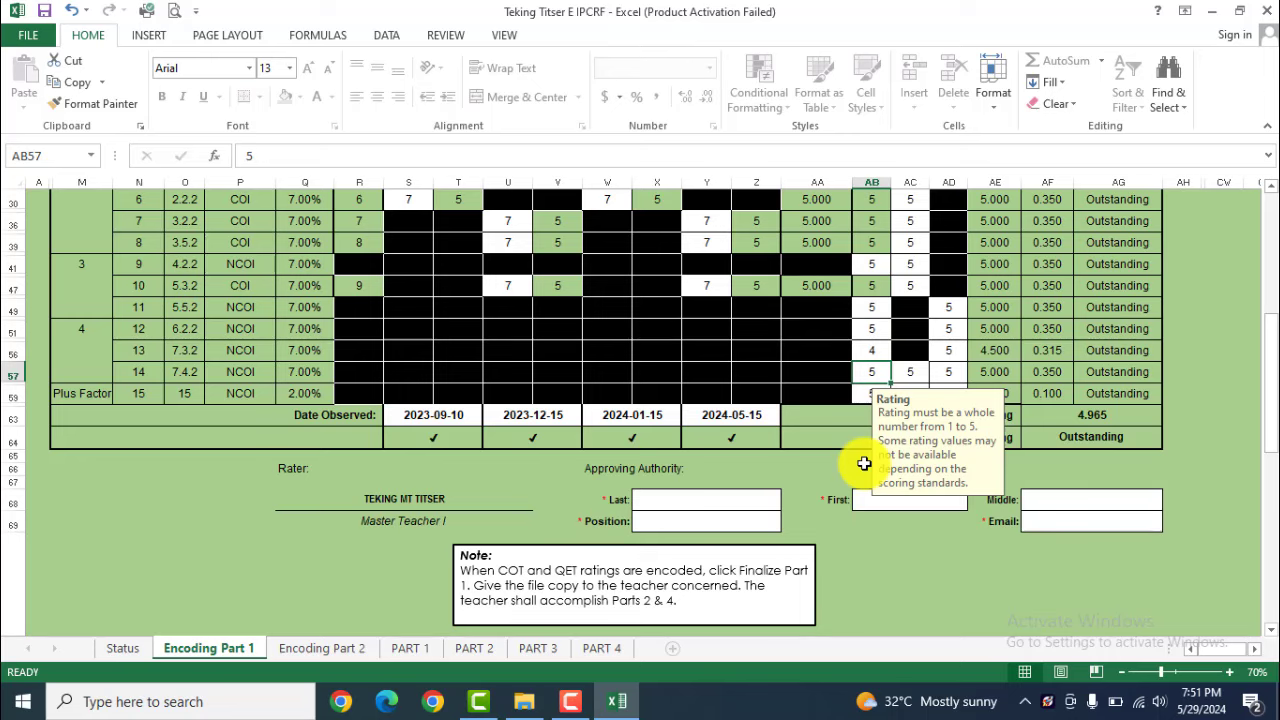
scroll(864, 463, down, 1)
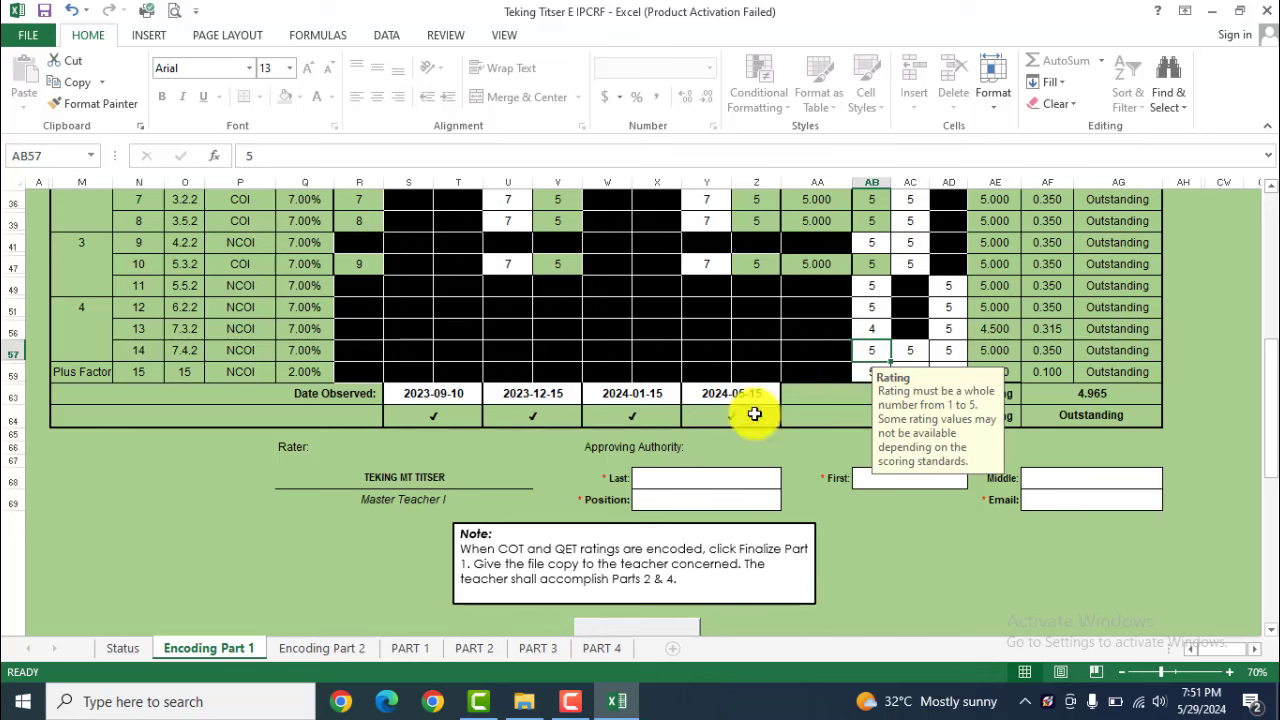
click(705, 482)
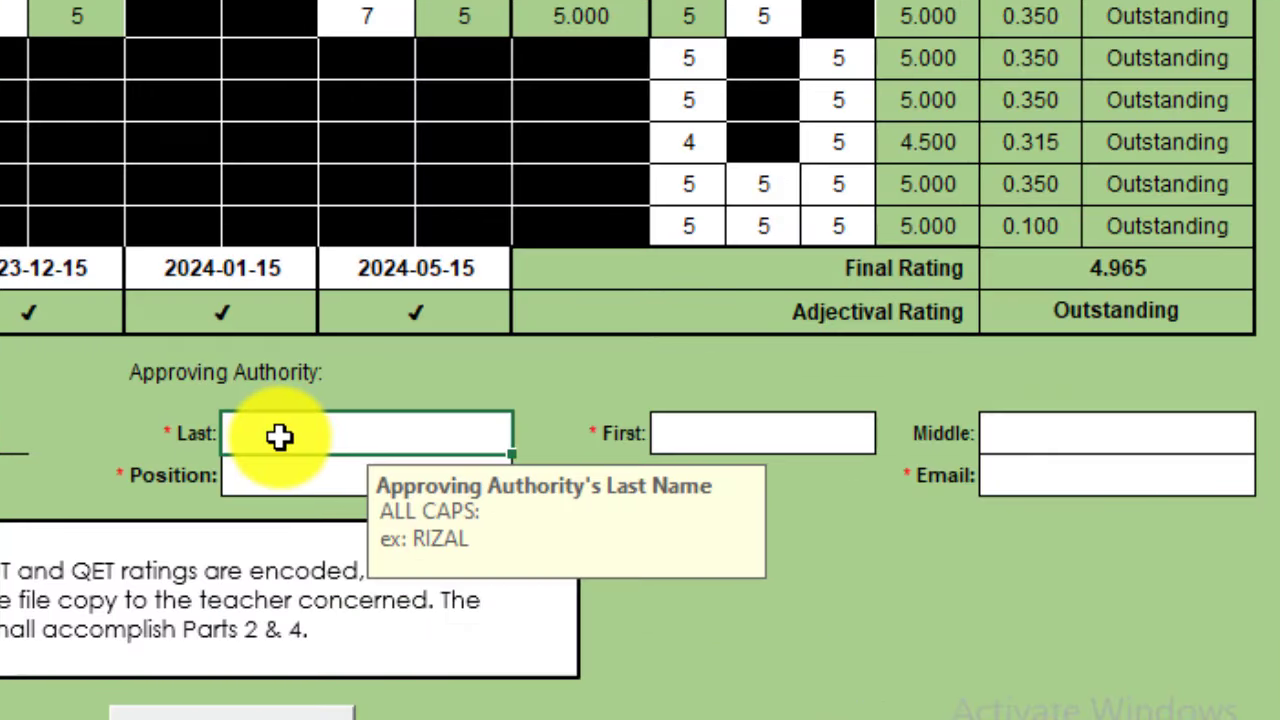
Enter the approving authority's last name and first name
text(TEKING)
click(728, 434)
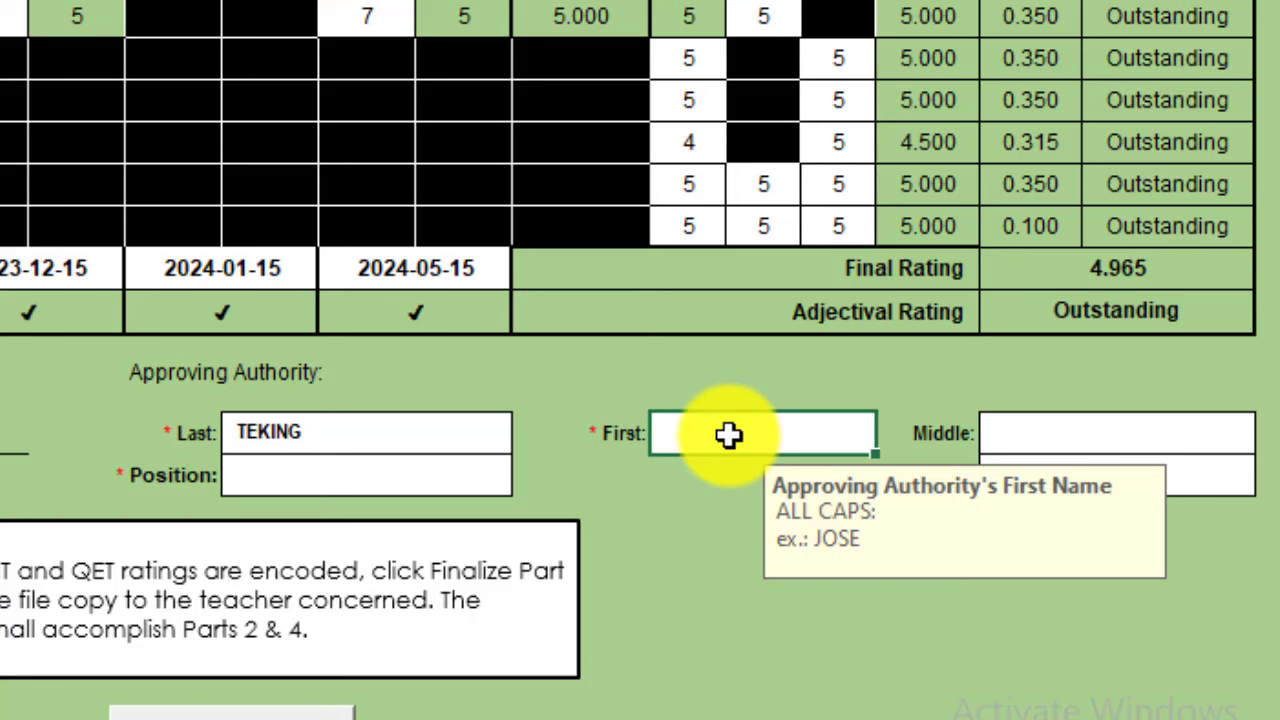
text(PRINCIPAL)
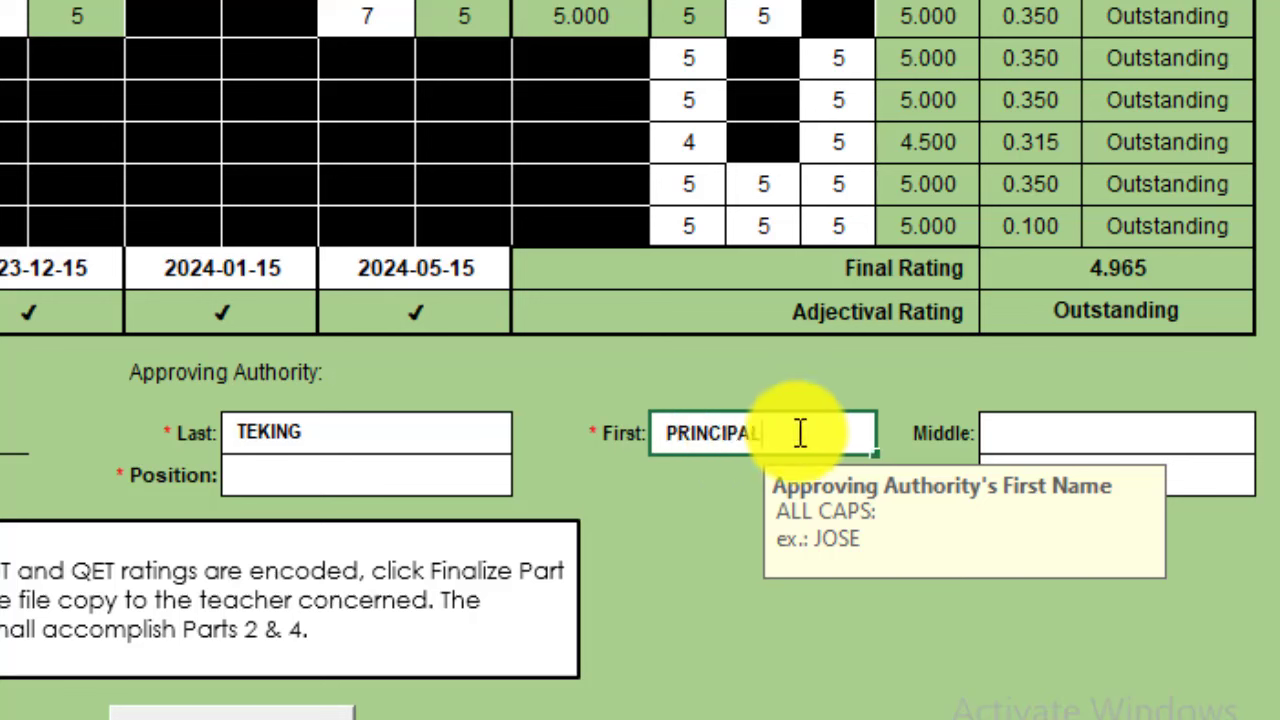
key(ctrl+Return)
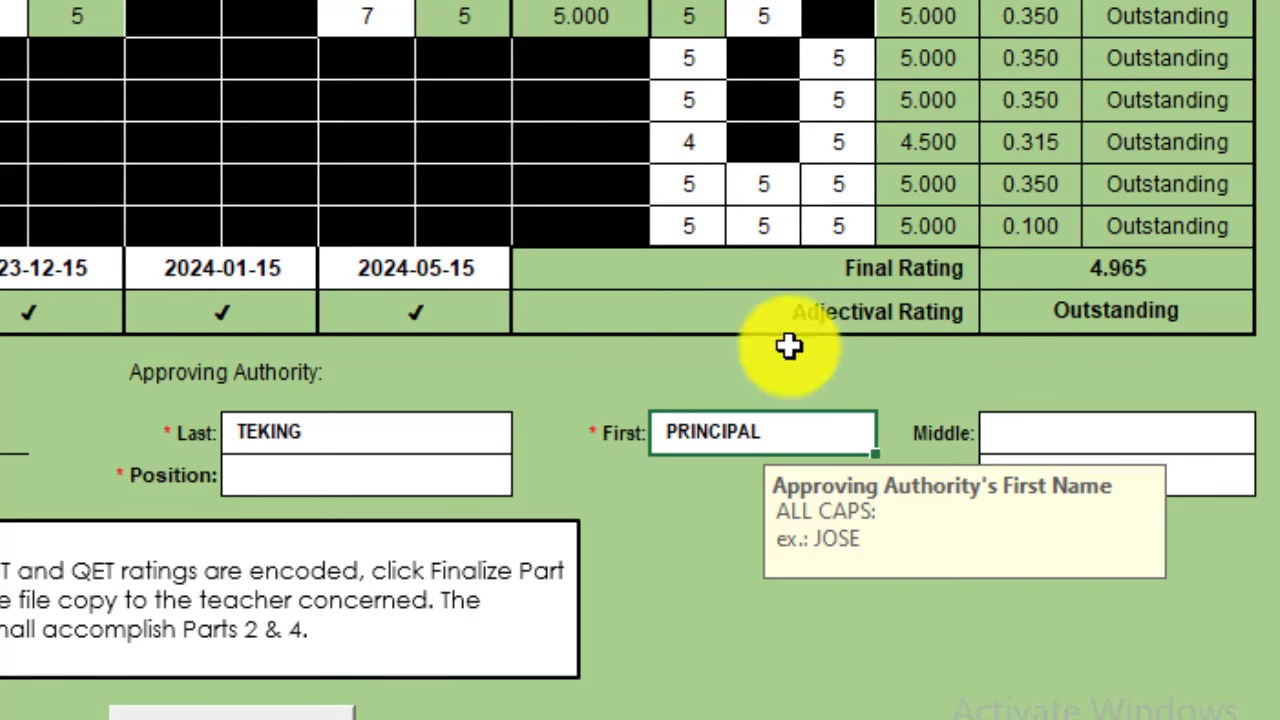
Set the approving authority's position to Principal I
click(277, 474)
key(alt+Down)
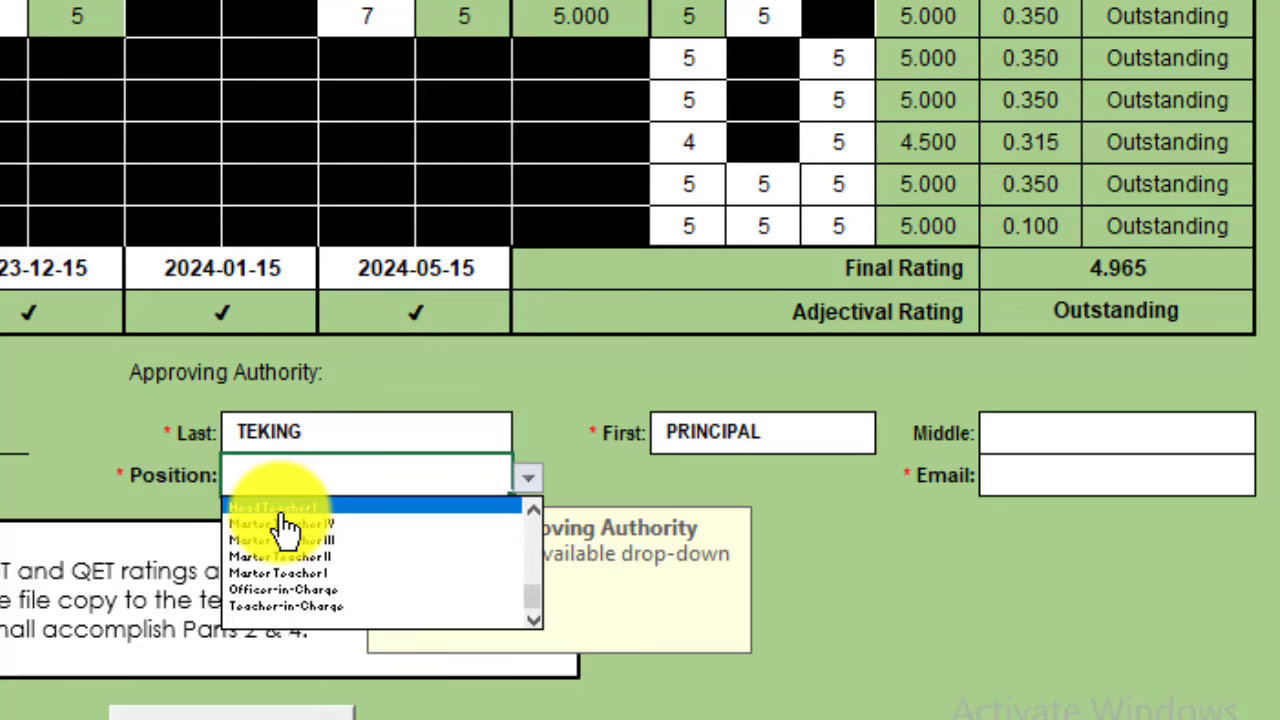
key(Escape)
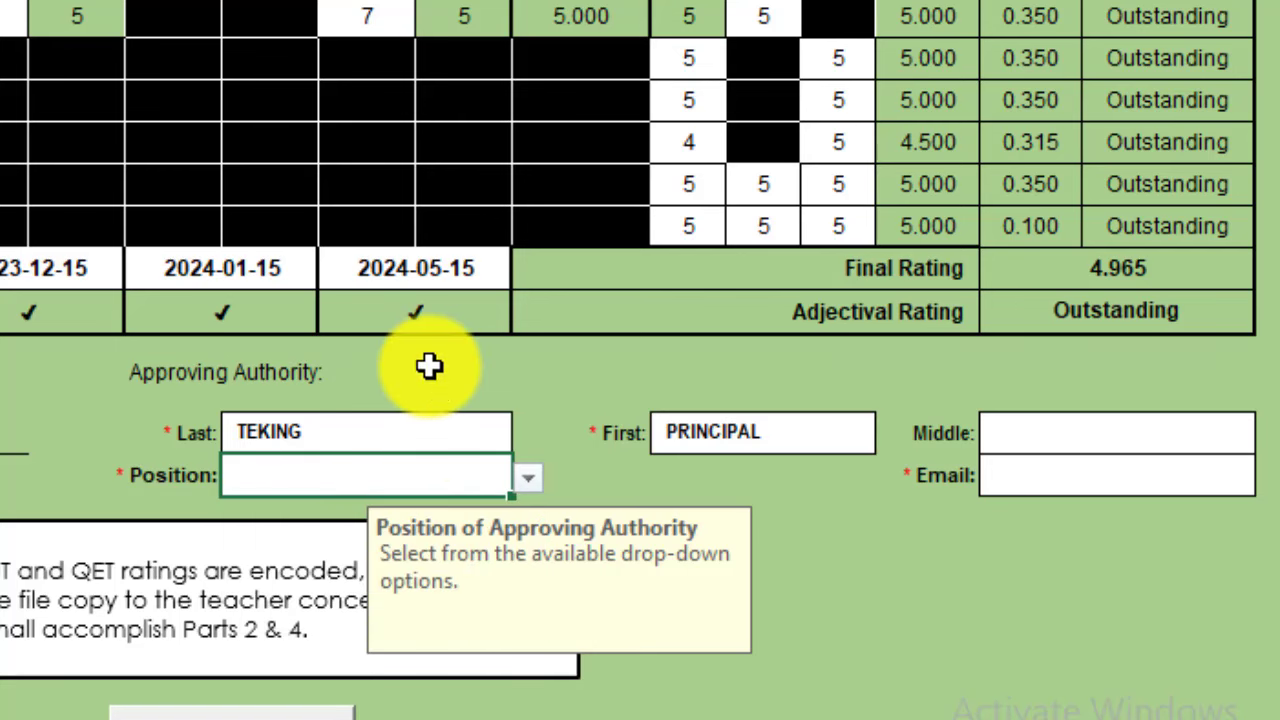
scroll(331, 486, up, 3)
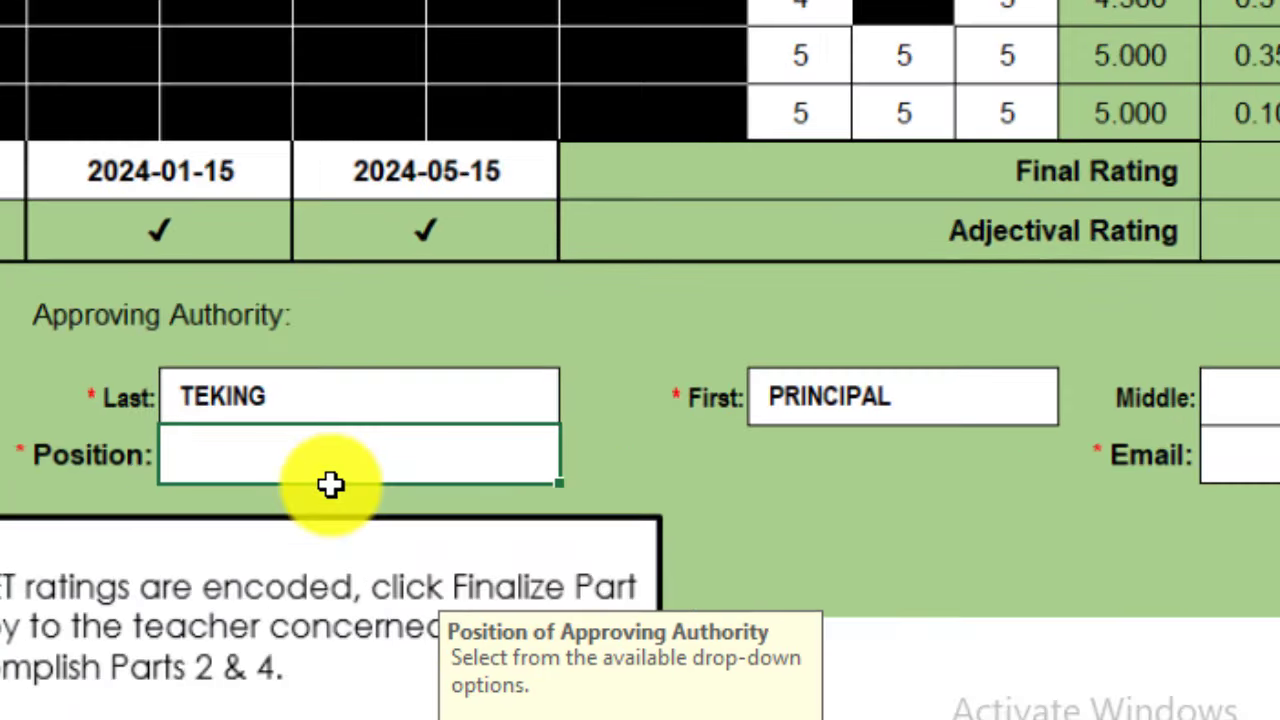
scroll(350, 475, down, 1)
key(alt+Down)
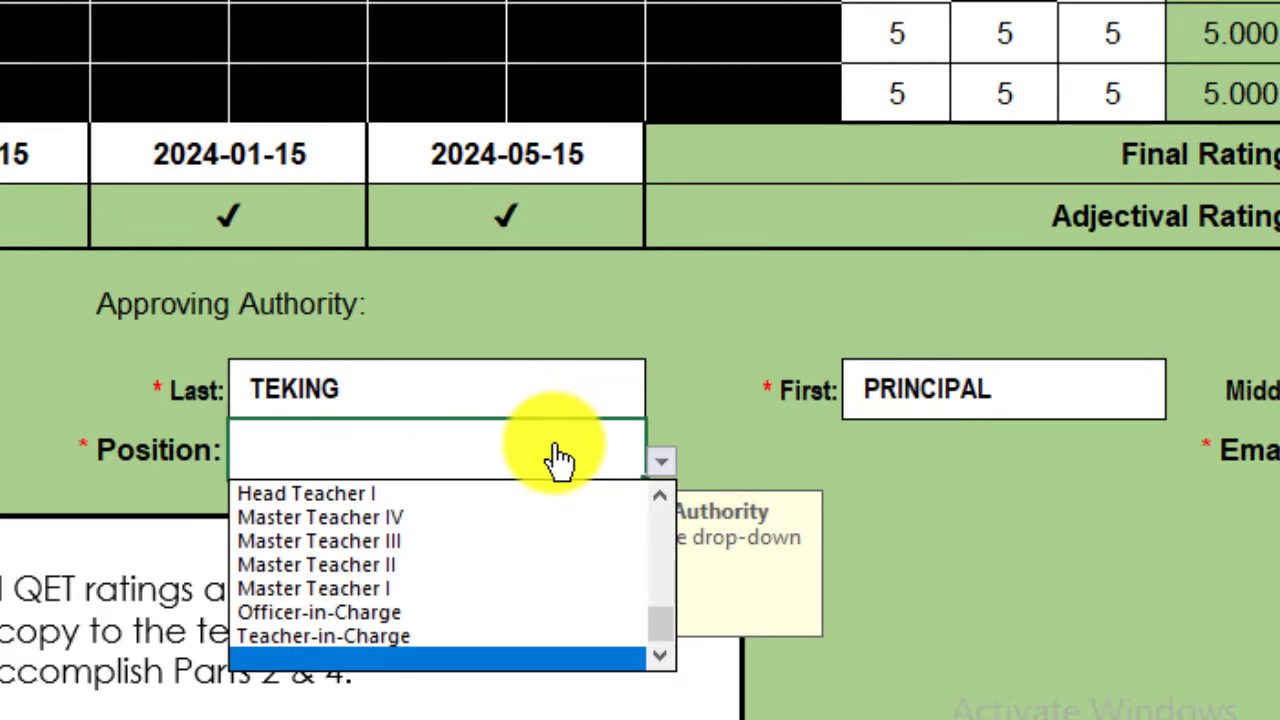
key(Up)
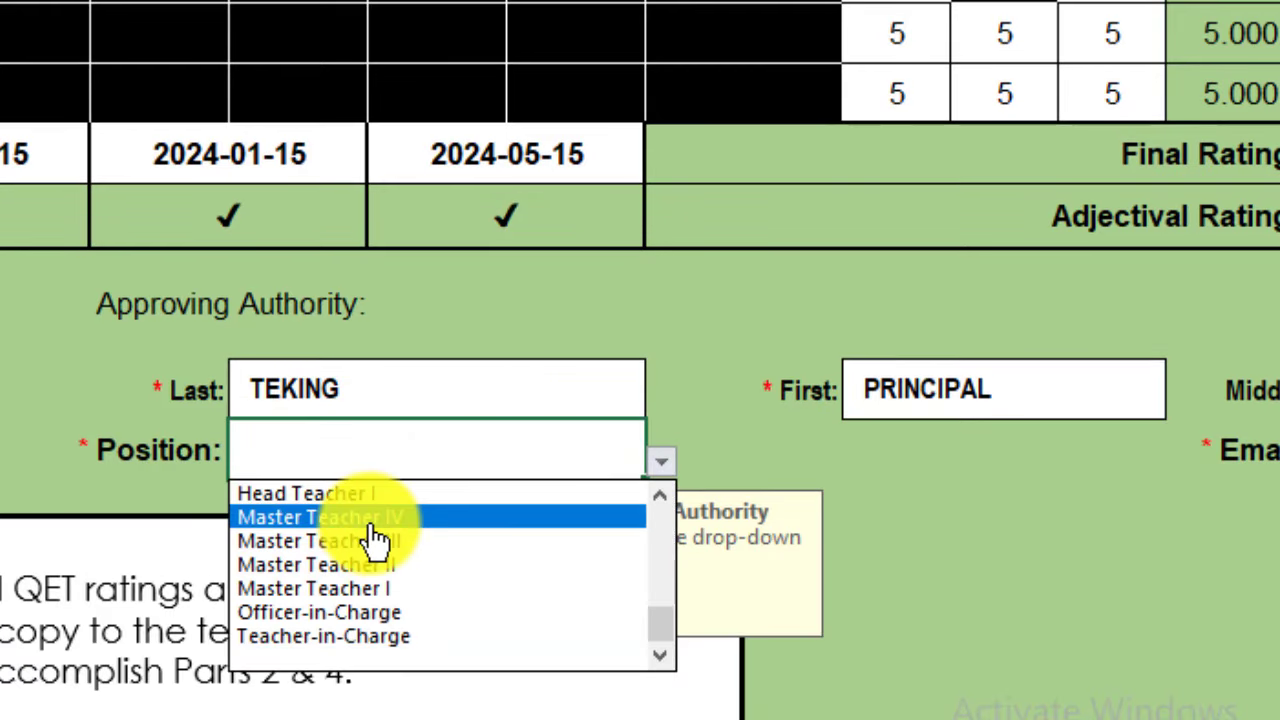
drag(663, 623, 663, 514)
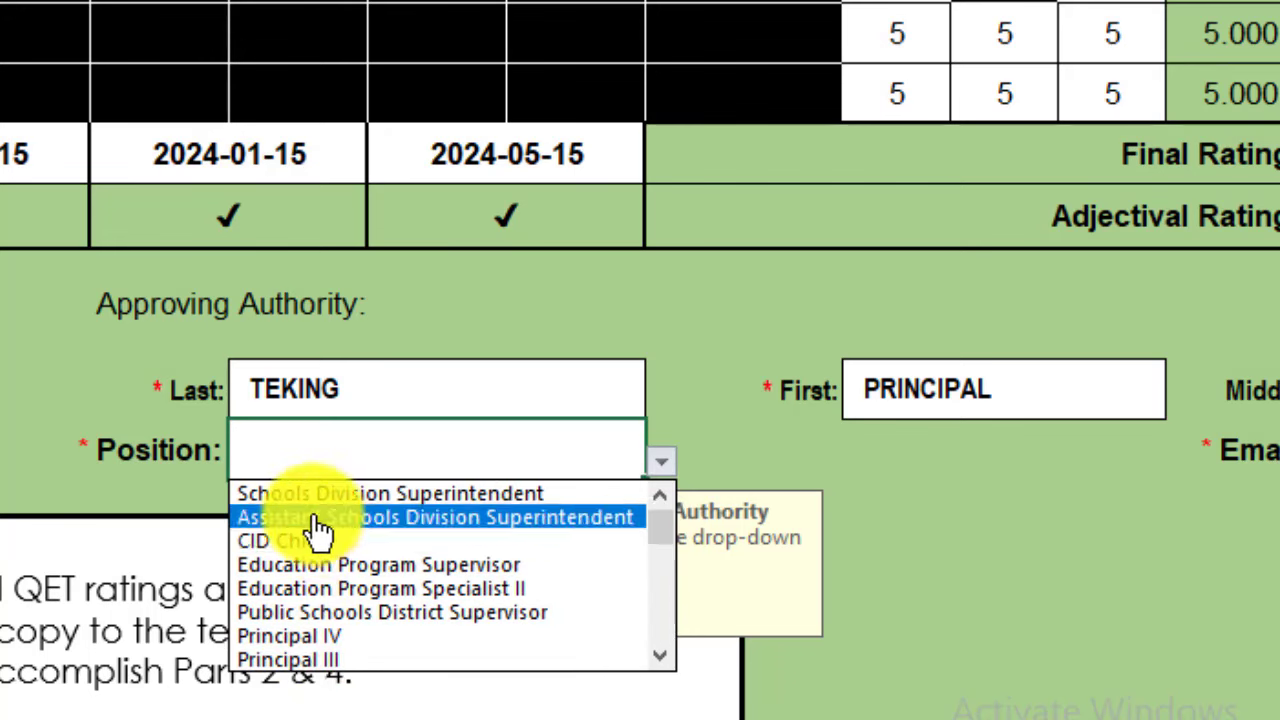
click(662, 660)
click(662, 660)
click(662, 660)
click(662, 660)
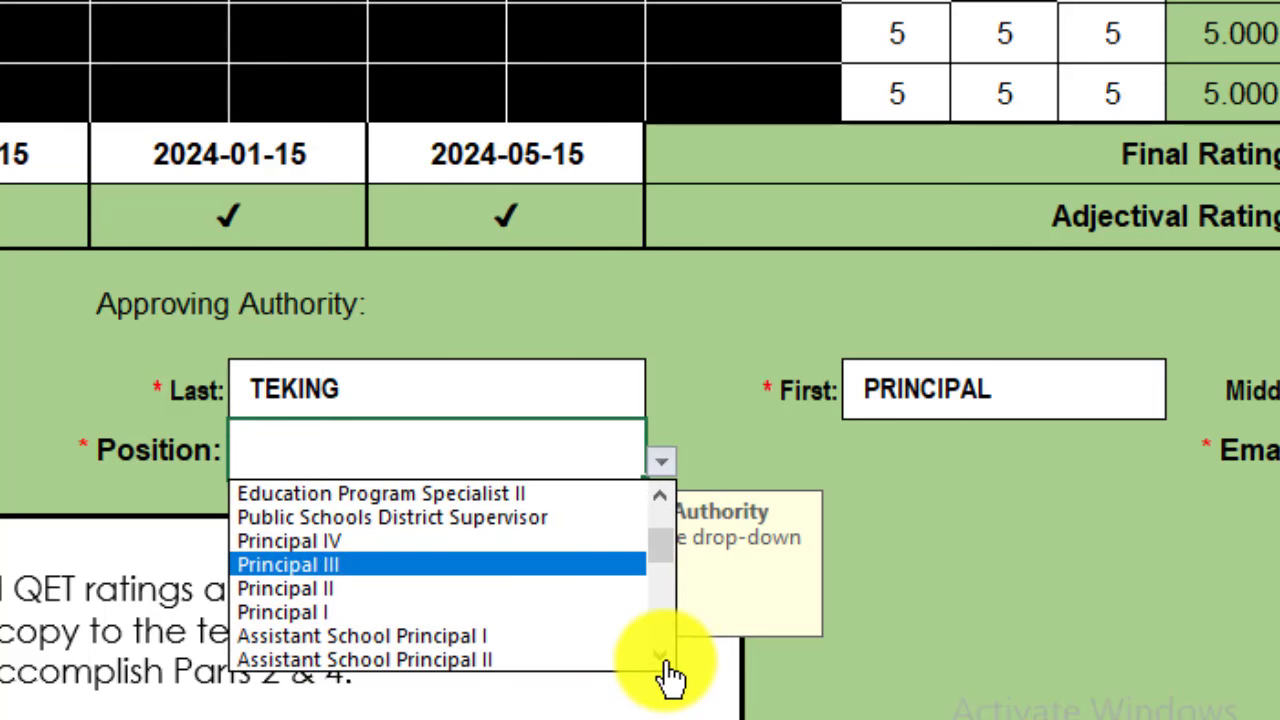
click(662, 660)
click(662, 660)
click(662, 660)
click(662, 660)
click(662, 660)
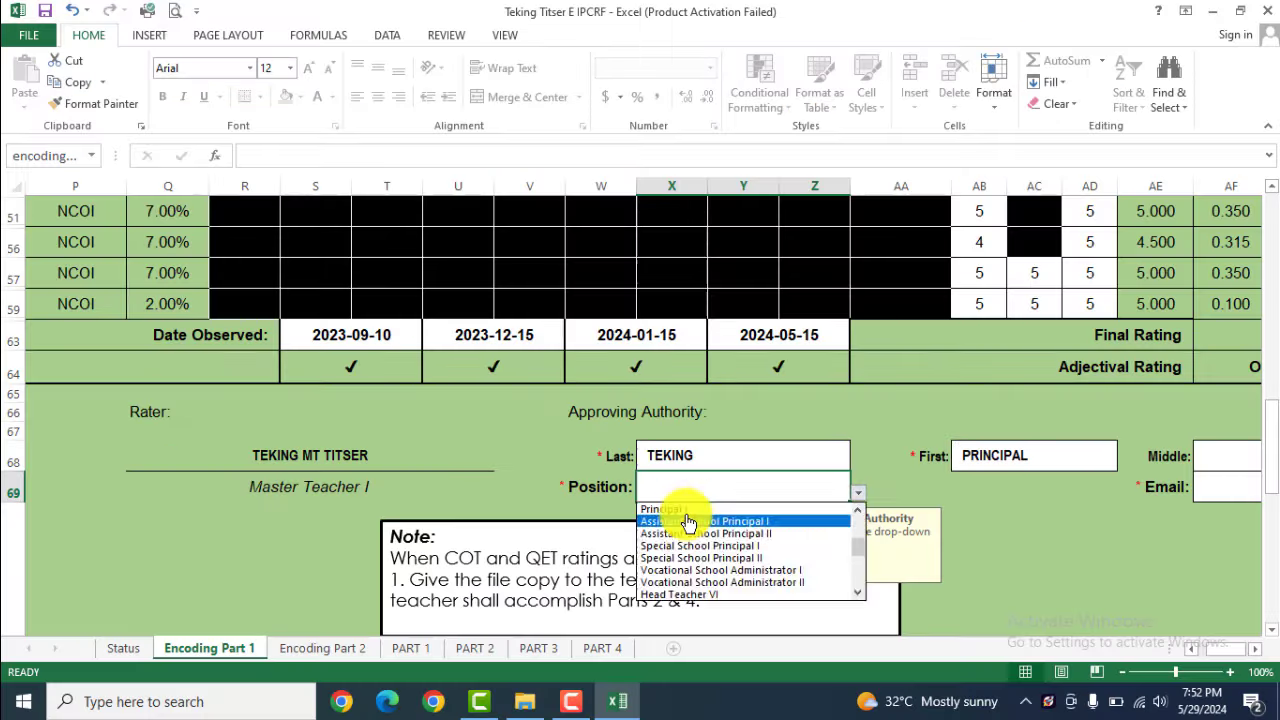
click(400, 492)
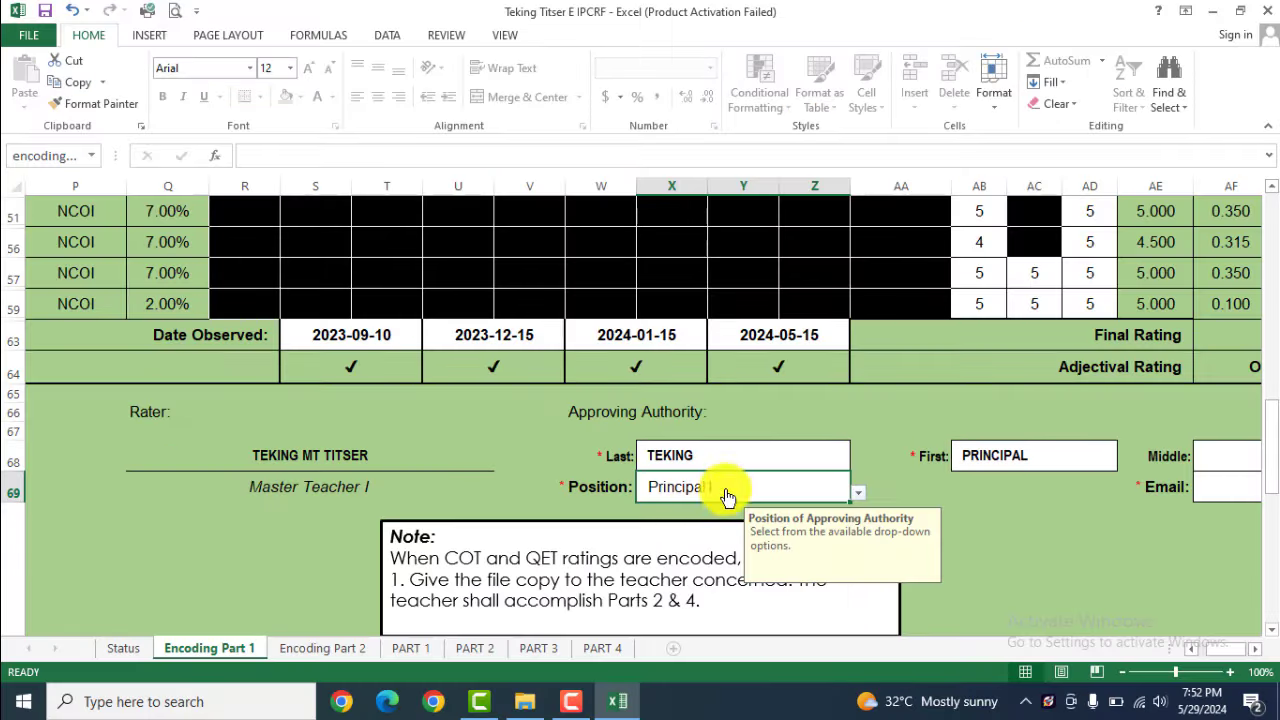
Enter the approving authority's DepEd e-mail address
ctrl+scroll(980, 532, down, 1)
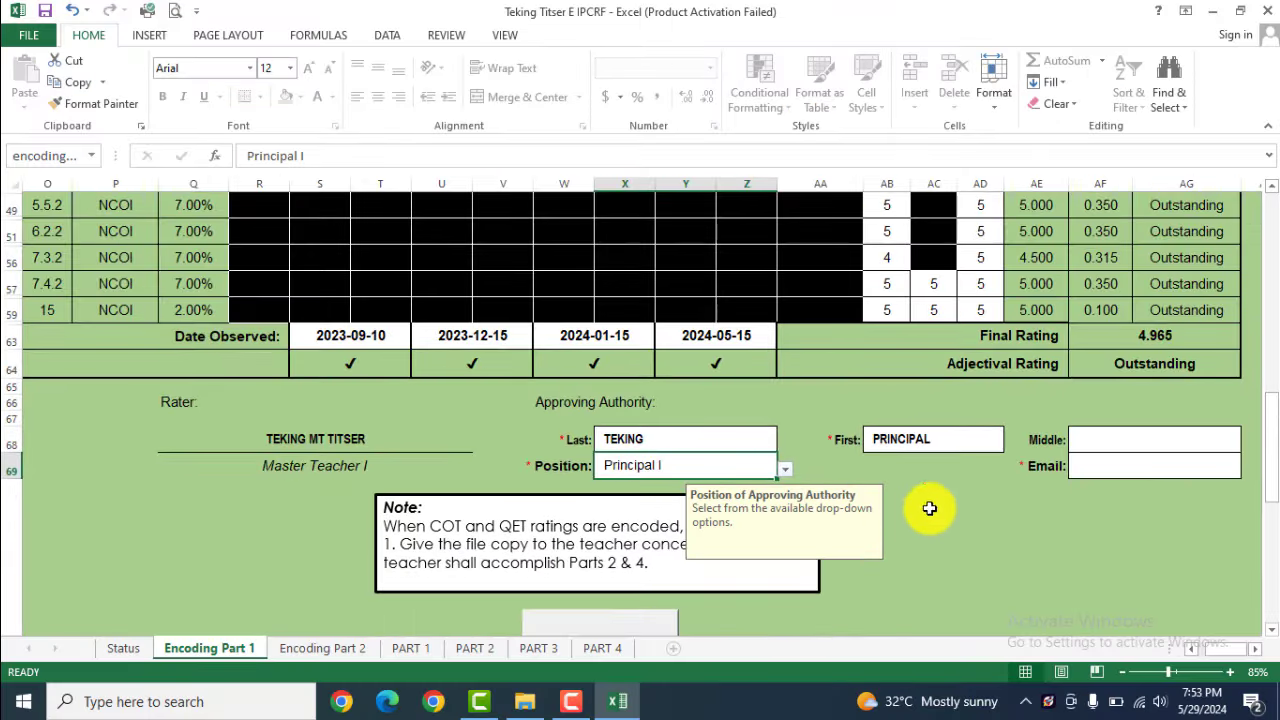
scroll(950, 450, down, 1)
click(1104, 415)
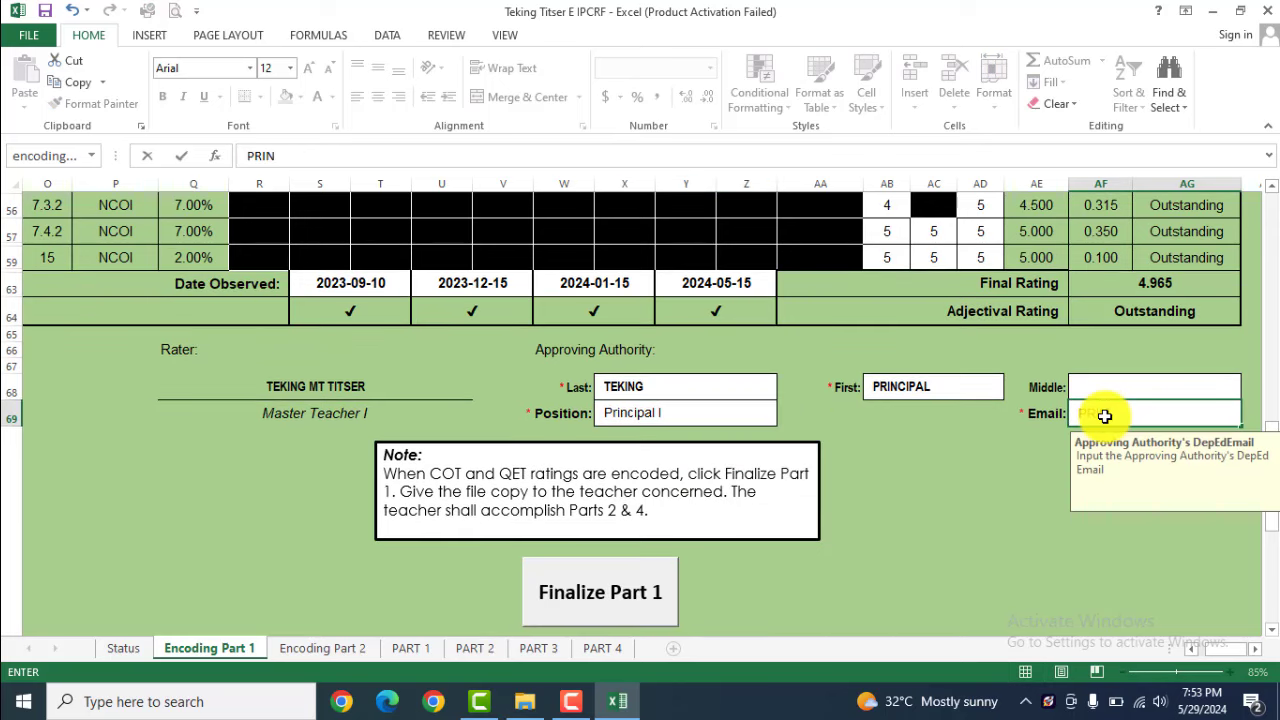
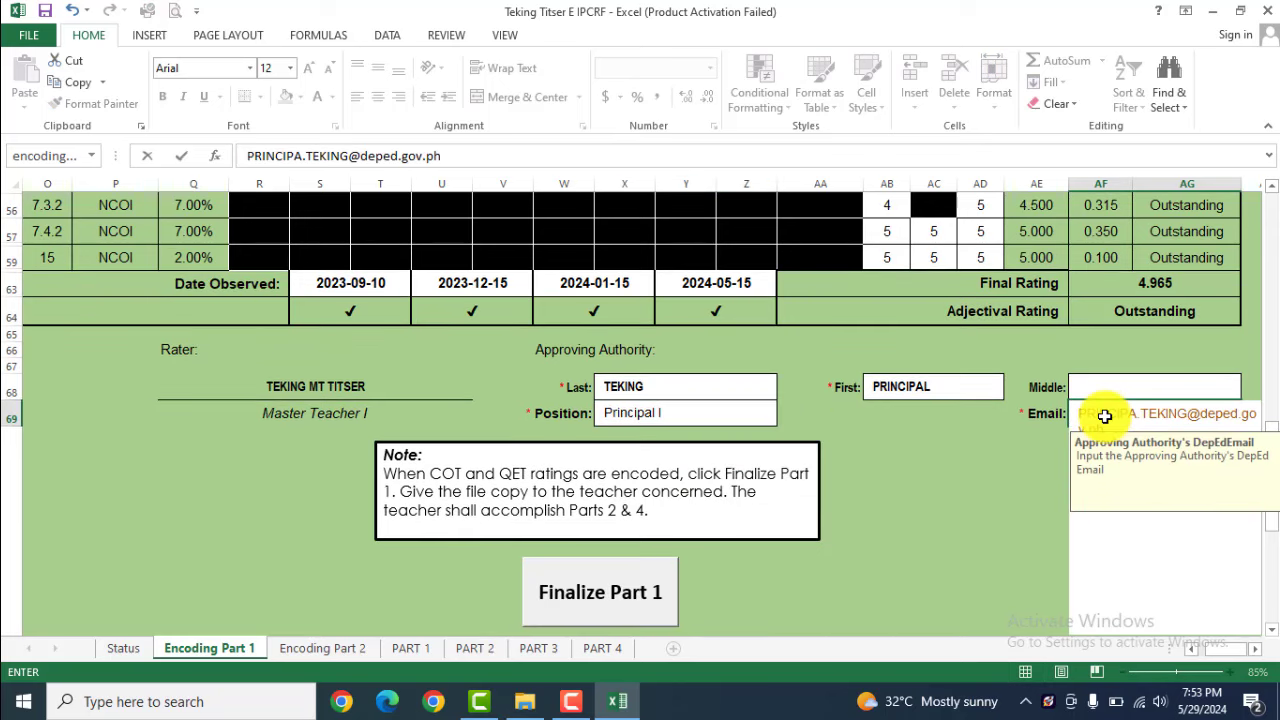
key(Return)
Finalize Part 1 by setting and confirming a six-character rater password
click(580, 594)
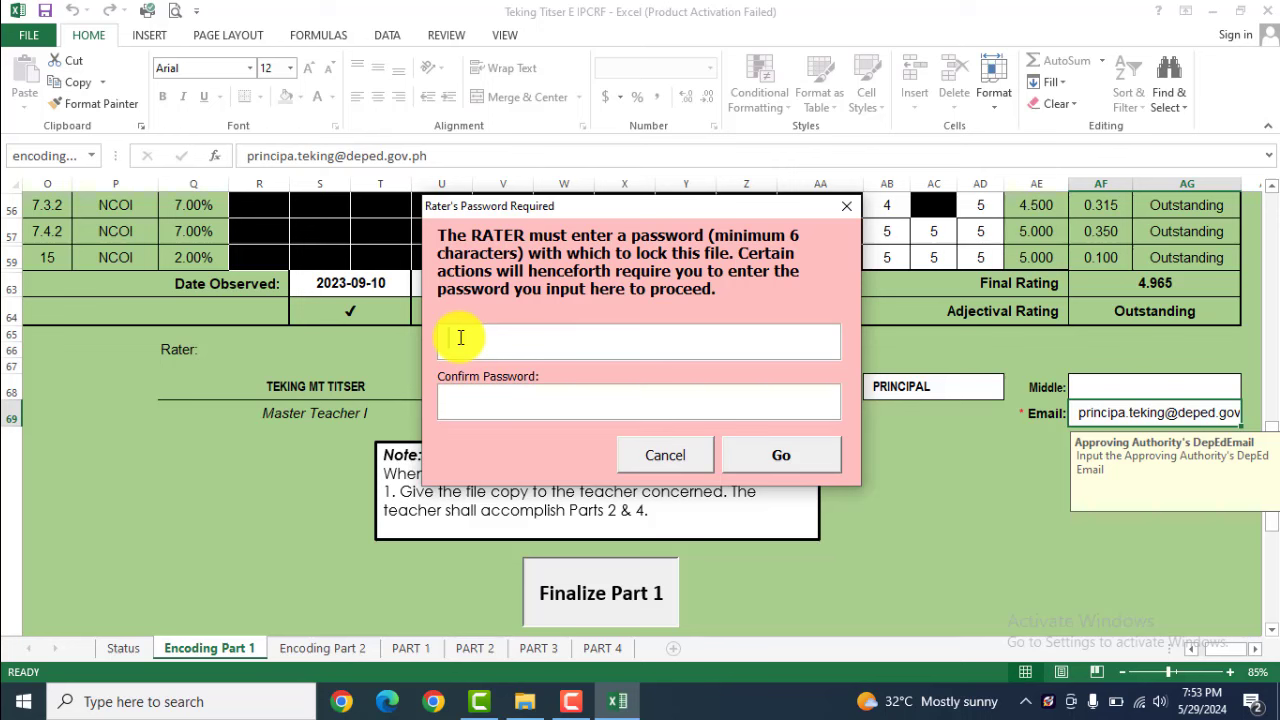
text(*)
text(*****)
click(491, 396)
text(******)
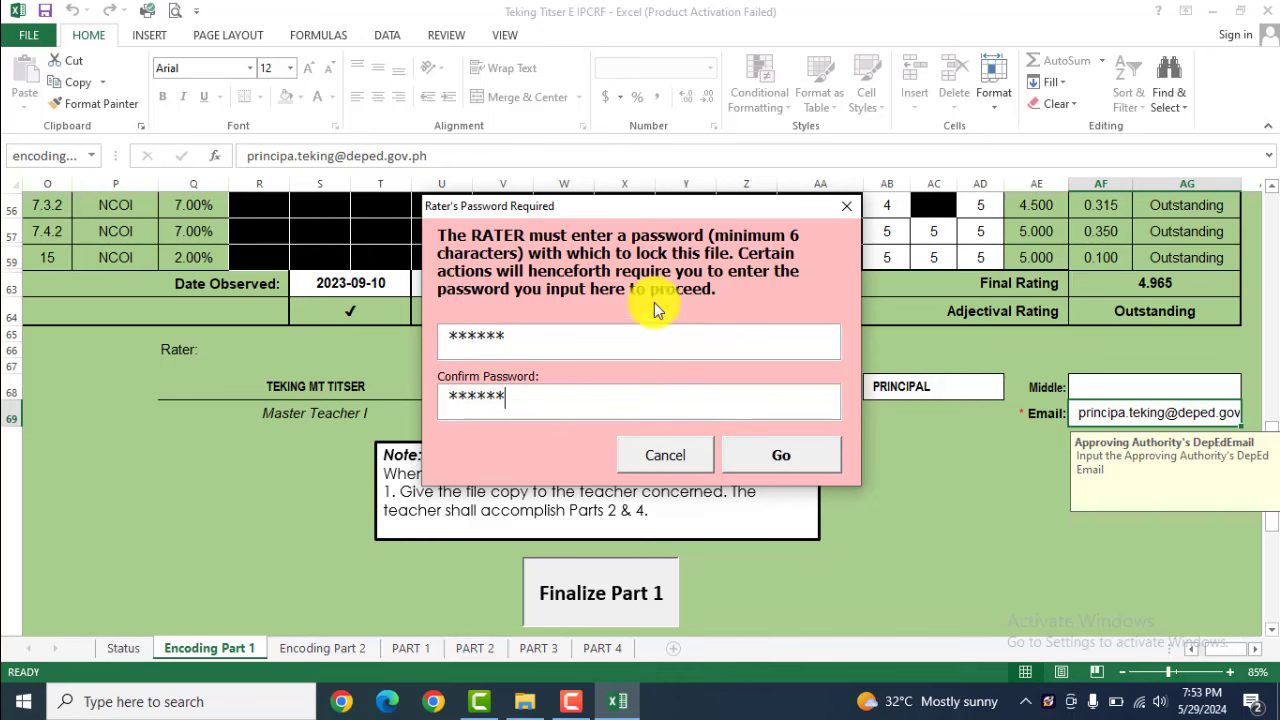
click(779, 456)
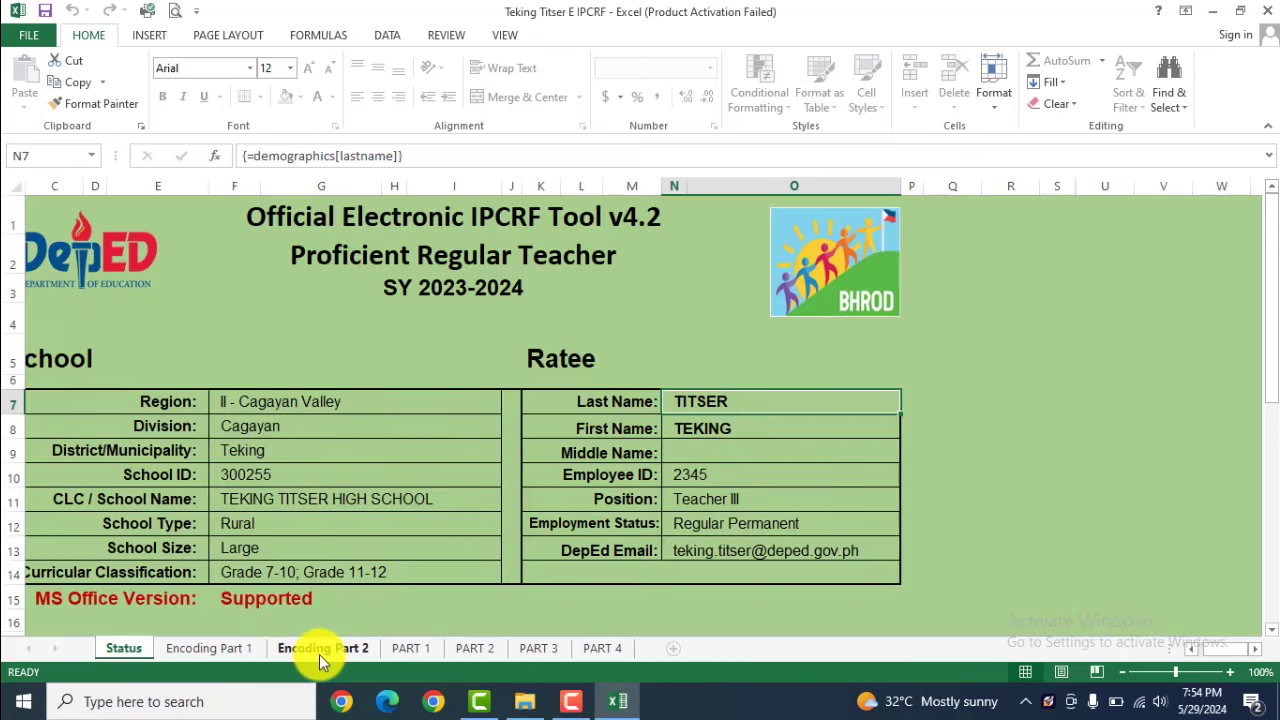
On Encoding Part 2, tick all five Self-Management indicators
click(319, 650)
scroll(141, 390, down, 15)
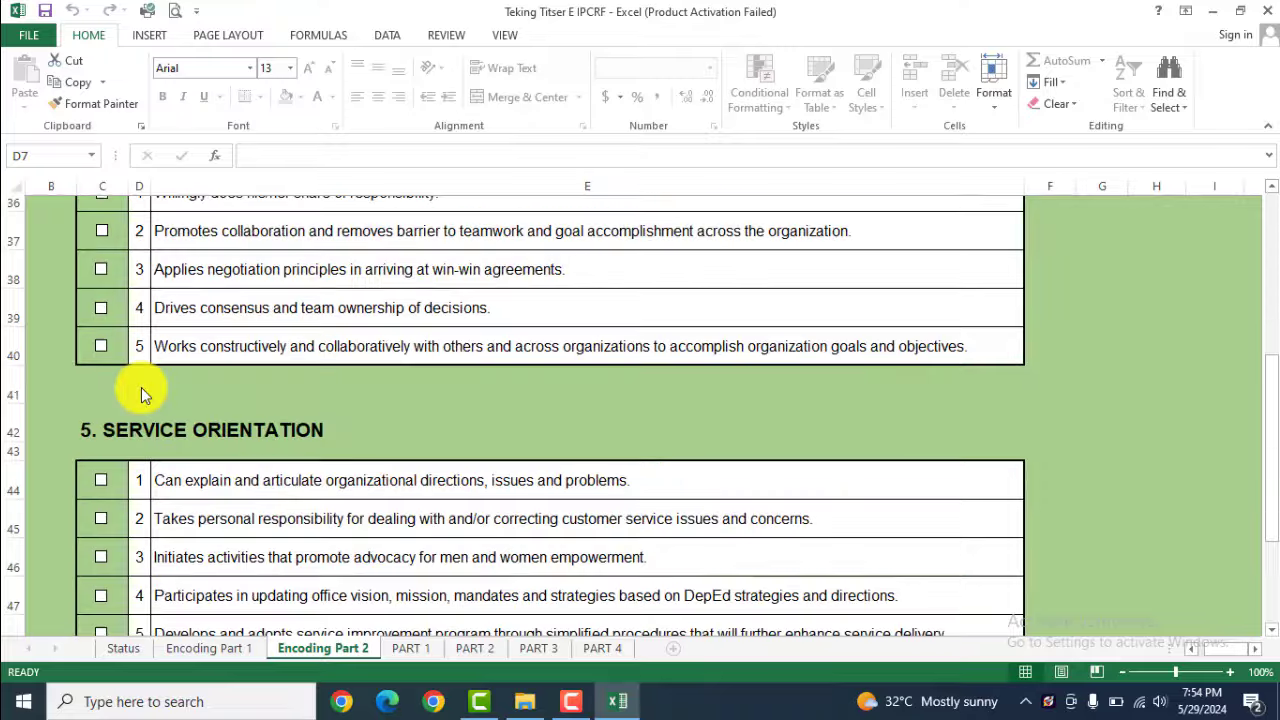
scroll(141, 387, up, 17)
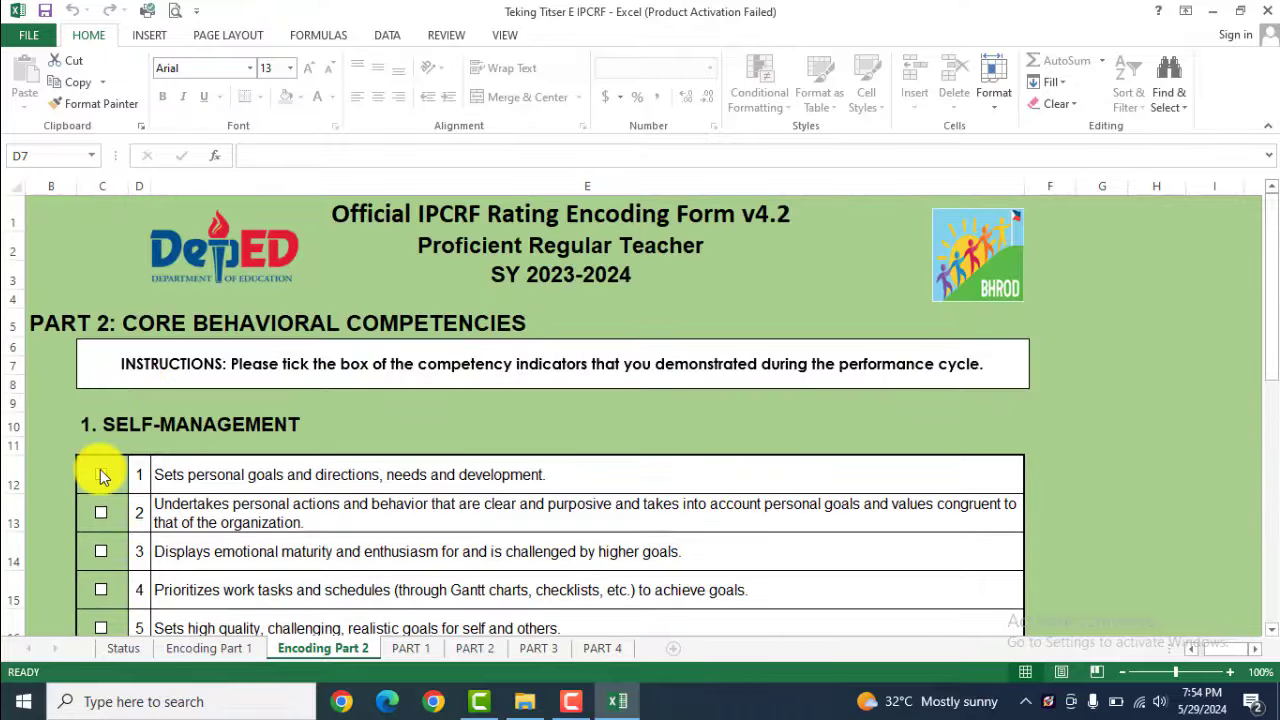
click(103, 480)
scroll(103, 480, down, 1)
click(101, 420)
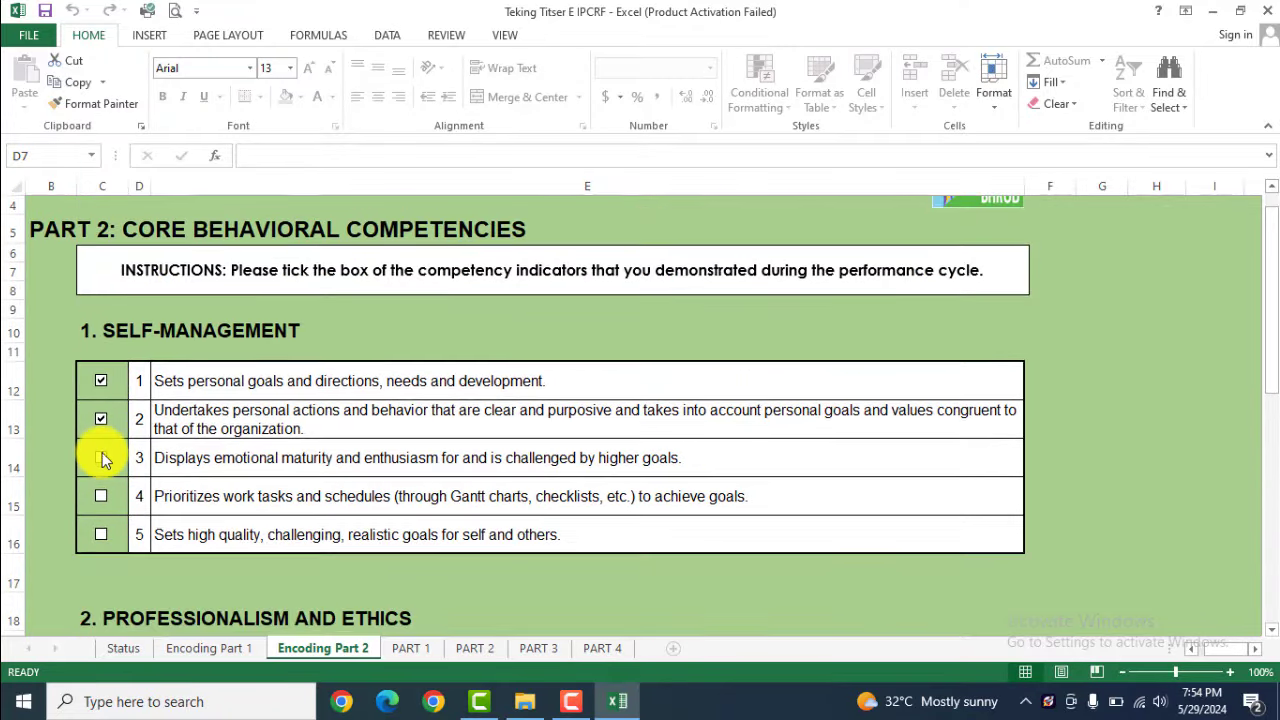
click(101, 457)
click(101, 497)
click(101, 535)
Tick Professionalism and Ethics indicators 1, 4 and 5
scroll(101, 530, down, 4)
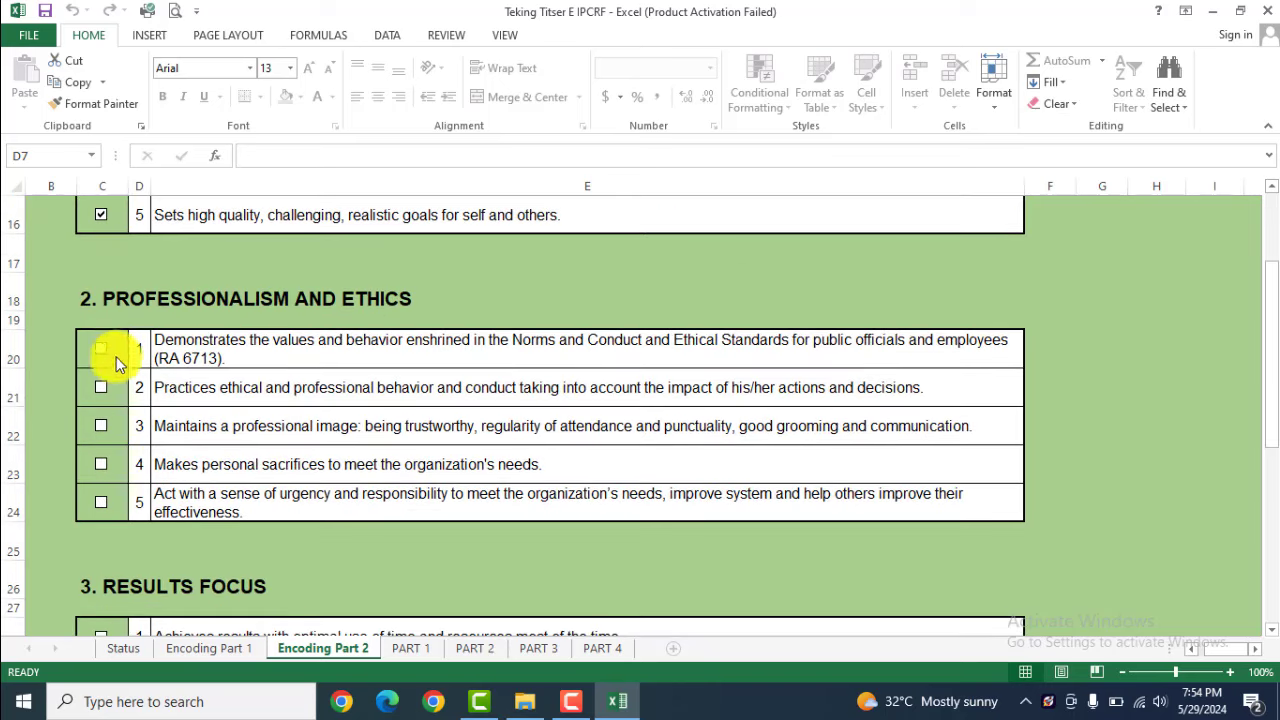
click(101, 348)
click(101, 464)
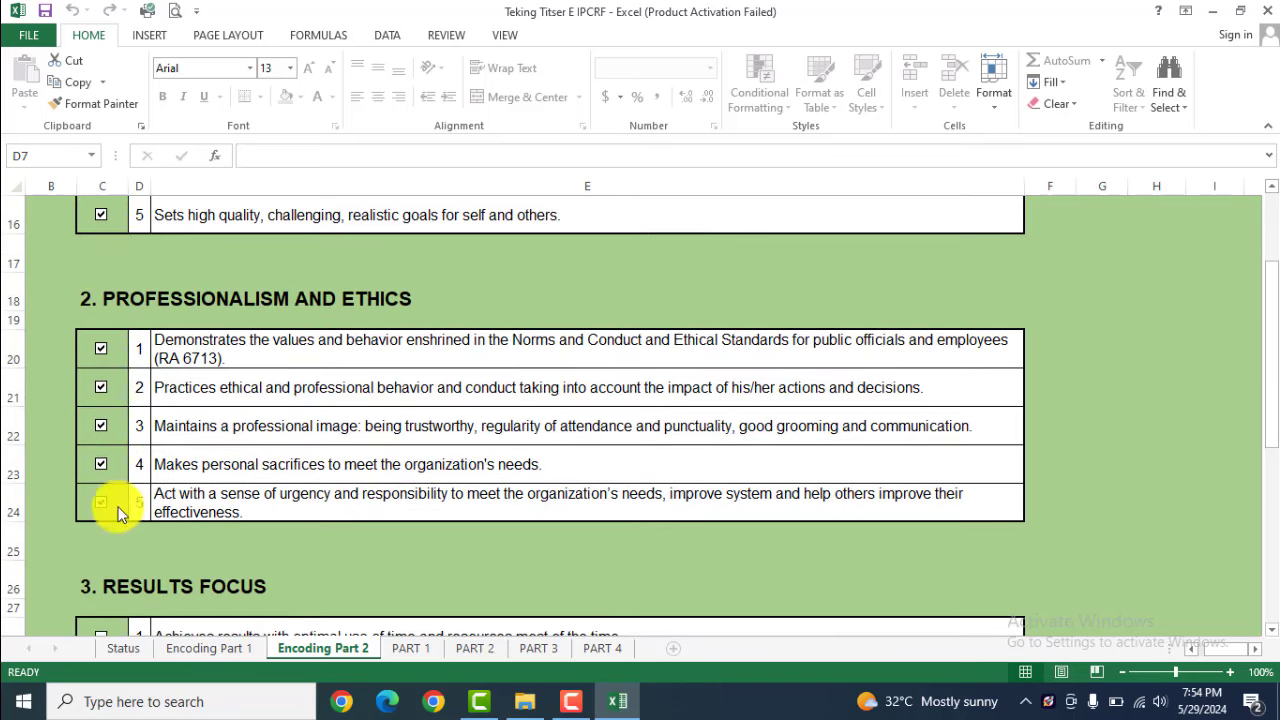
click(101, 502)
scroll(101, 502, down, 3)
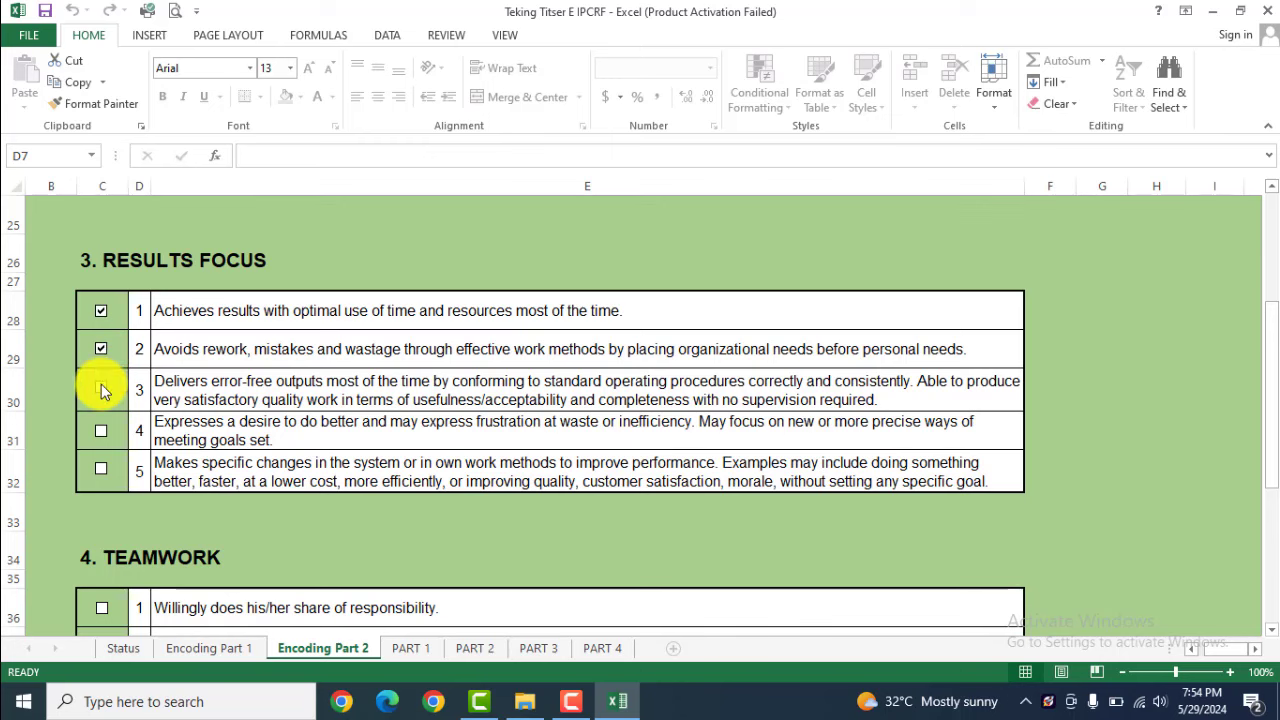
scroll(218, 423, down, 4)
scroll(163, 328, up, 1)
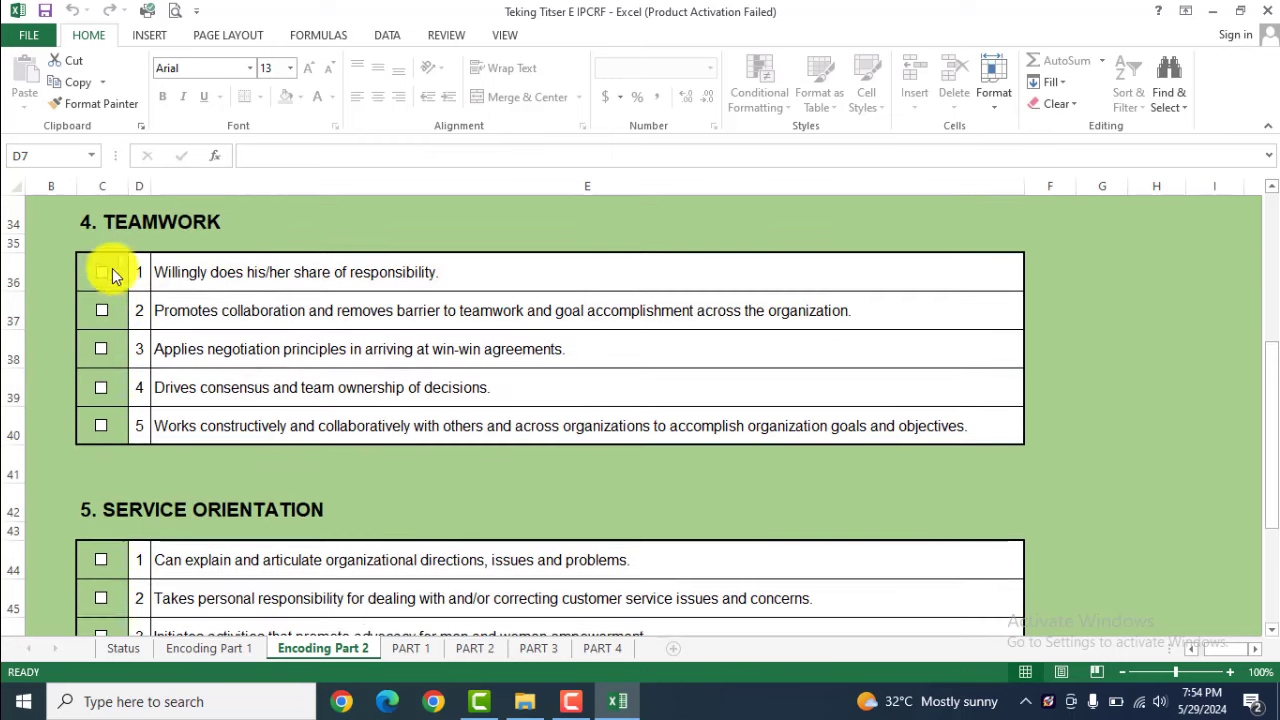
scroll(105, 395, down, 3)
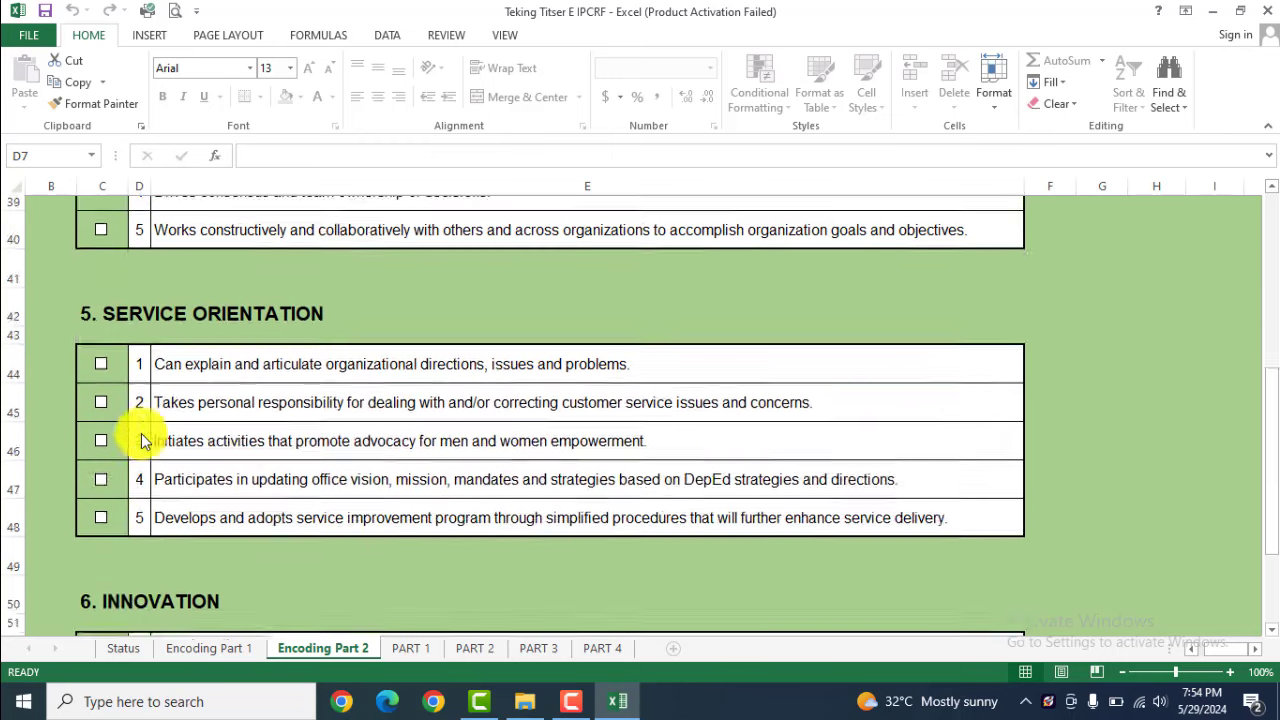
Tick Service Orientation indicators 1–3 and Innovation indicators 3–5
click(101, 234)
click(101, 272)
click(101, 310)
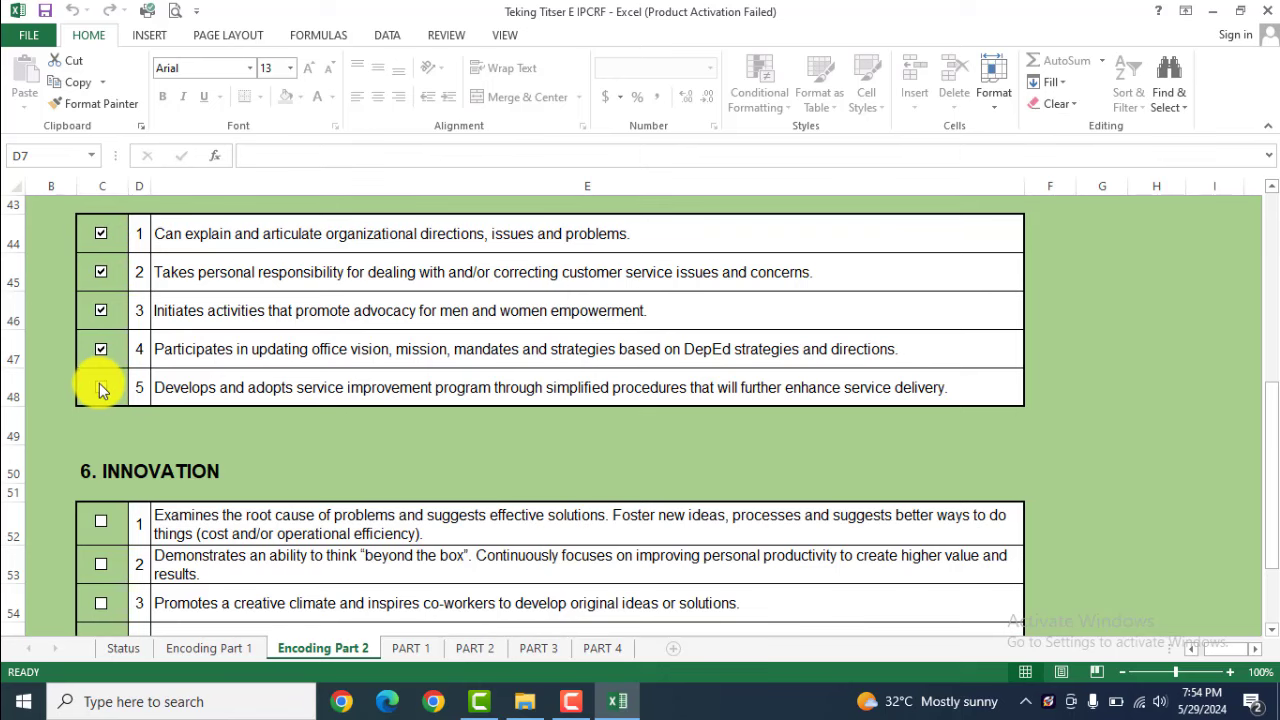
scroll(104, 400, down, 2)
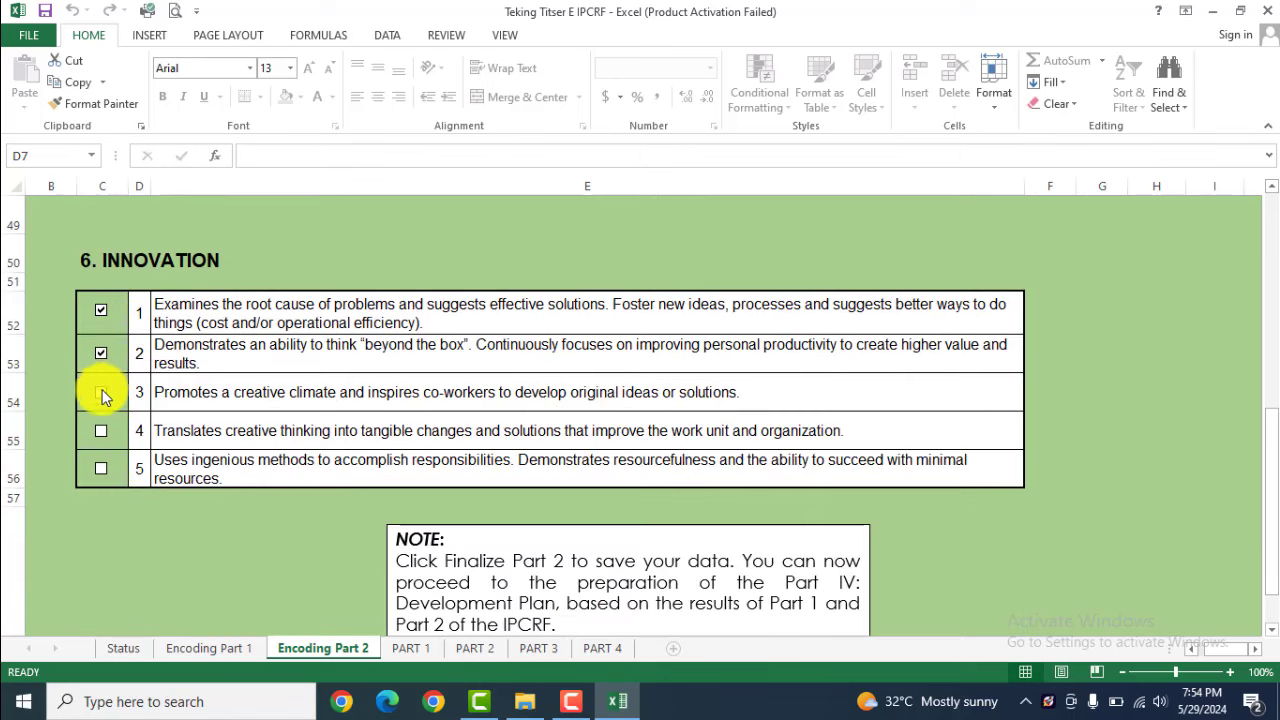
click(101, 393)
click(101, 430)
click(101, 468)
Return to the Encoding Part 2 sheet and bring the Finalize Part 2 button into view
scroll(240, 446, down, 1)
scroll(241, 444, up, 6)
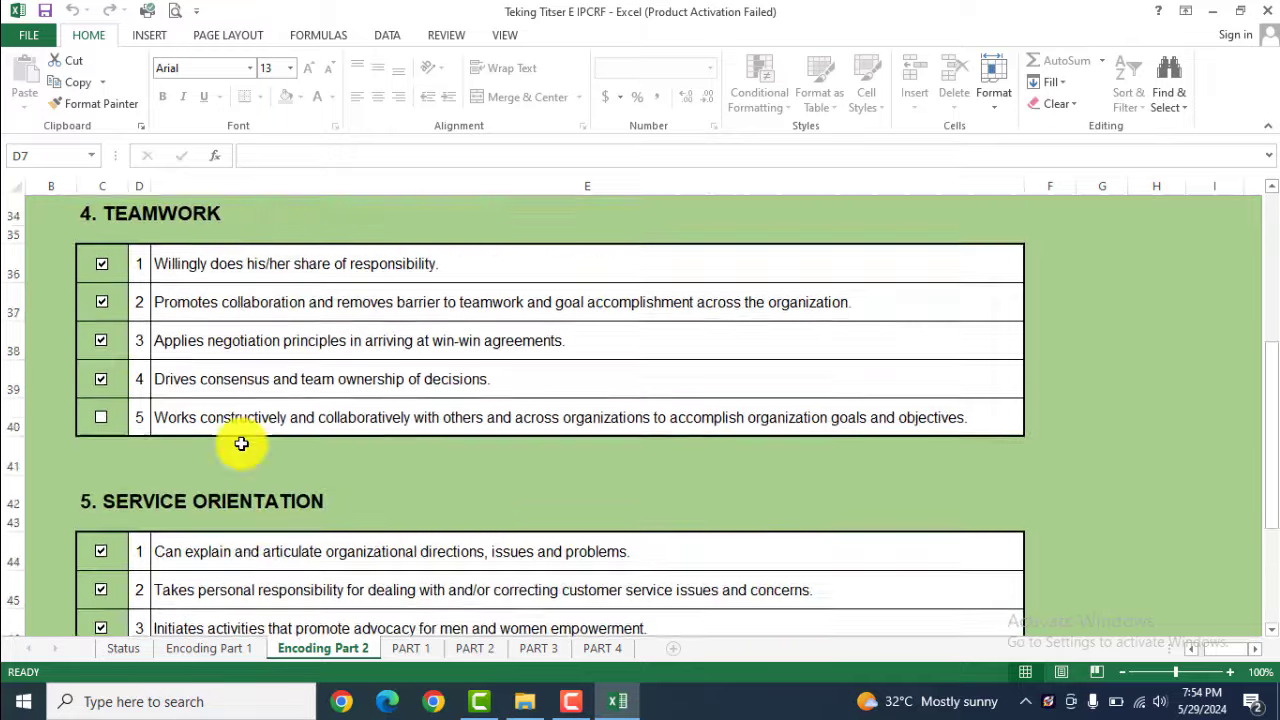
scroll(241, 443, up, 1)
scroll(200, 445, down, 1)
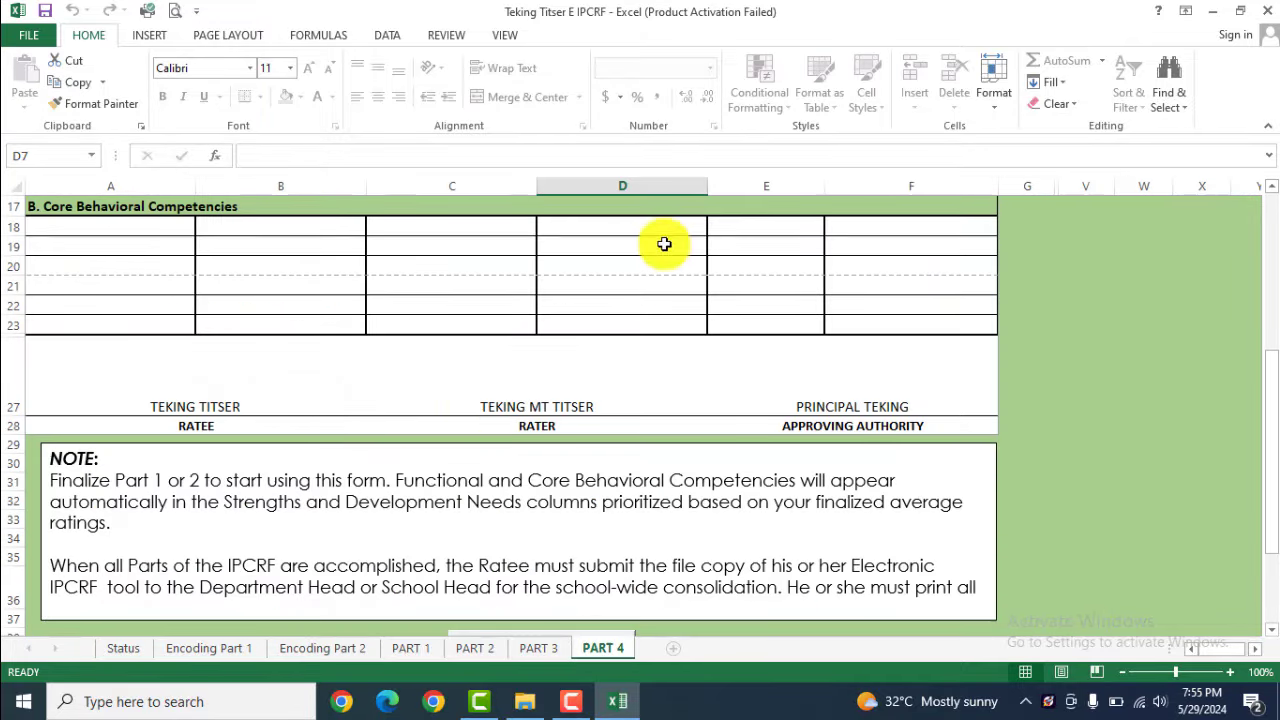
click(310, 647)
scroll(318, 345, down, 2)
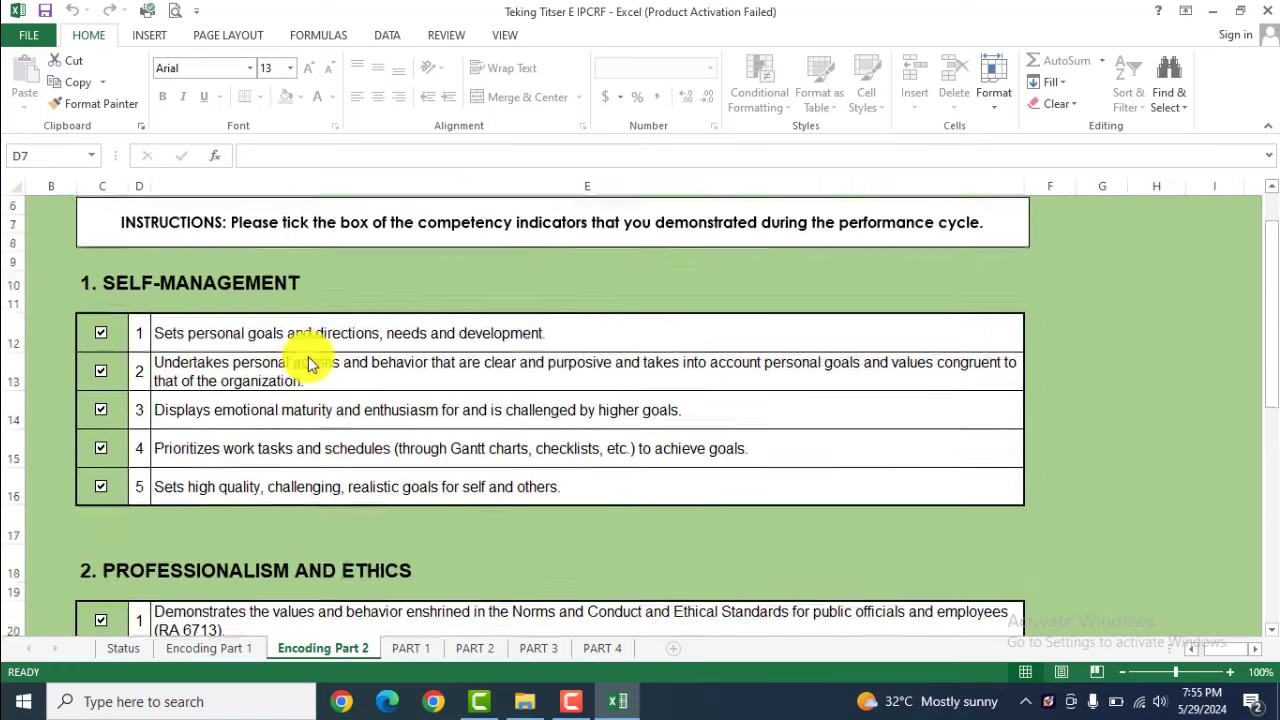
scroll(308, 362, down, 15)
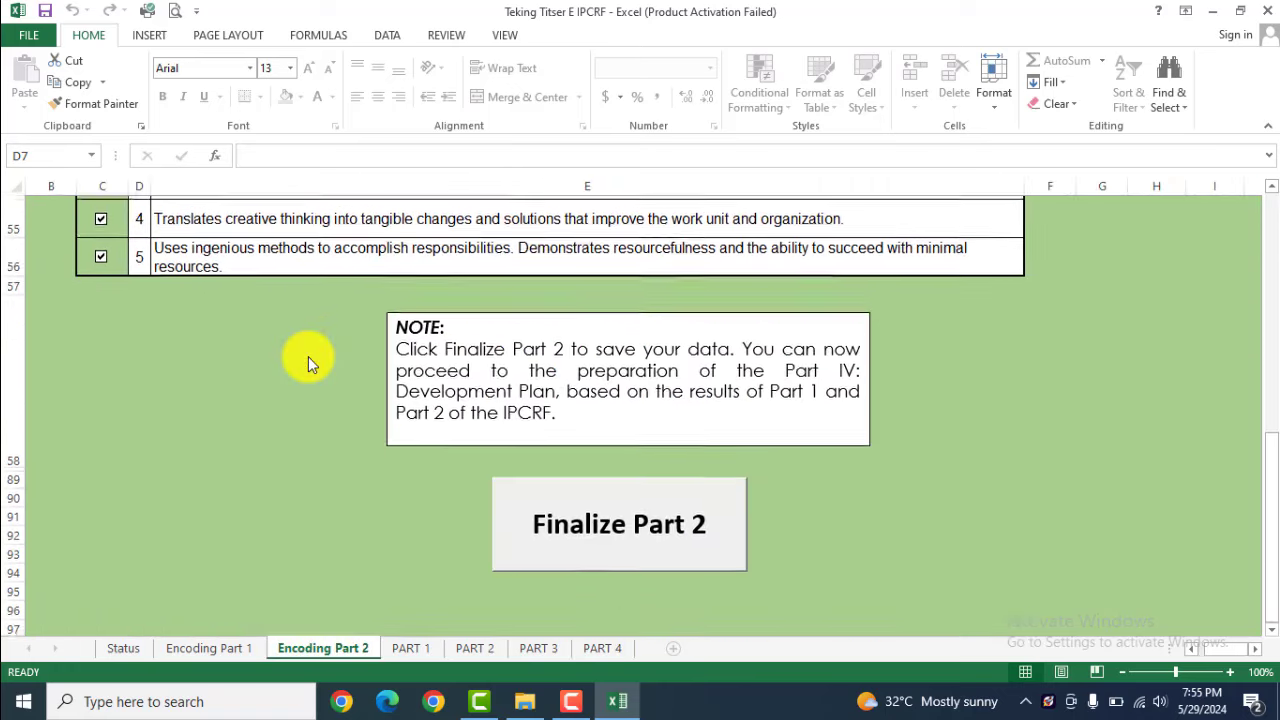
Finalize Part 2 by entering the ratee's password and confirming with Go
click(609, 514)
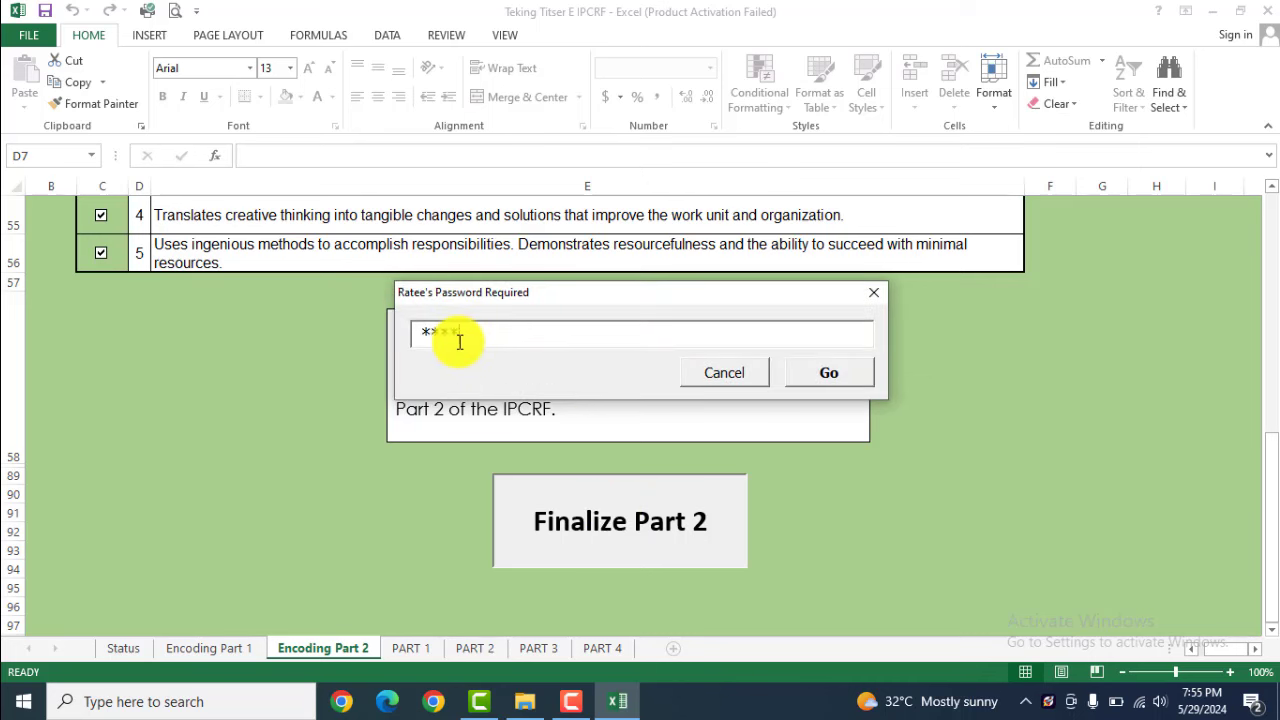
text(******)
click(821, 383)
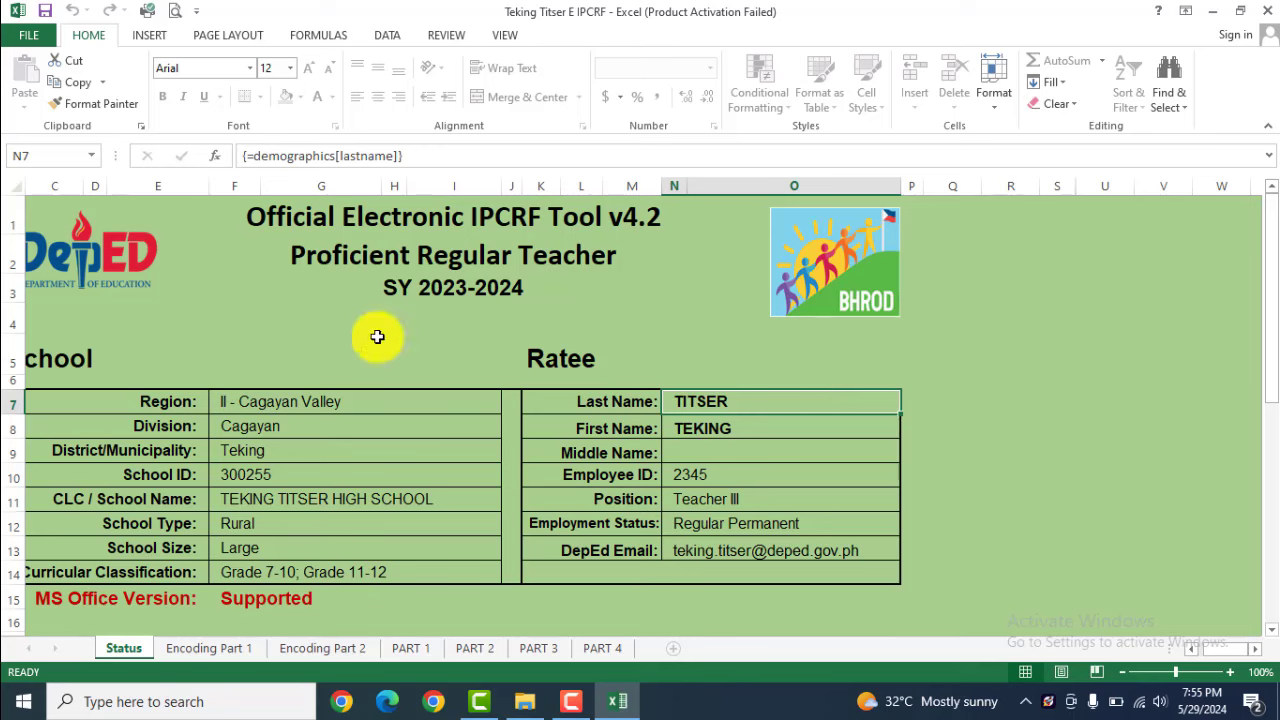
Review the completed PART 1 form sheet
scroll(314, 509, down, 1)
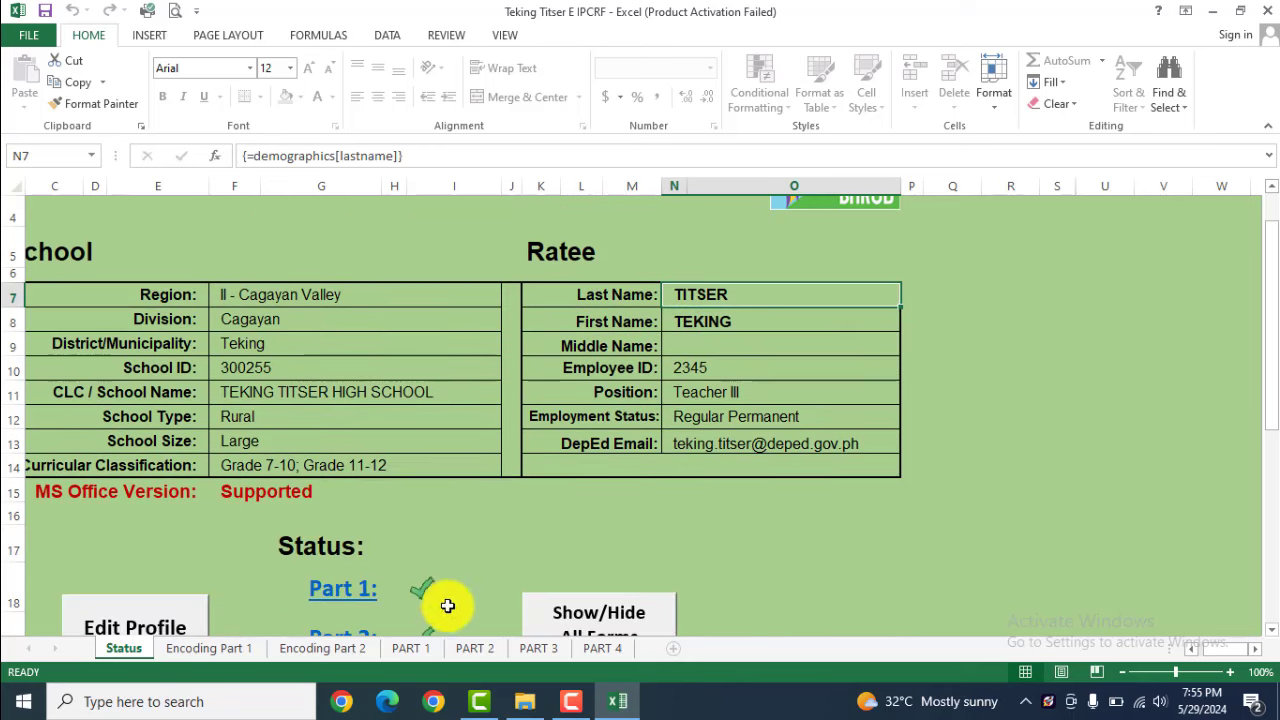
click(410, 648)
ctrl+scroll(398, 385, down, 1)
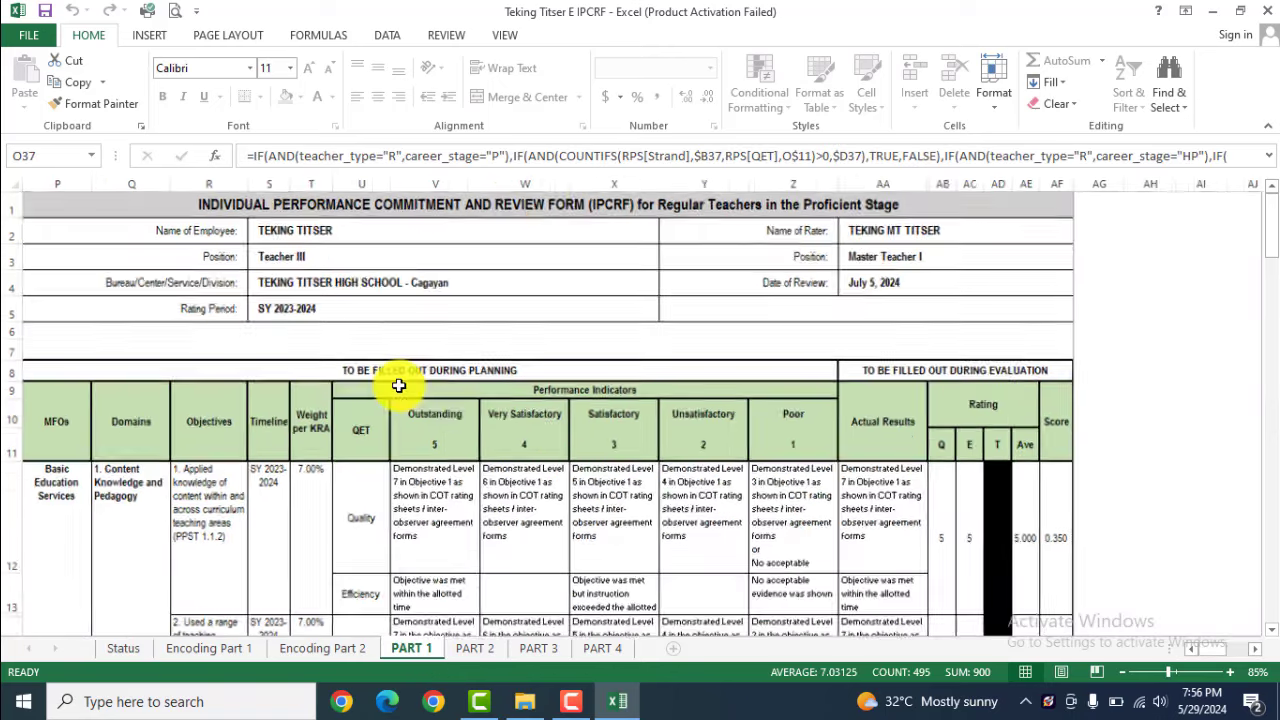
scroll(457, 424, down, 3)
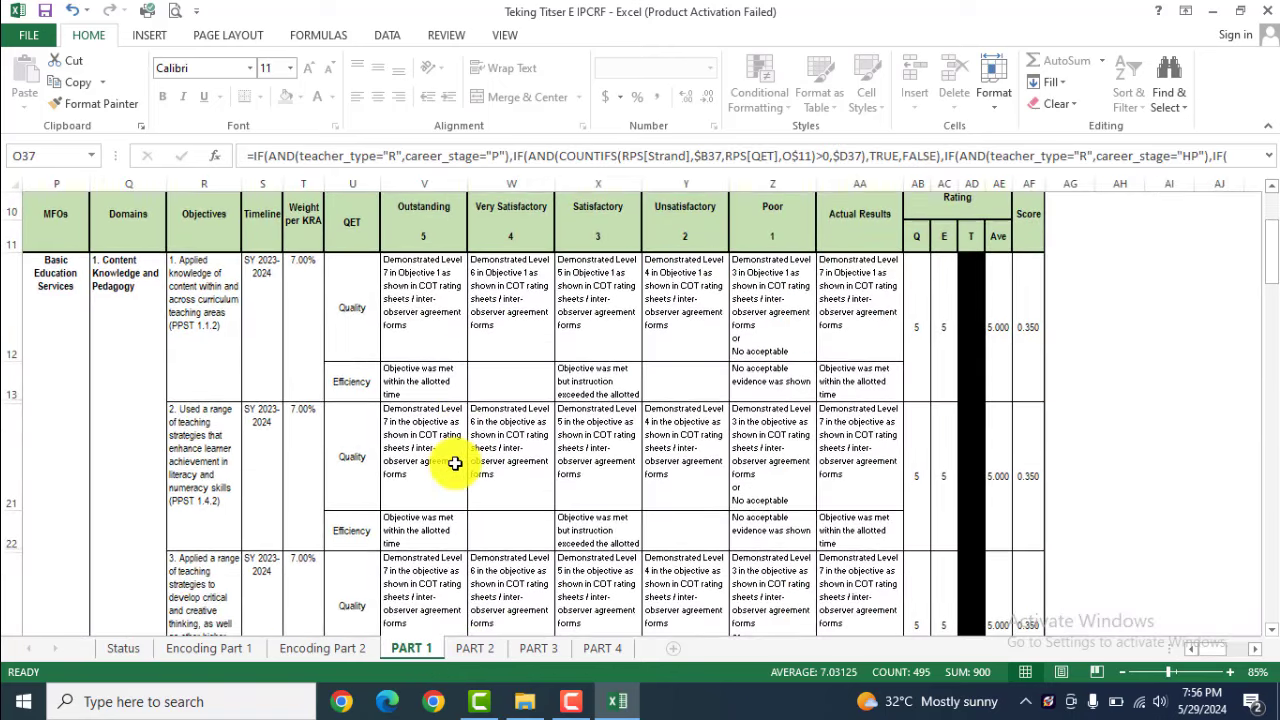
scroll(455, 463, down, 6)
Review the PART 2 competencies and PART 3 ratings sheets, ending on PART 4
click(472, 648)
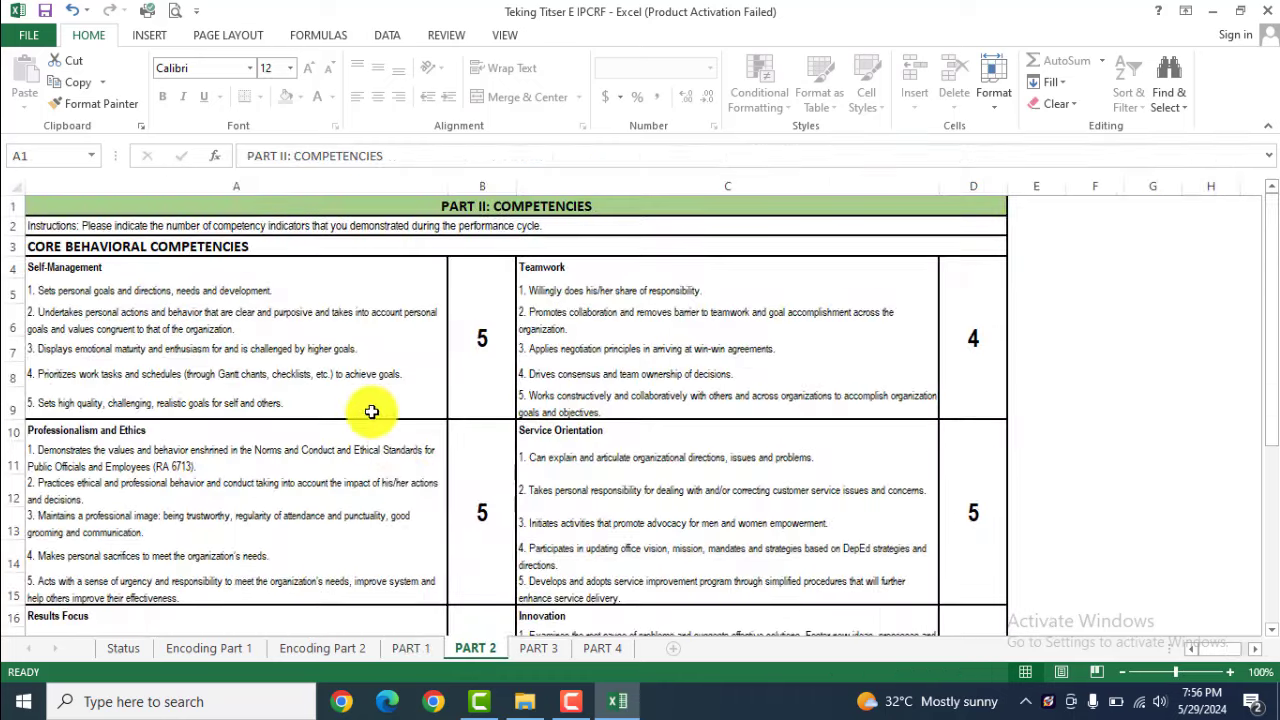
scroll(451, 486, down, 2)
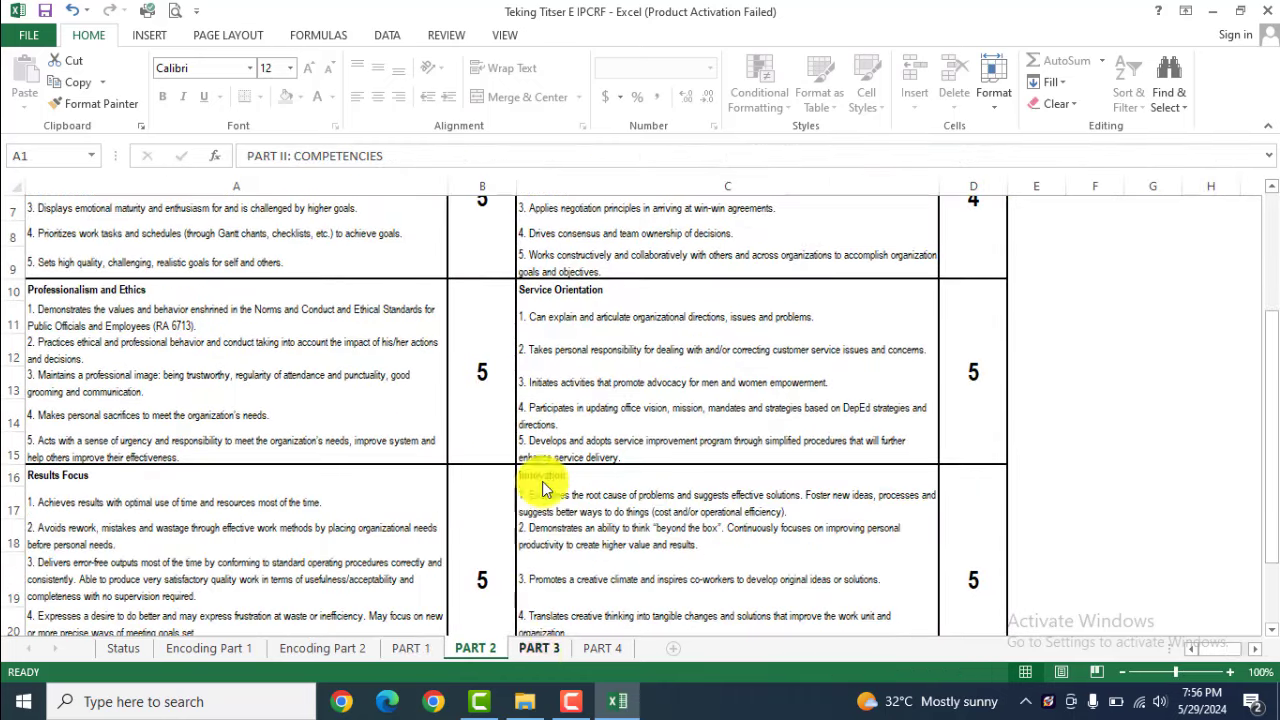
key(ctrl+Page_Down)
scroll(251, 394, down, 5)
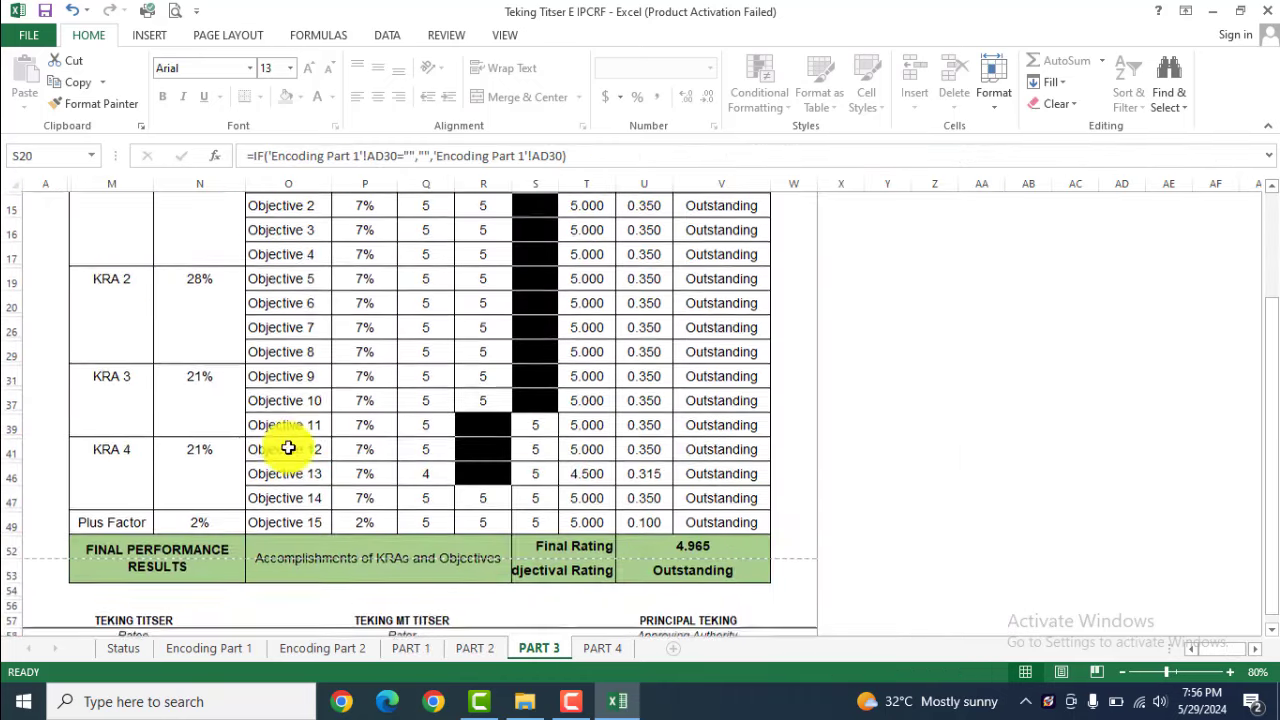
scroll(288, 448, down, 3)
click(603, 648)
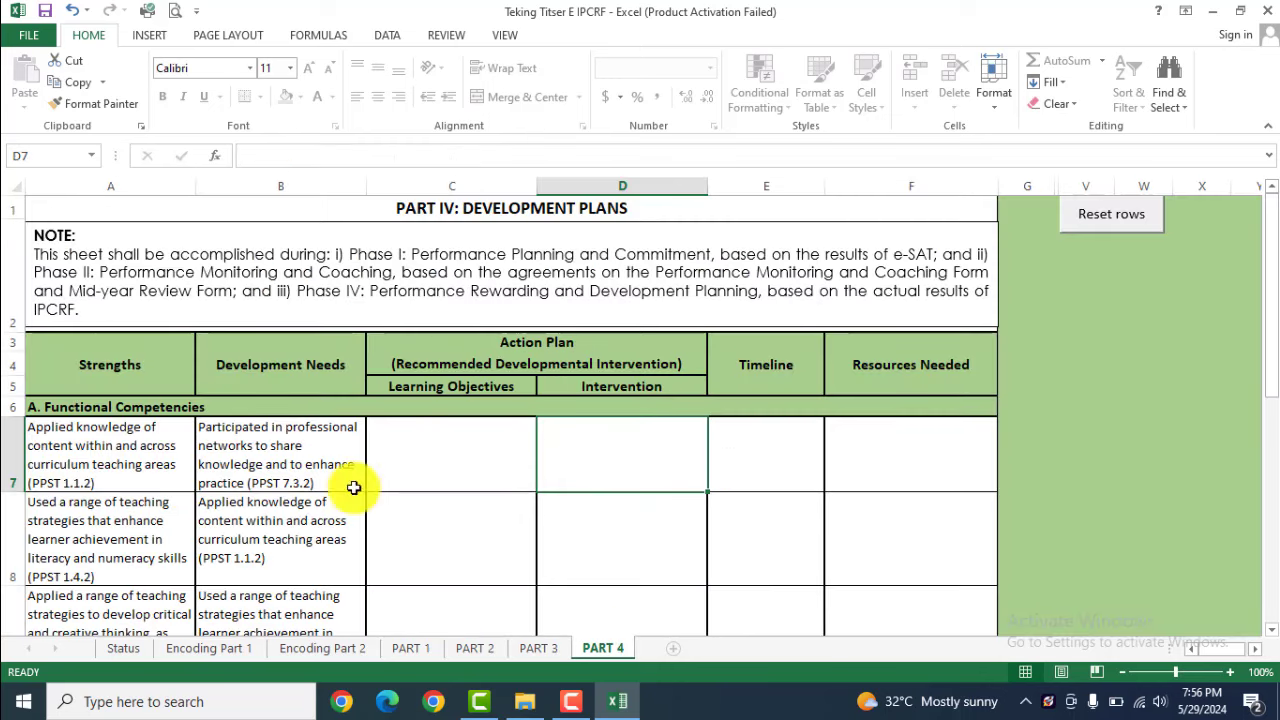
Point out the Resources Needed cells in development plan rows 7, 8 and 9
scroll(337, 451, down, 1)
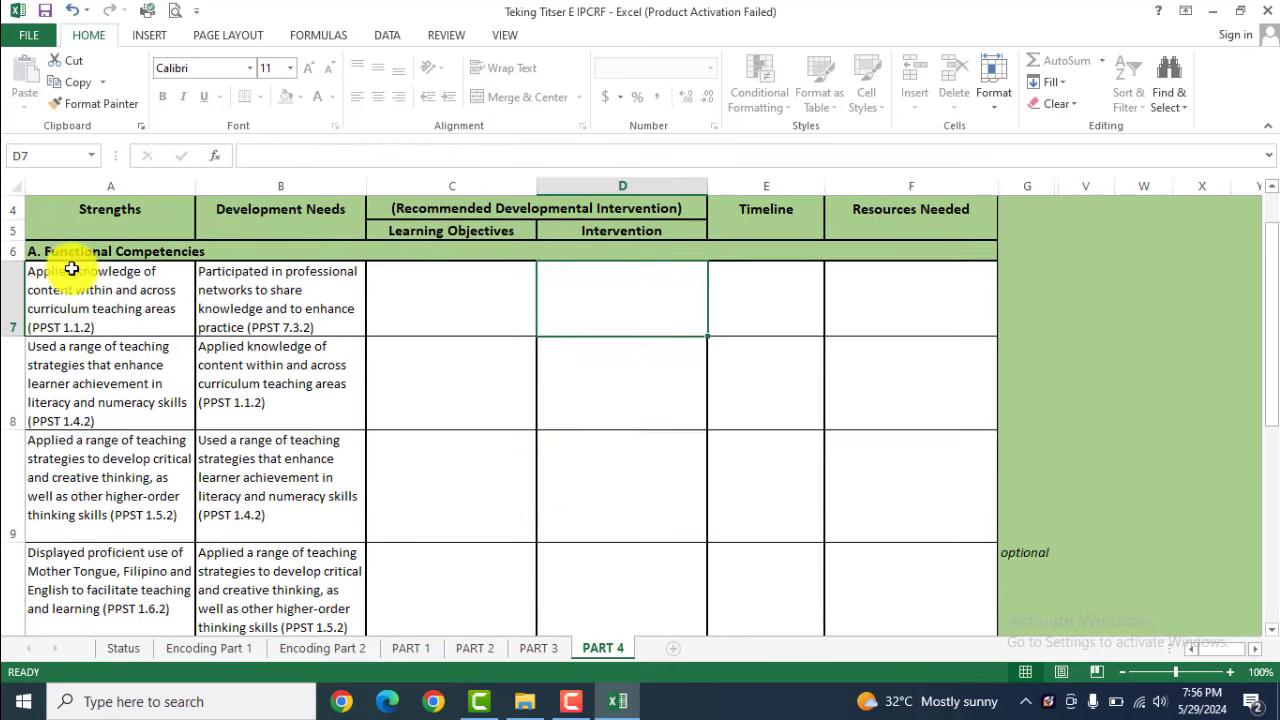
click(882, 297)
click(890, 390)
click(903, 503)
scroll(1015, 522, down, 1)
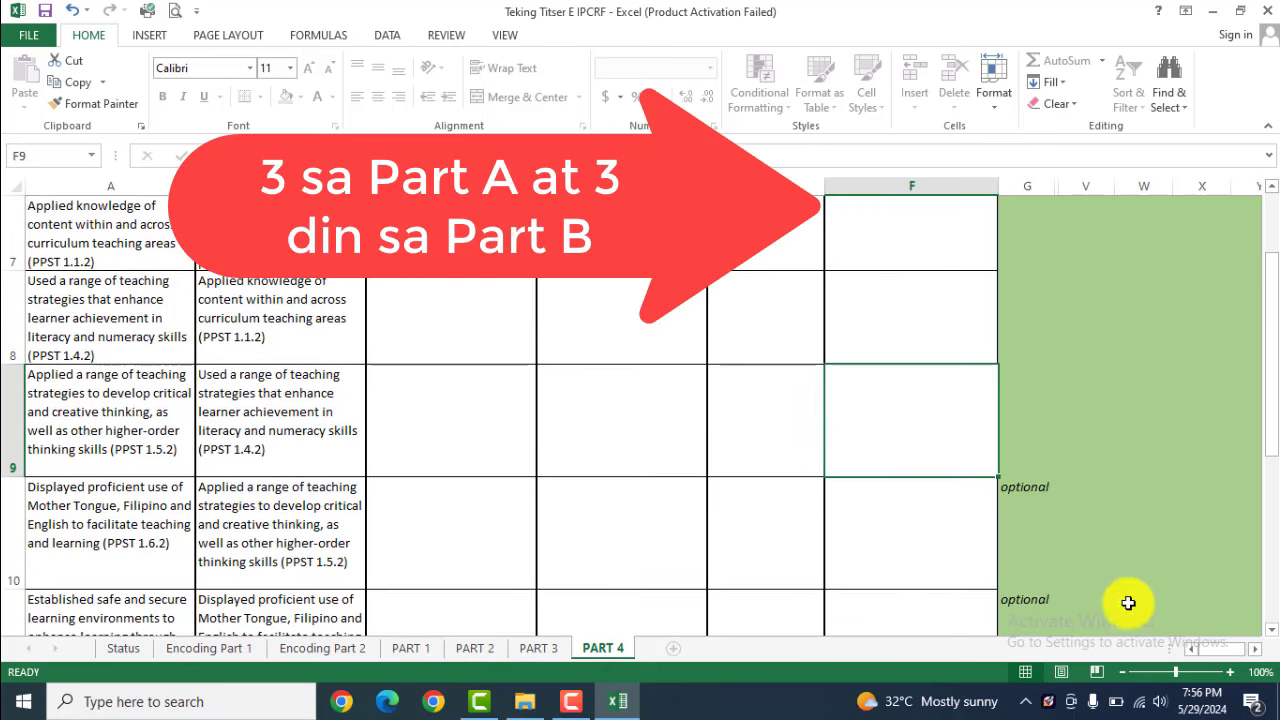
Look over the remaining Part 4 development plan rows, then return to the PART 1 form
scroll(1018, 542, up, 2)
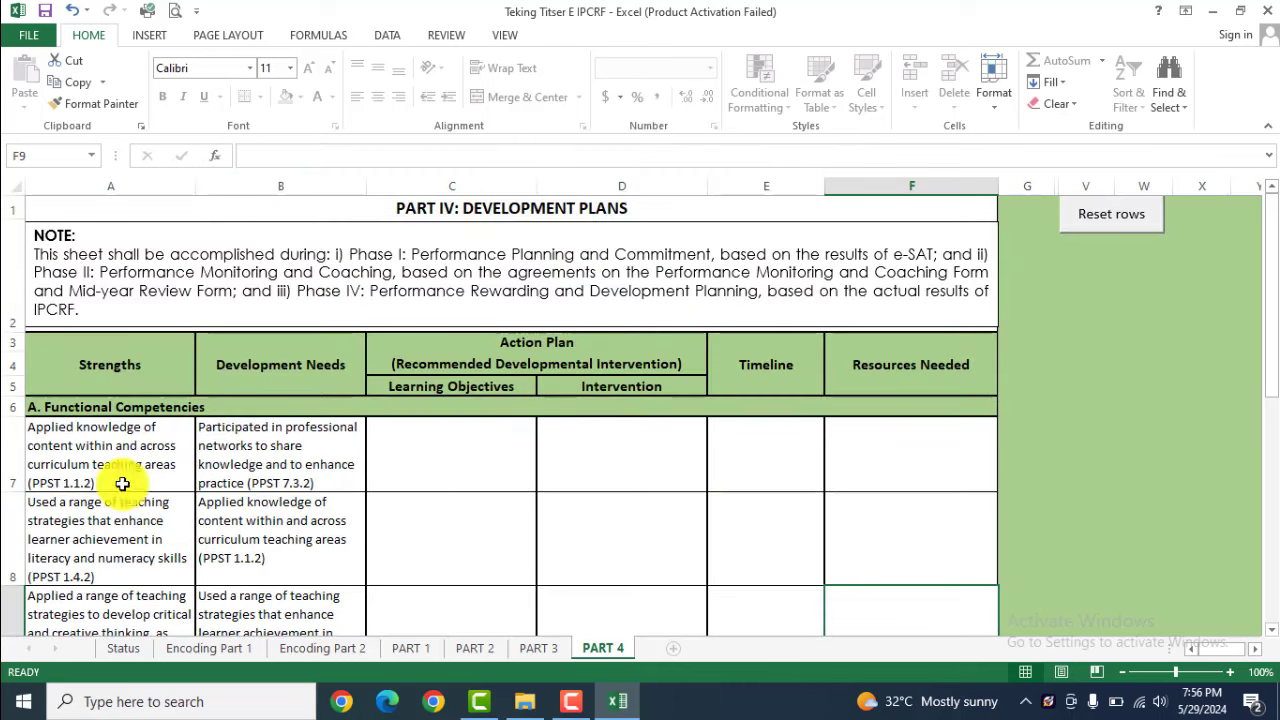
scroll(65, 449, down, 4)
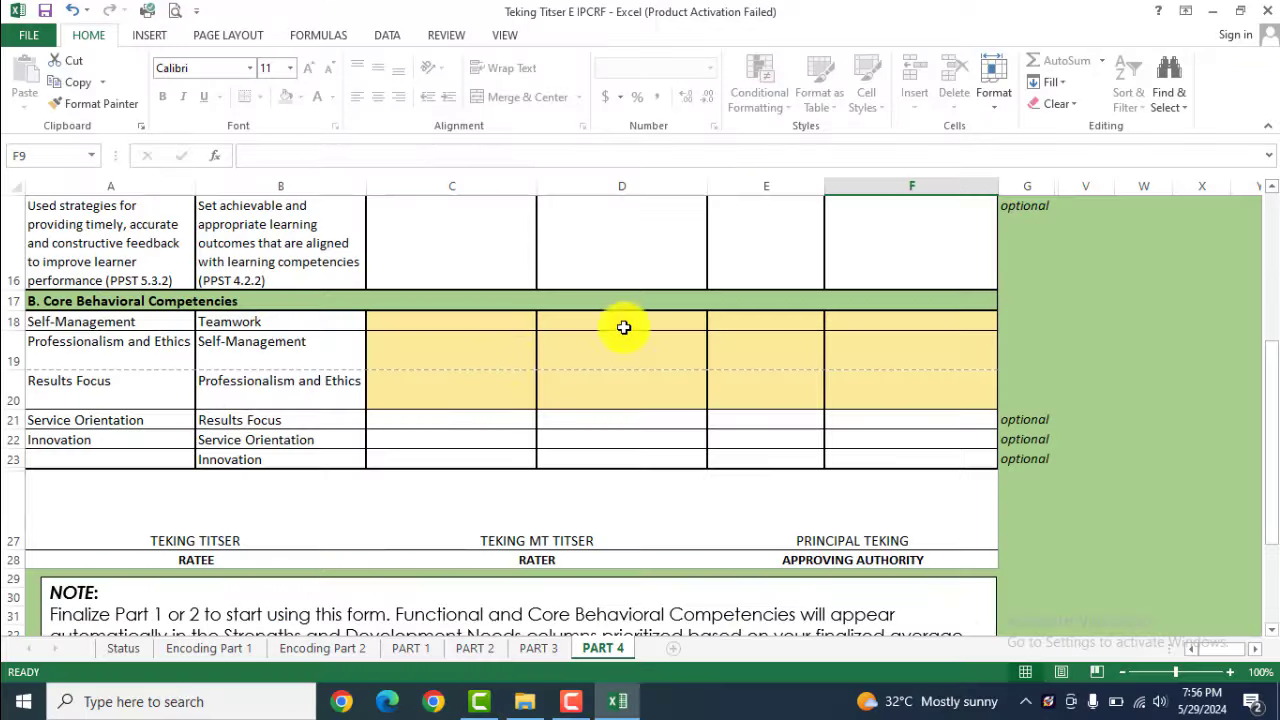
scroll(623, 326, up, 3)
scroll(389, 431, down, 3)
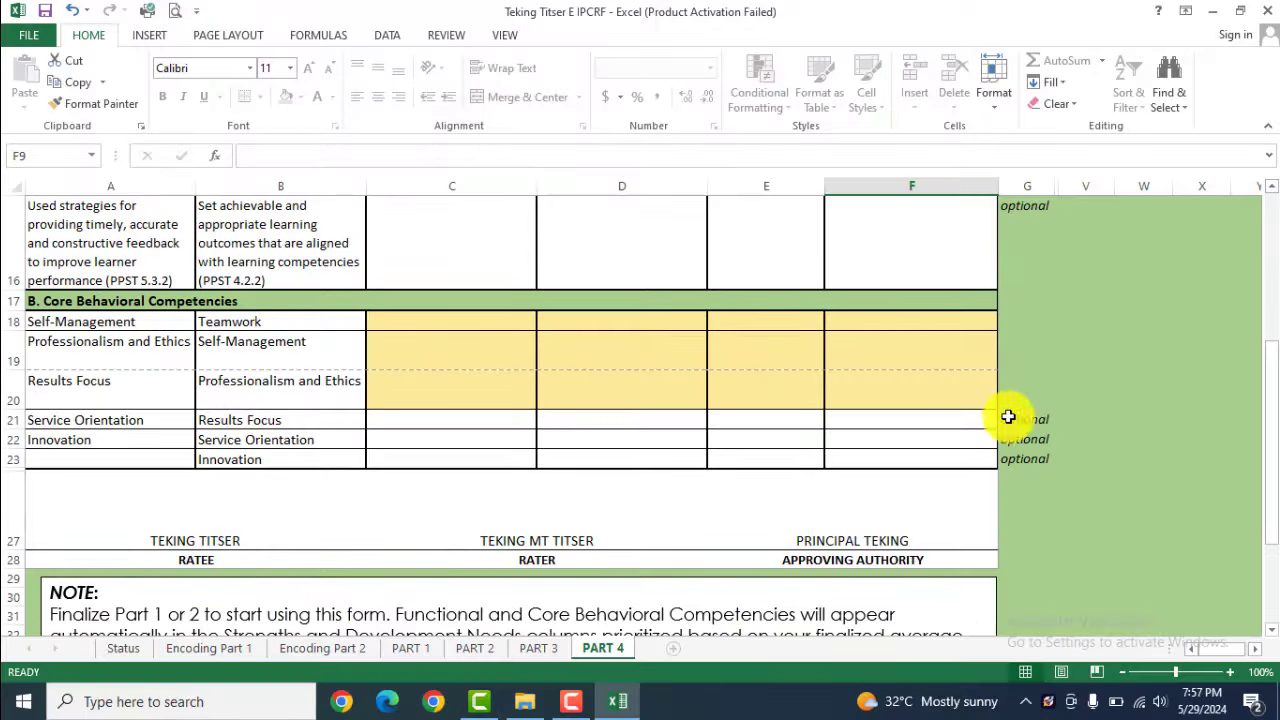
scroll(523, 523, down, 3)
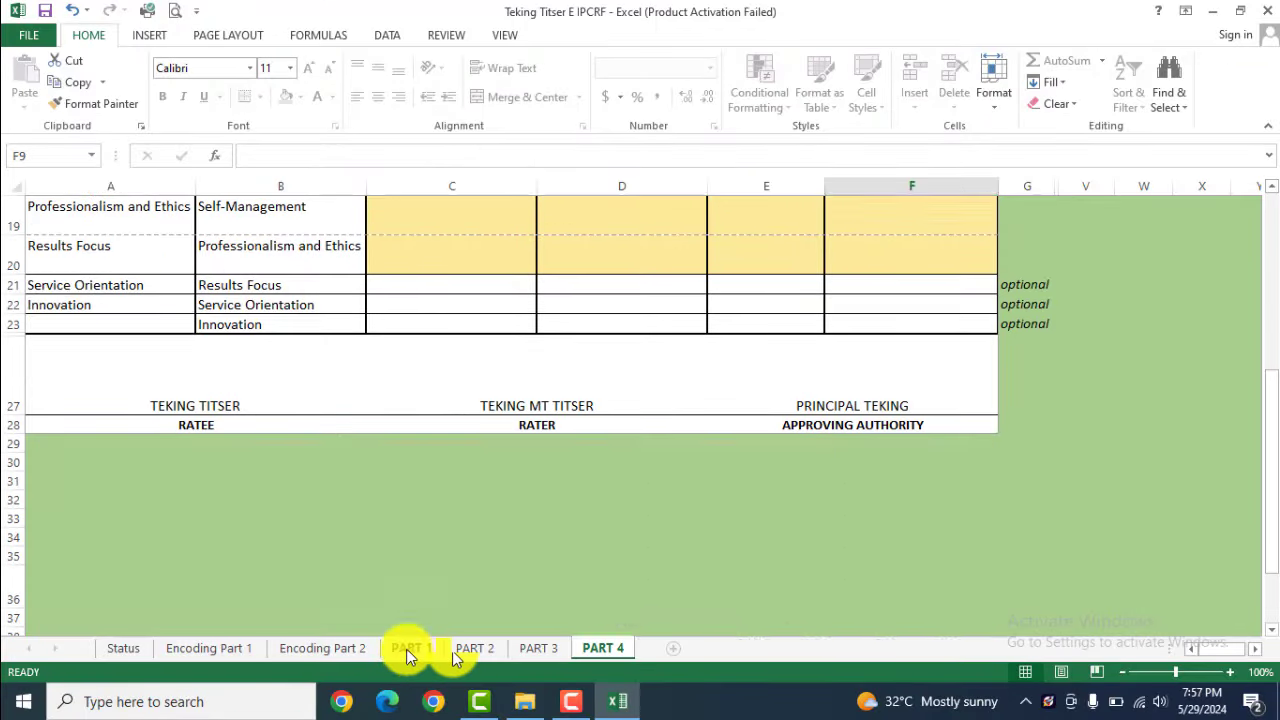
click(408, 648)
scroll(355, 440, up, 10)
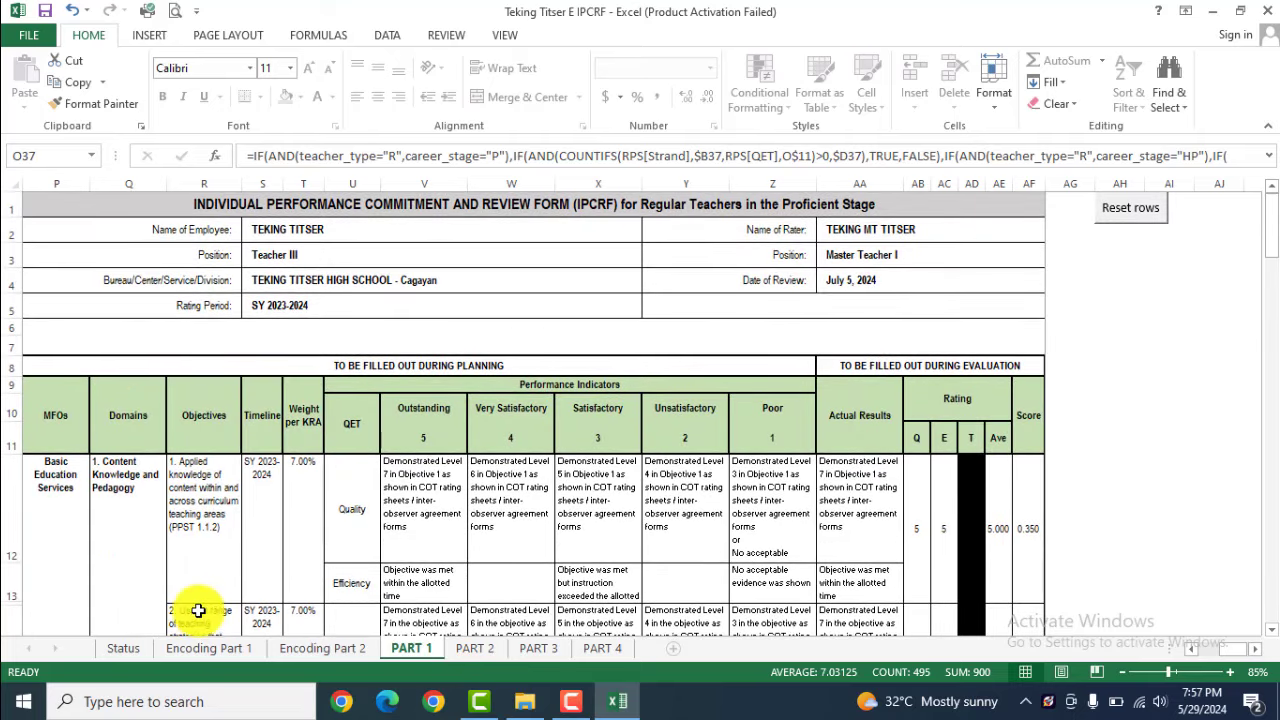
Dismiss the protected-sheet warning on PART 1 and open the Print preview with Ctrl+P
double_click(291, 413)
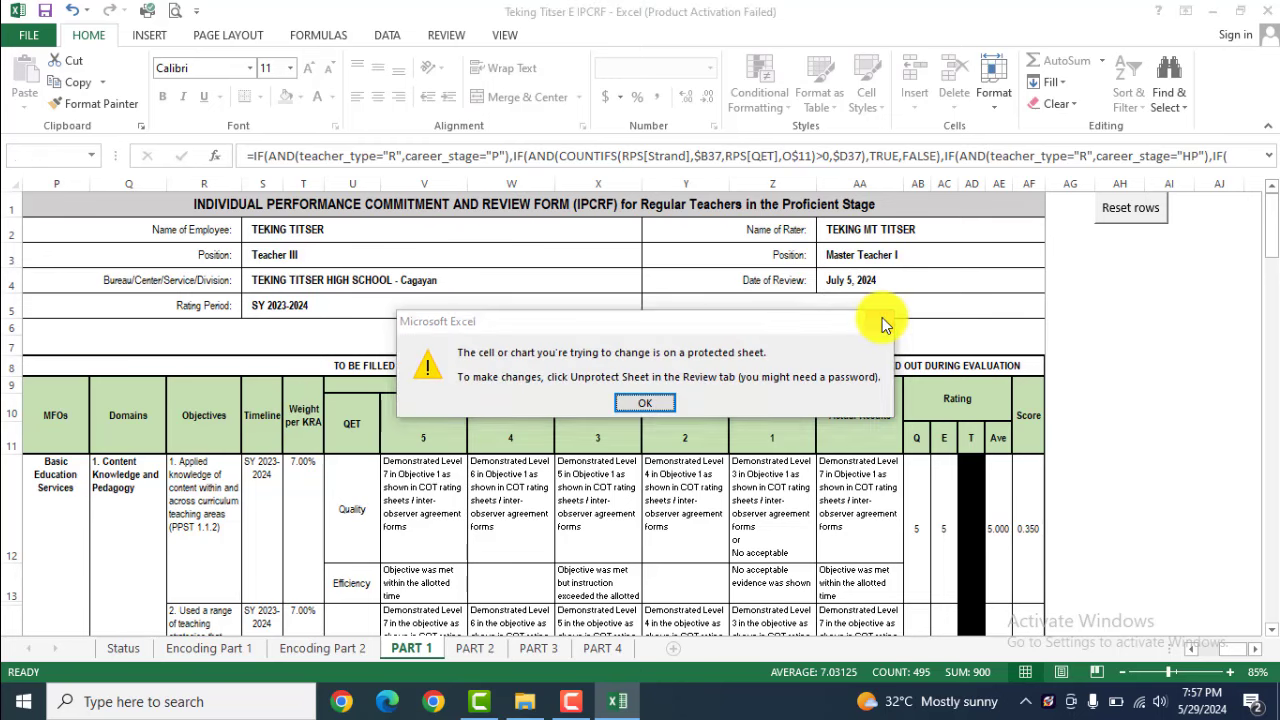
click(645, 403)
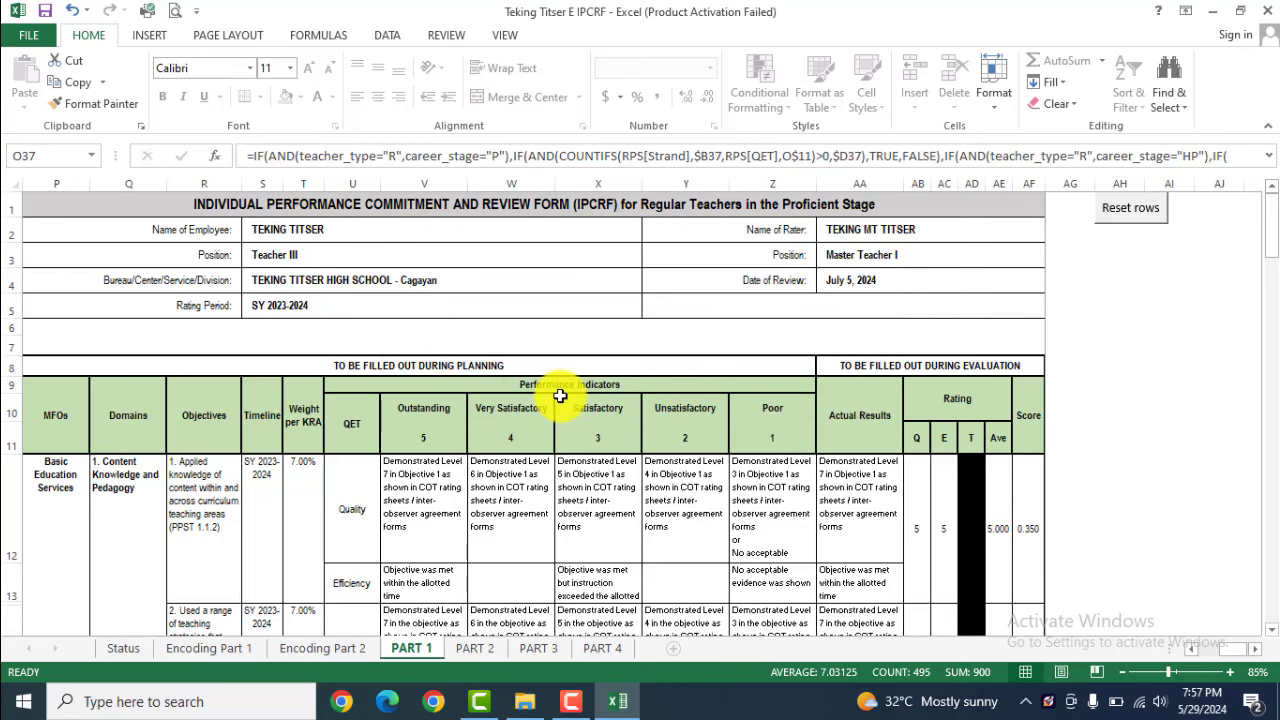
key(ctrl+p)
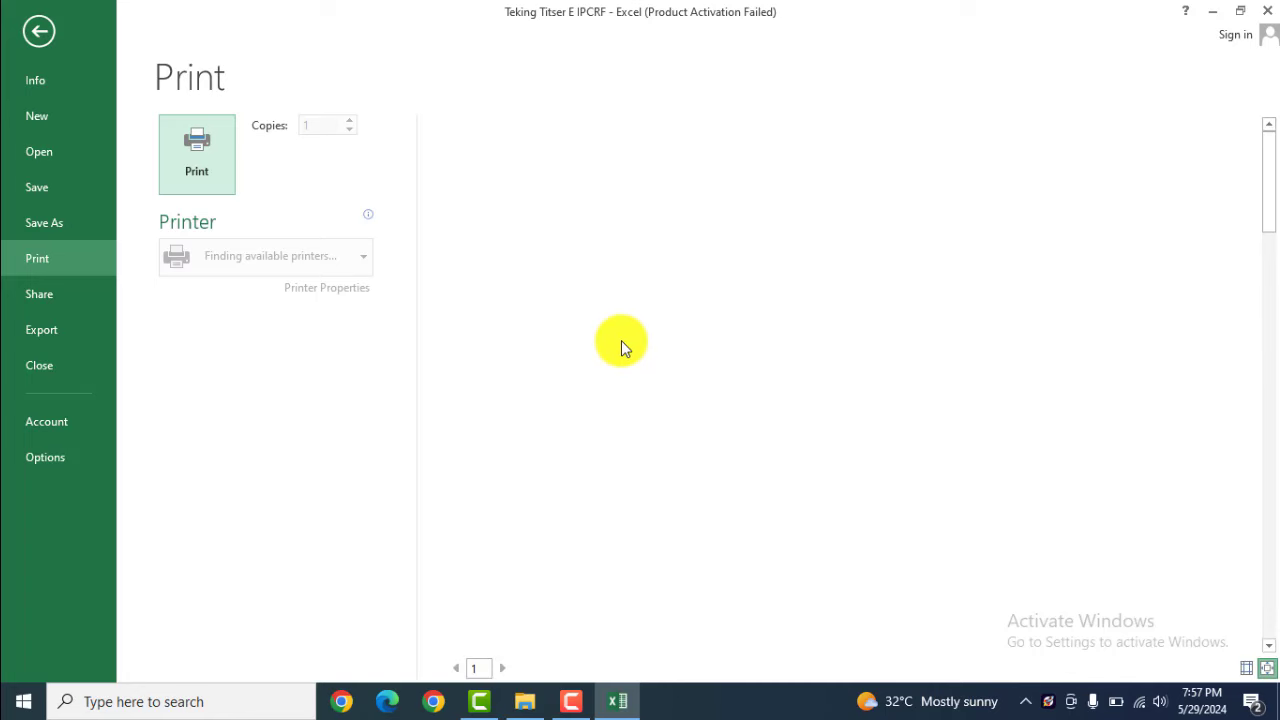